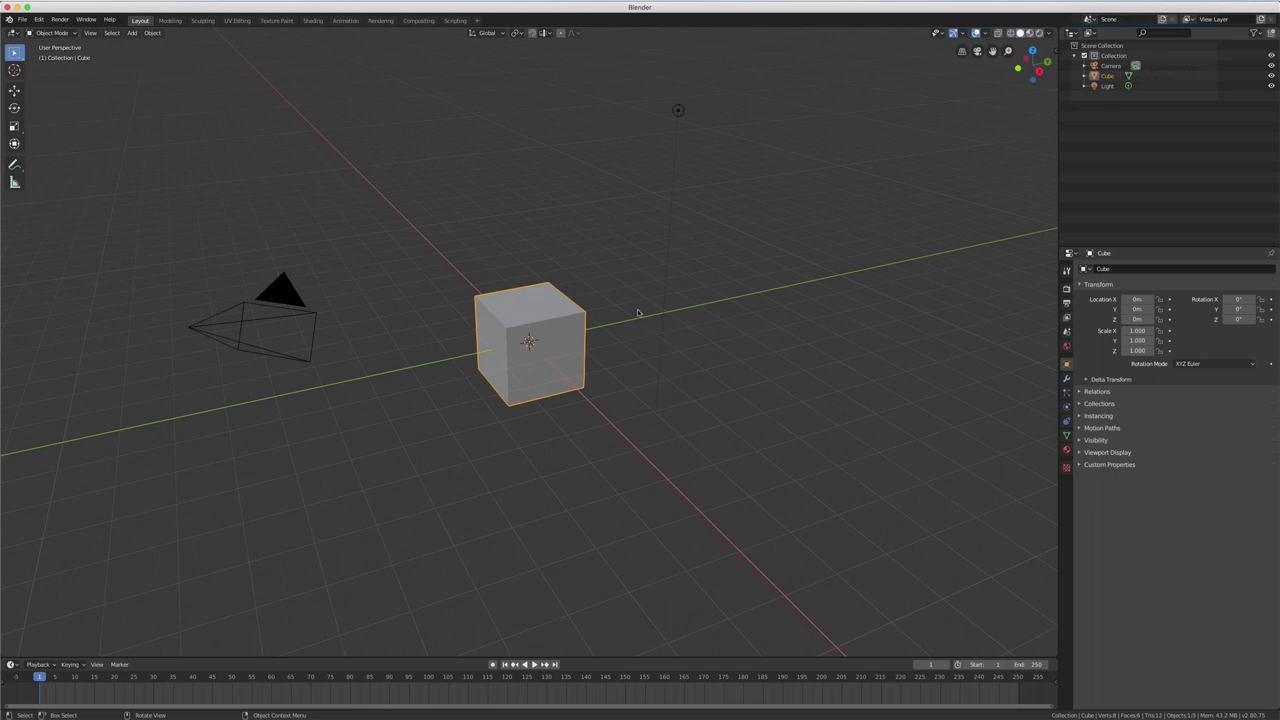
- Shrink the cube to 0.224 scale and raise it about 5 m along Z
middle_drag(660, 334, 651, 329)
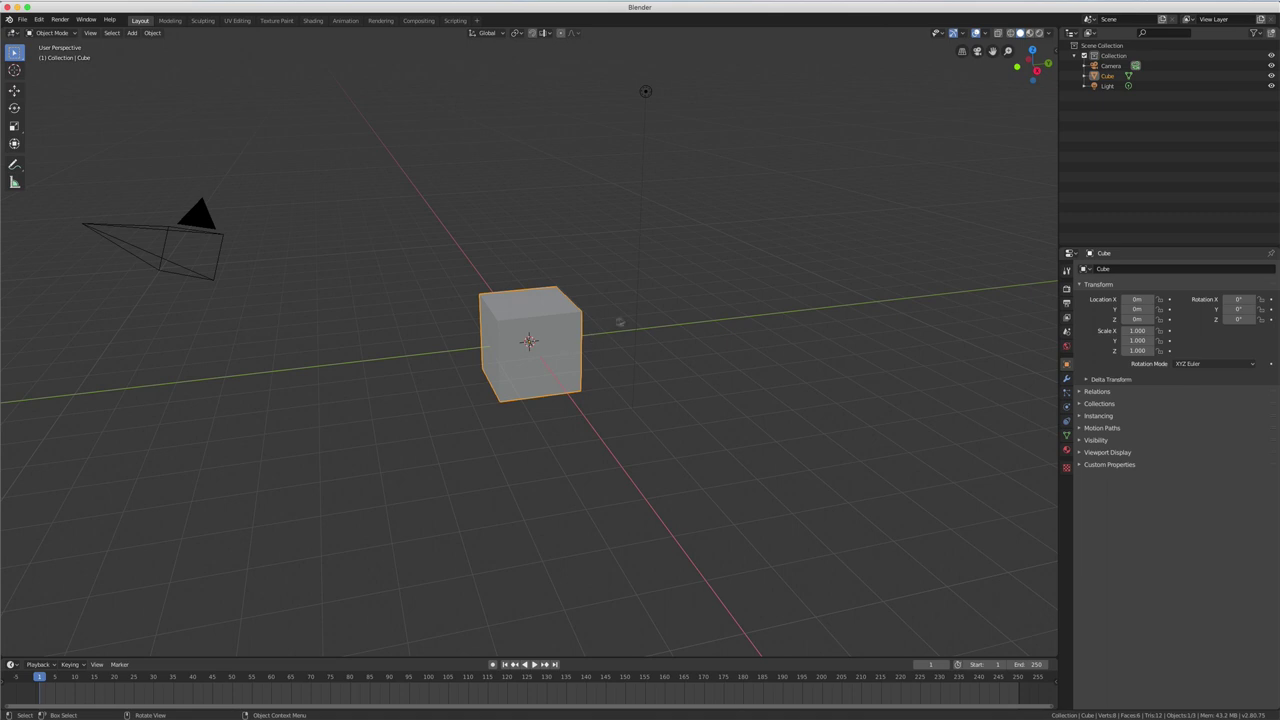
key(s)
click(551, 340)
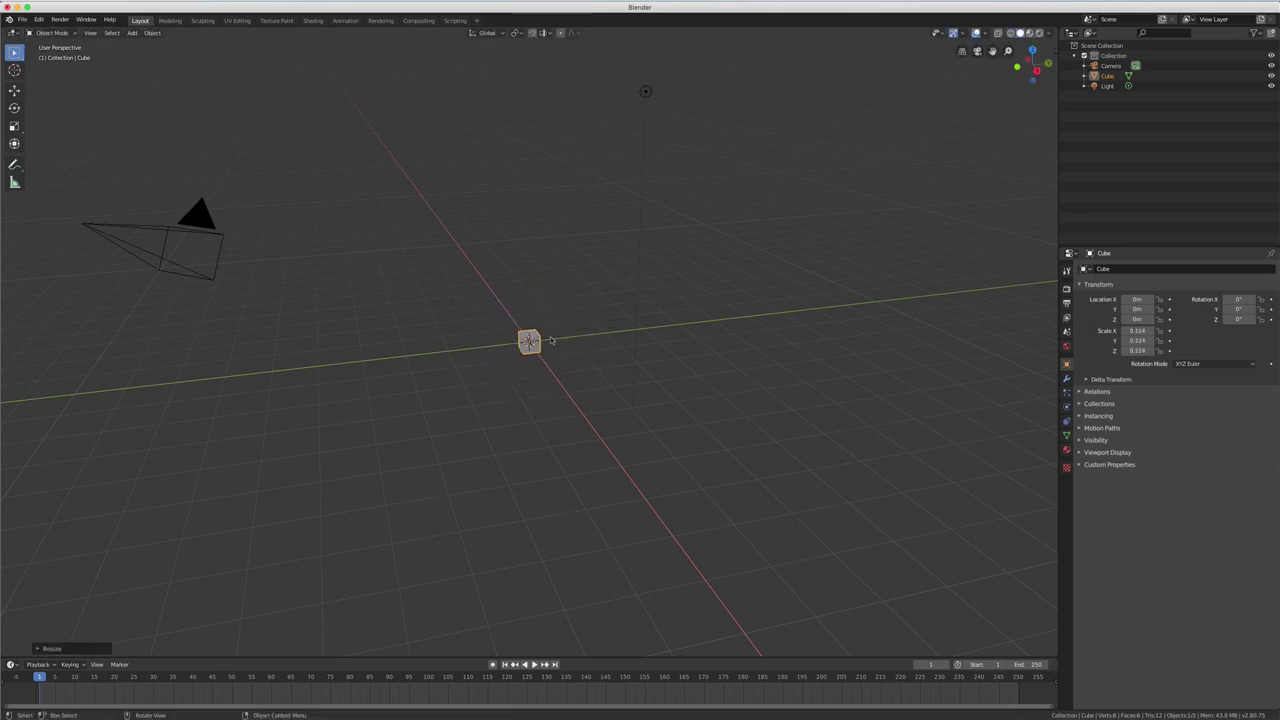
key(g)
key(z)
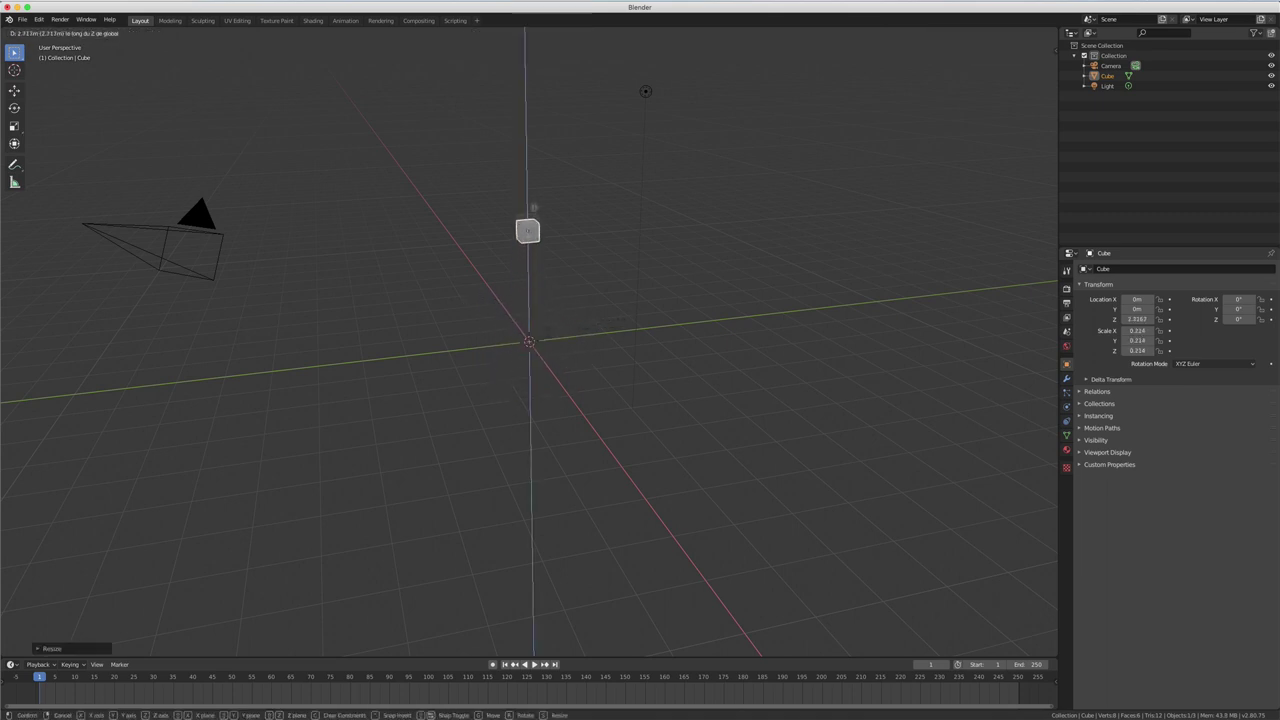
click(528, 122)
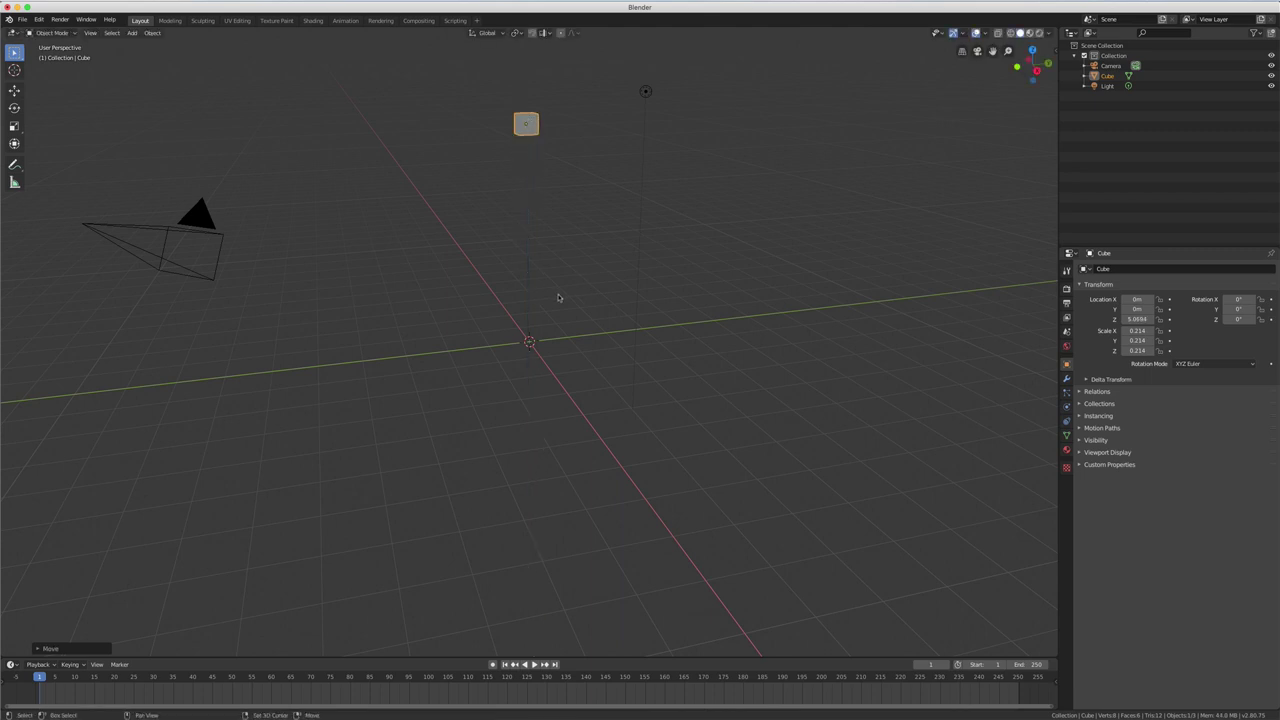
- Add a plane at the origin and scale it up to 6.390
key(shift+a)
click(597, 296)
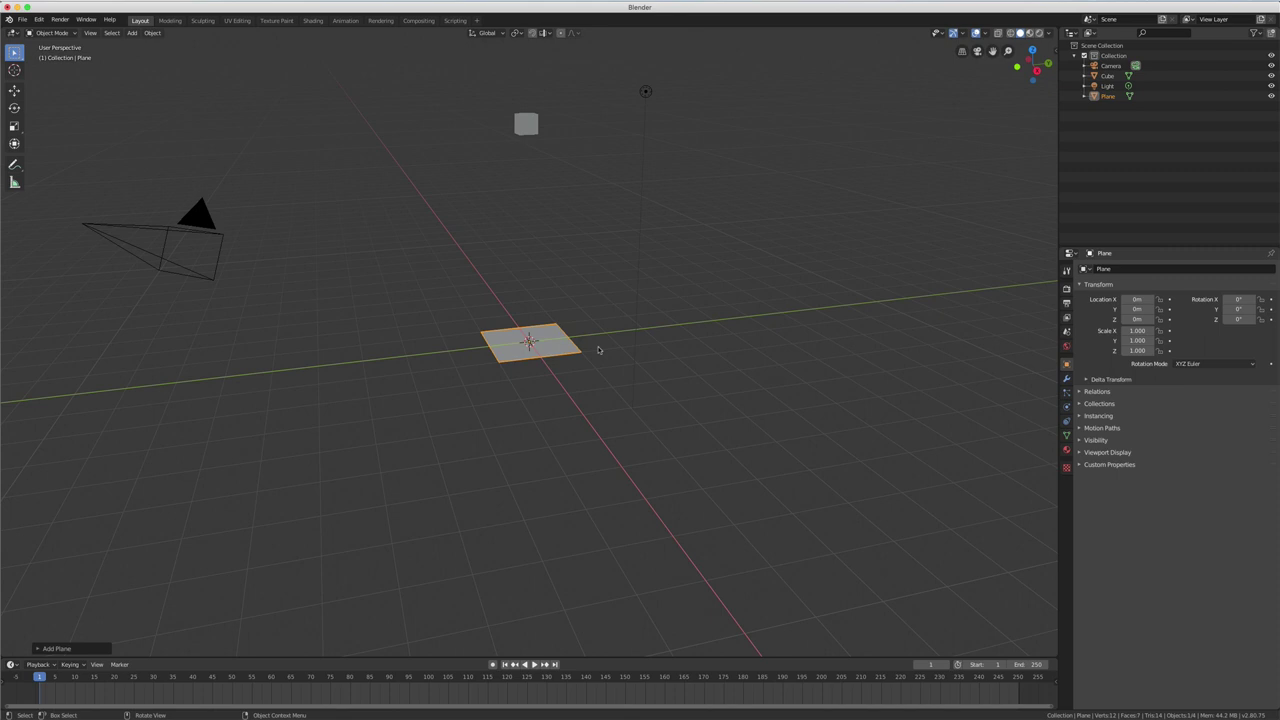
key(s)
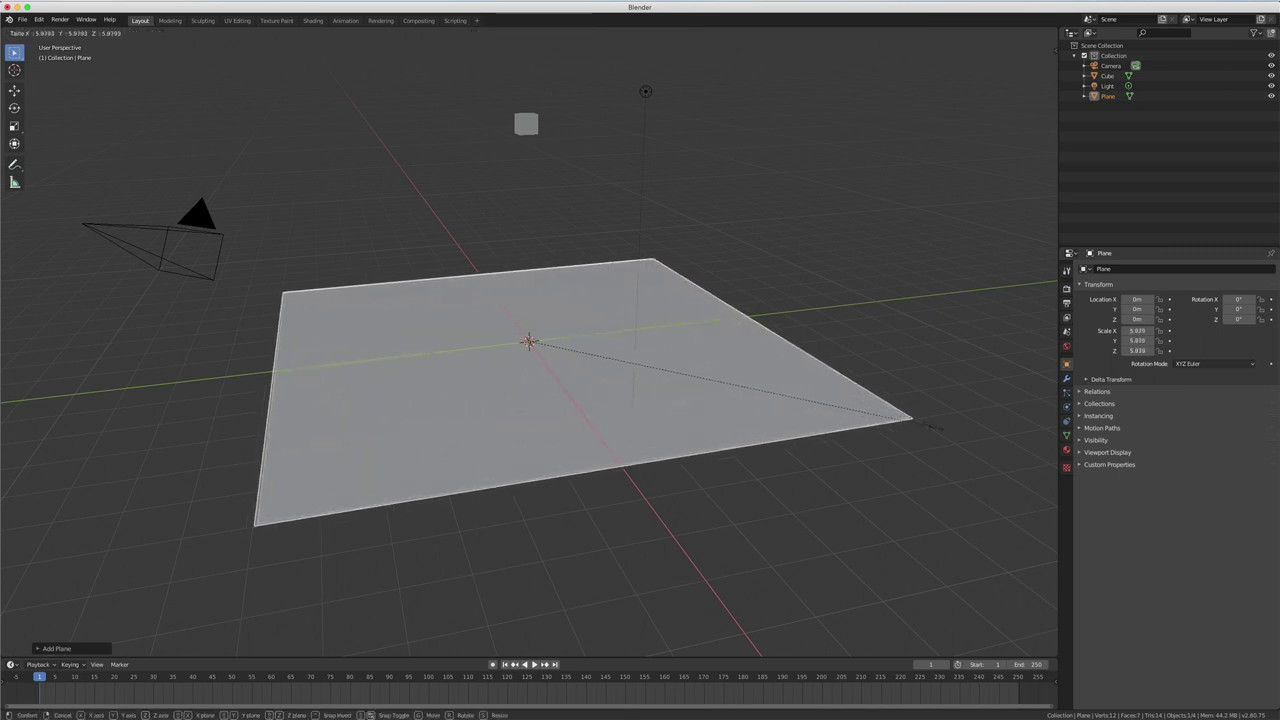
click(958, 442)
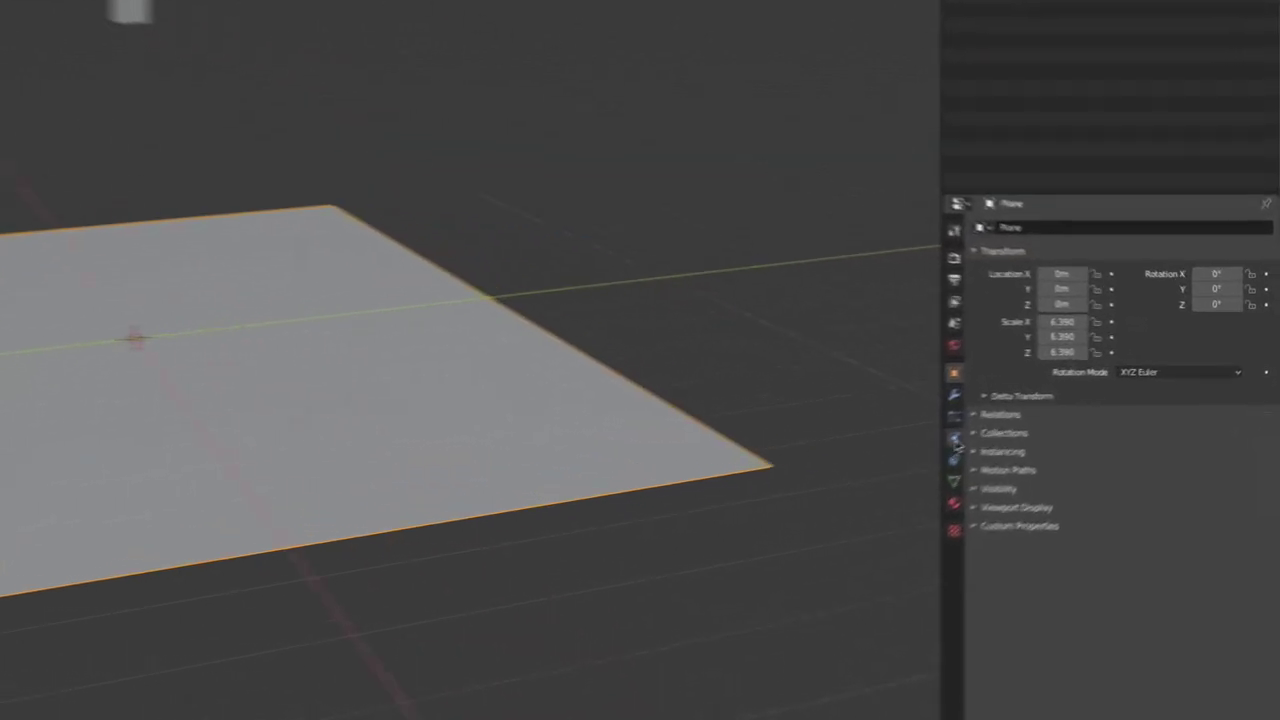
- Make the plane a Passive rigid body, then remove its rigid body physics again
click(955, 440)
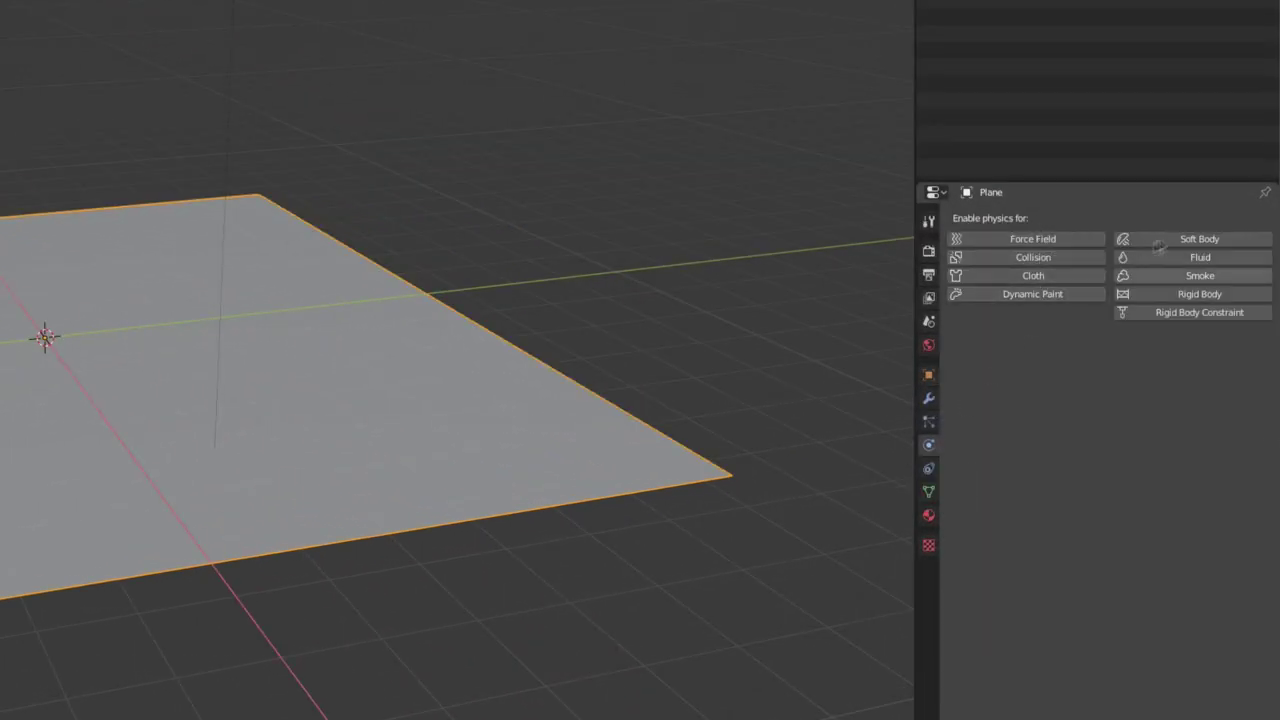
click(1199, 296)
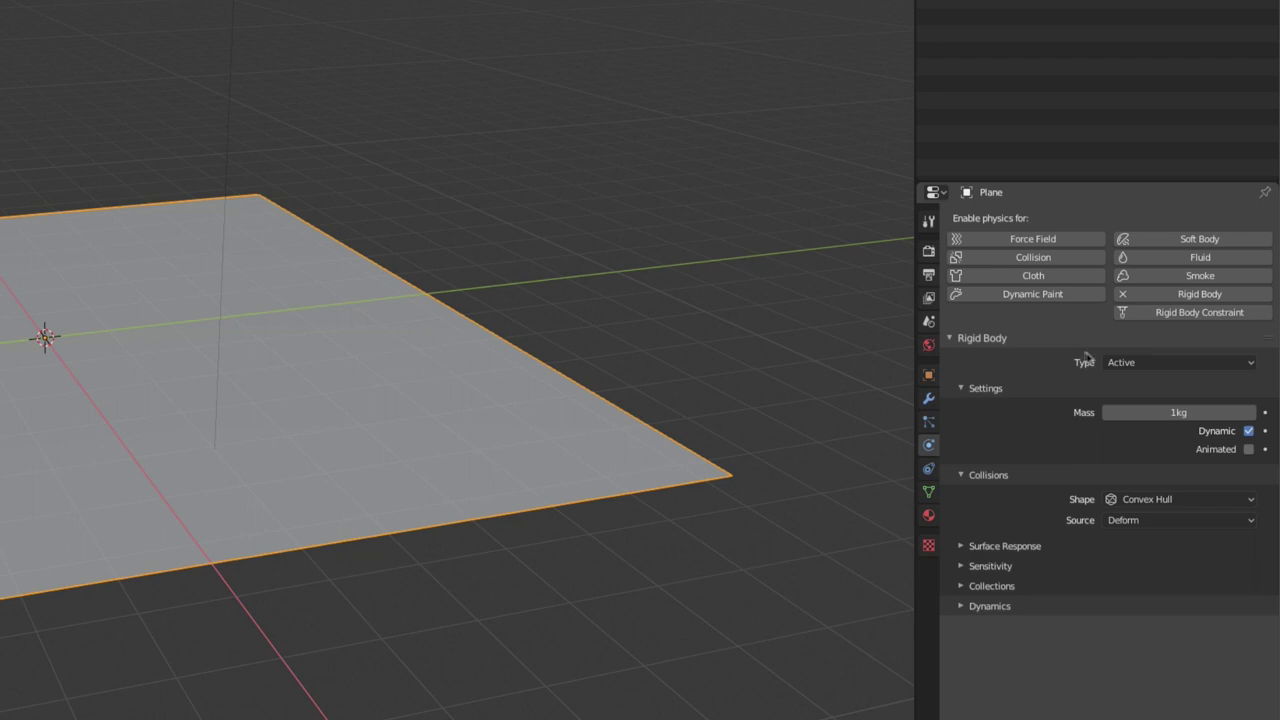
click(1128, 364)
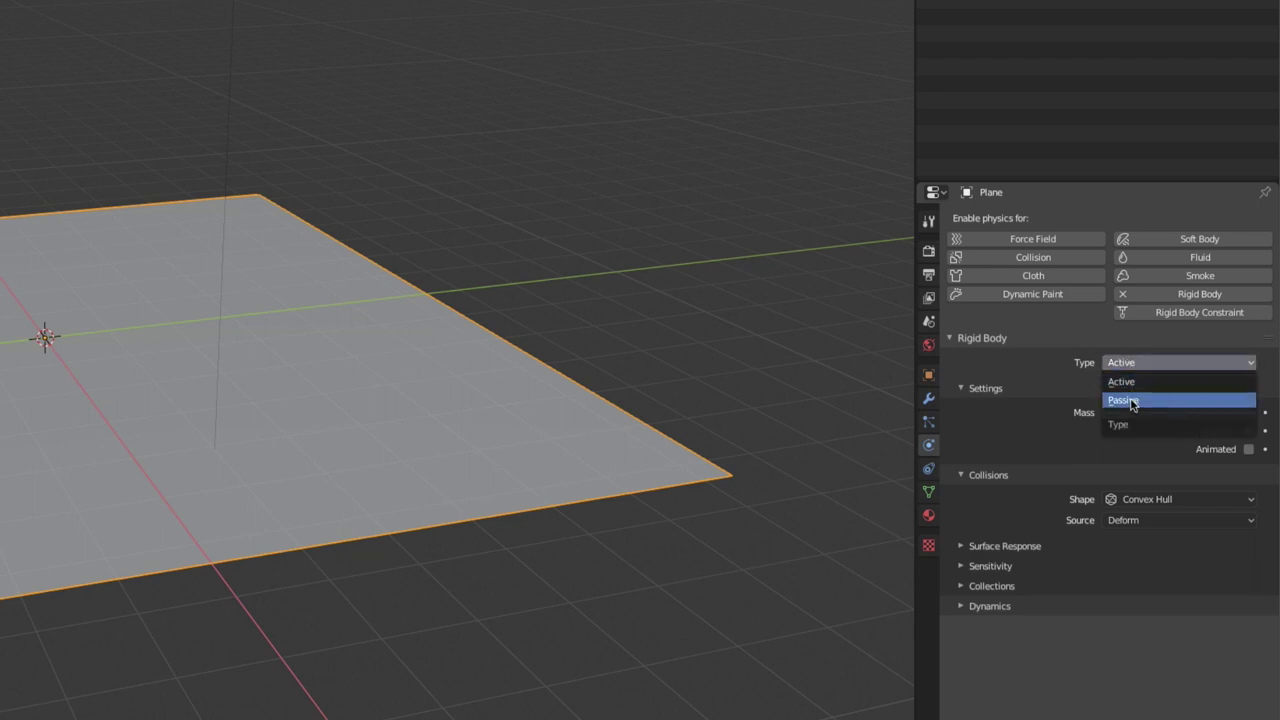
click(1132, 400)
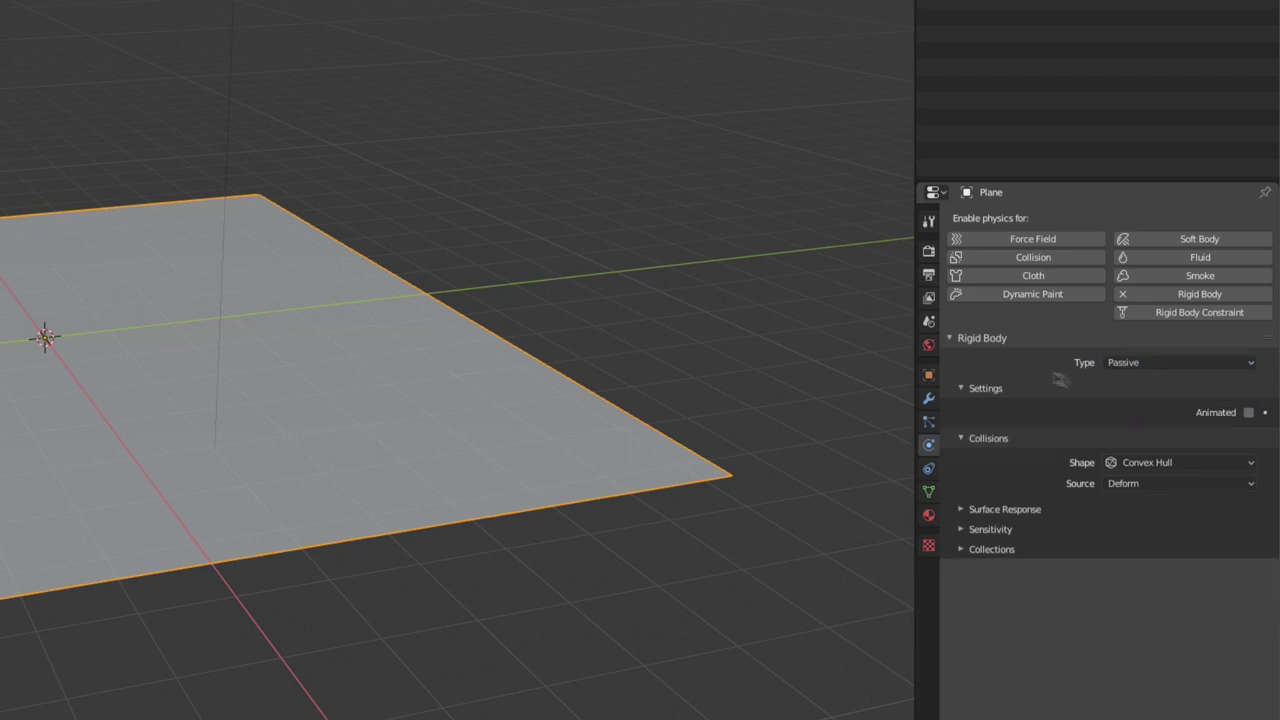
click(1143, 363)
click(1122, 294)
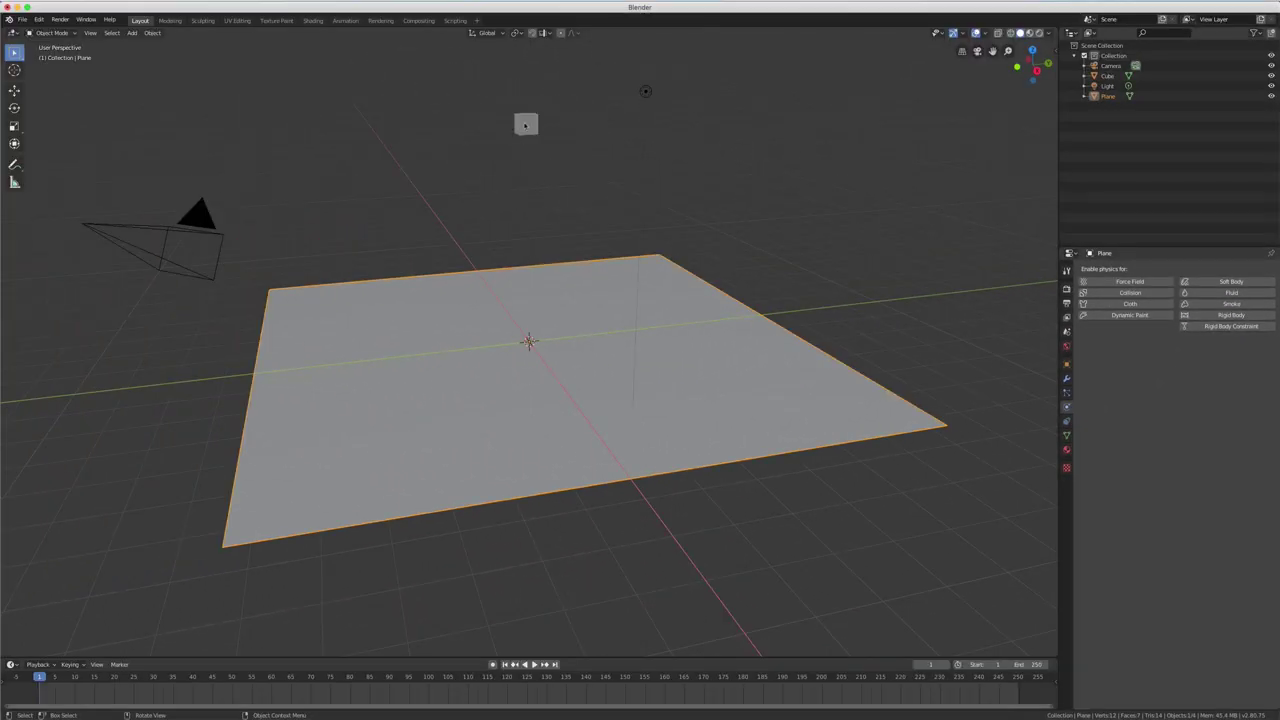
- Make the cube a rigid body with type Active
click(526, 123)
click(1230, 315)
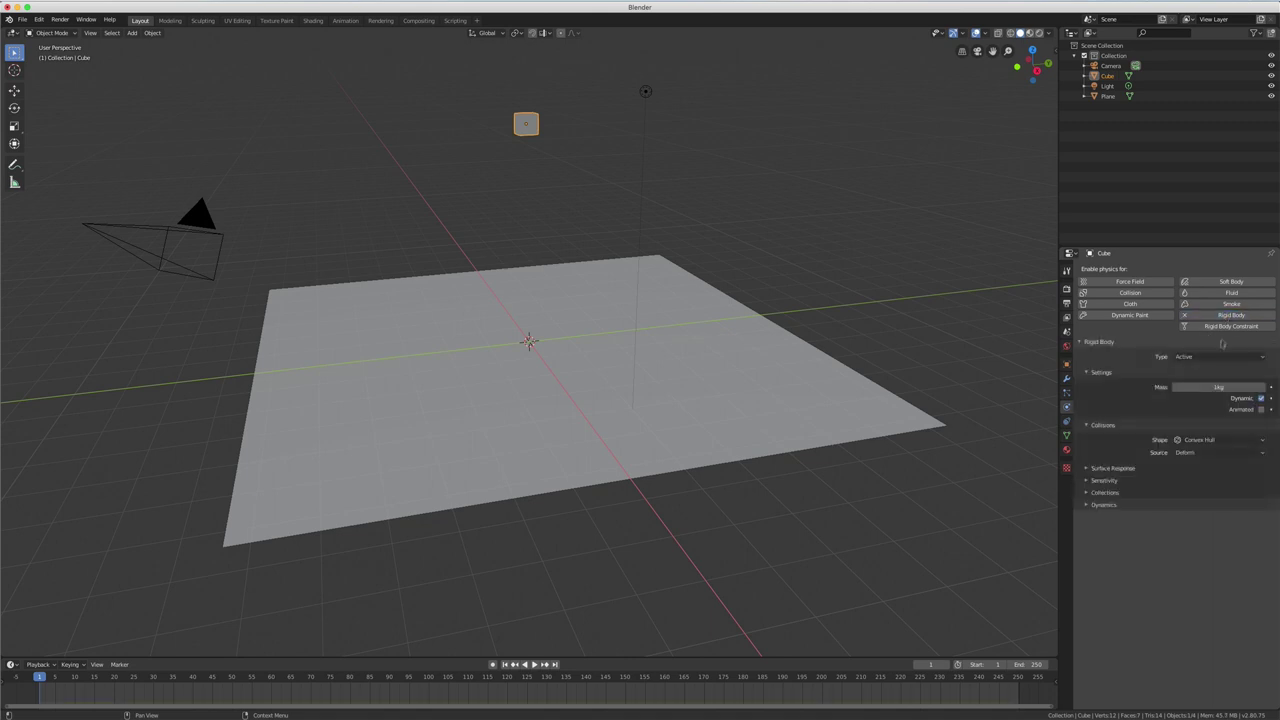
click(1200, 357)
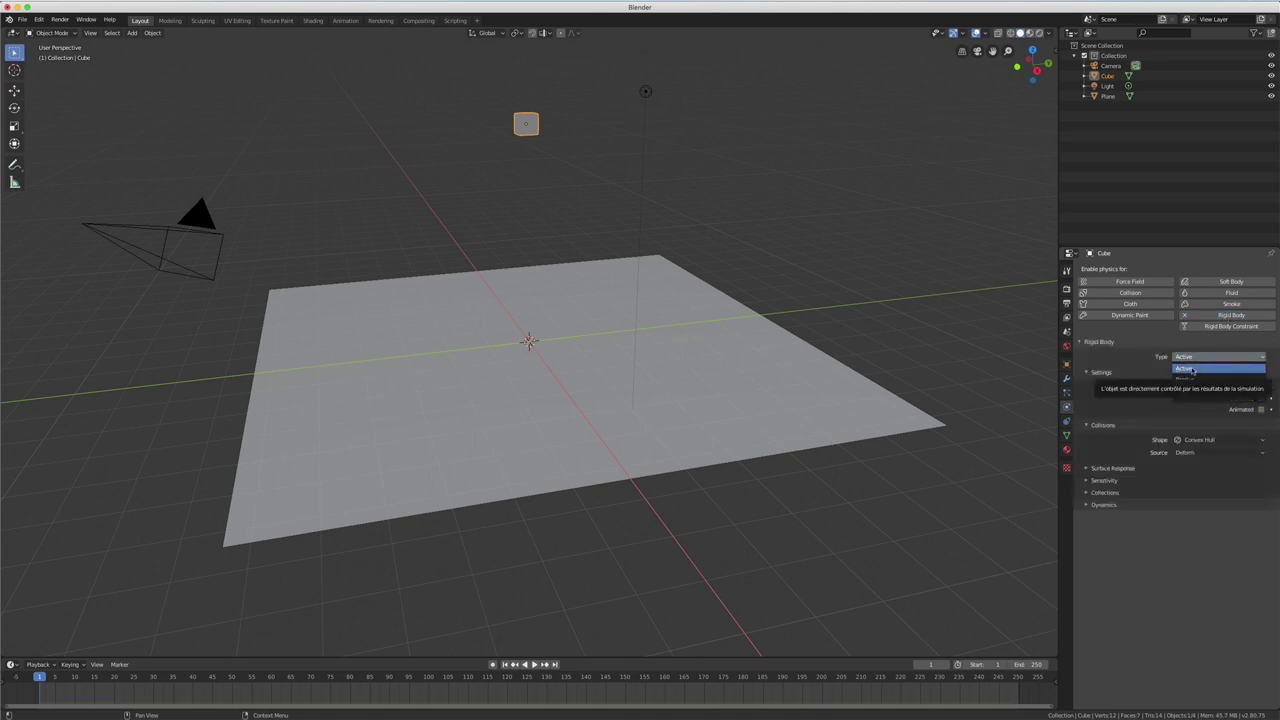
click(1194, 369)
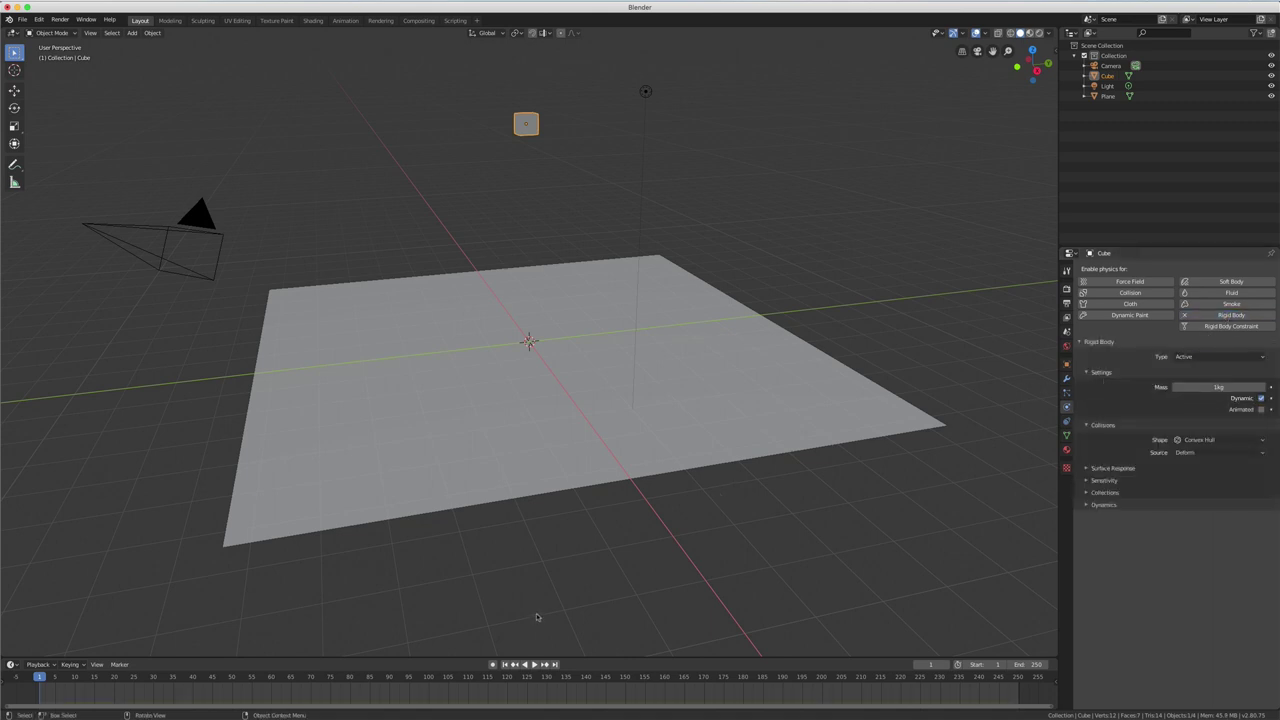
- Play the simulation to watch the cube fall through the plane, then rewind to frame 1
click(534, 664)
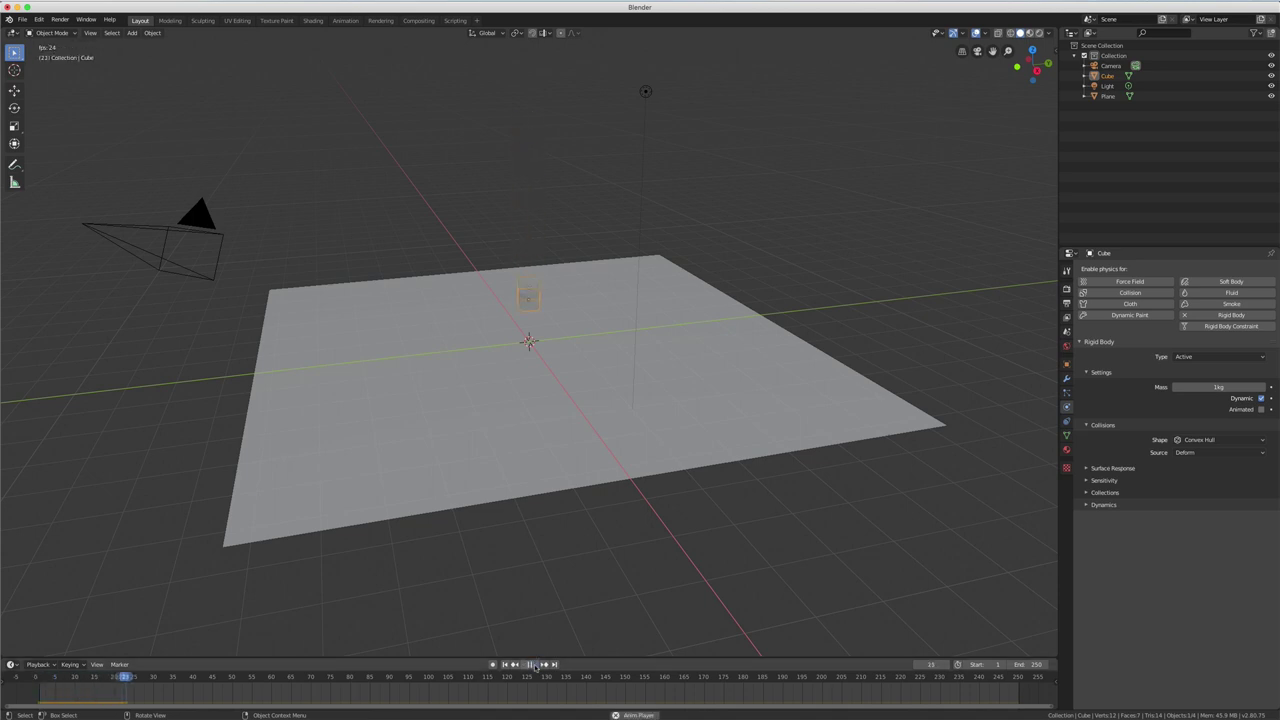
scroll(656, 560, up, 5)
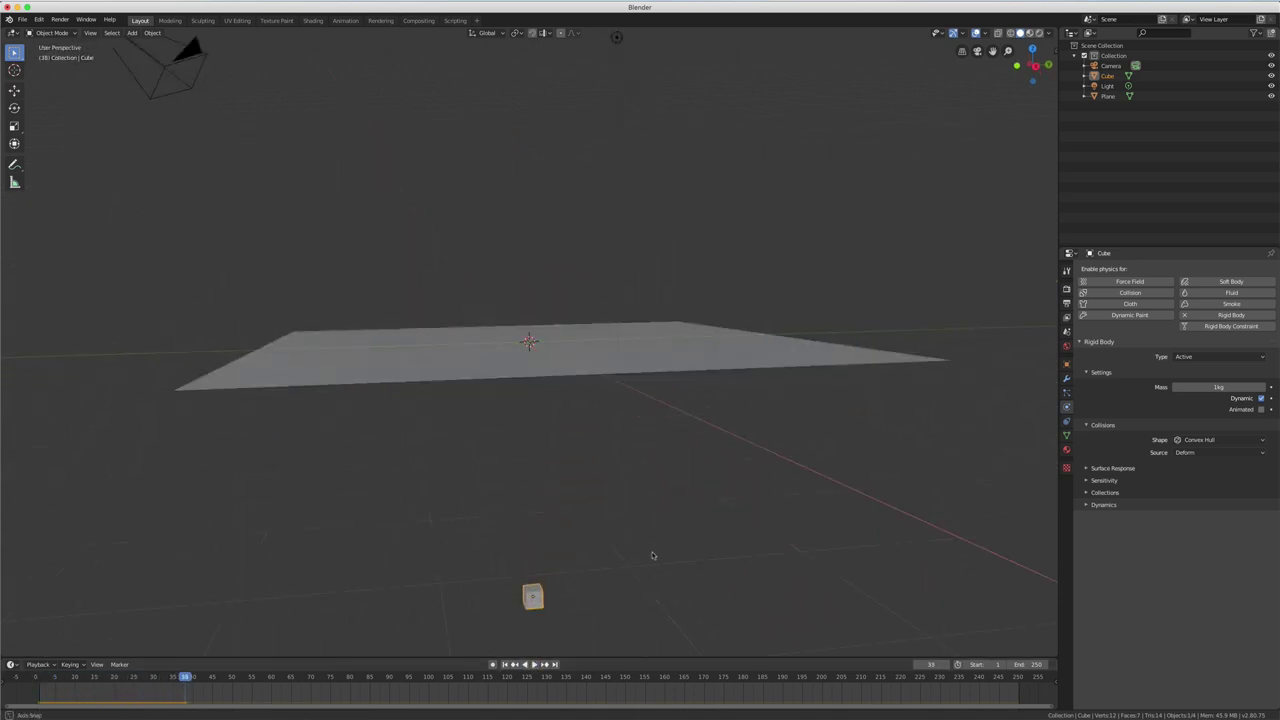
scroll(652, 555, down, 3)
scroll(644, 450, up, 3)
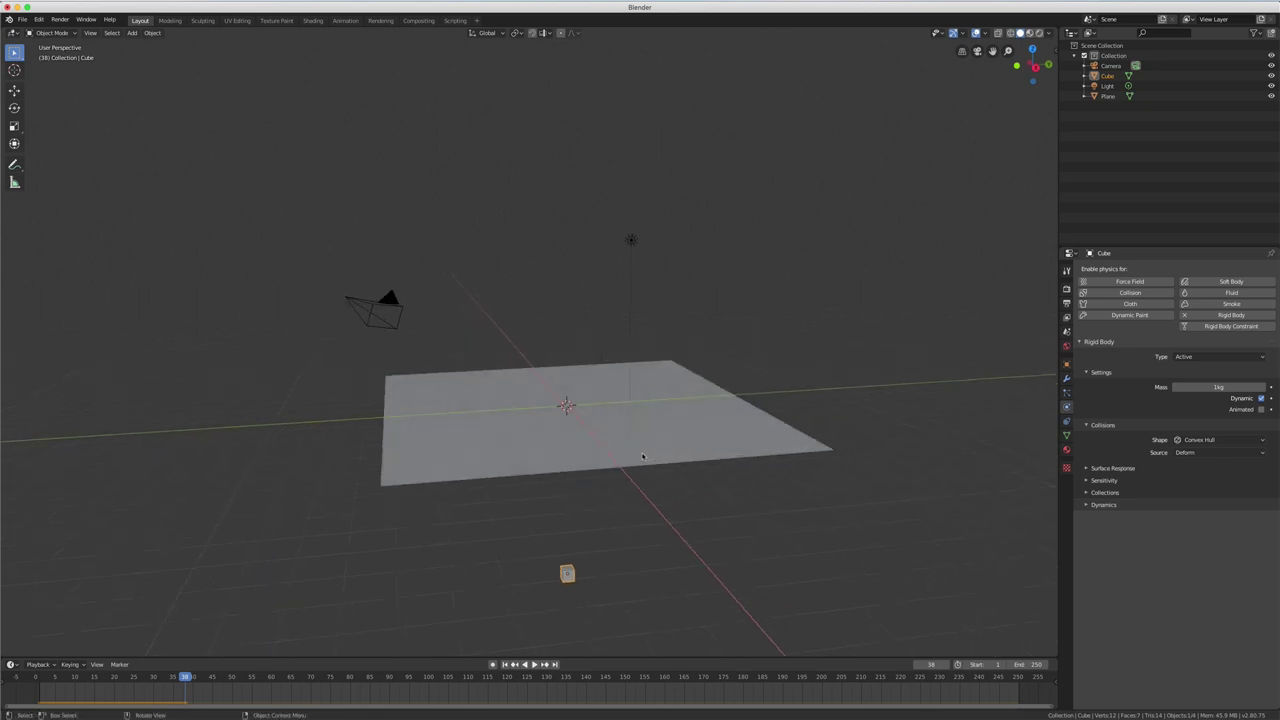
click(643, 453)
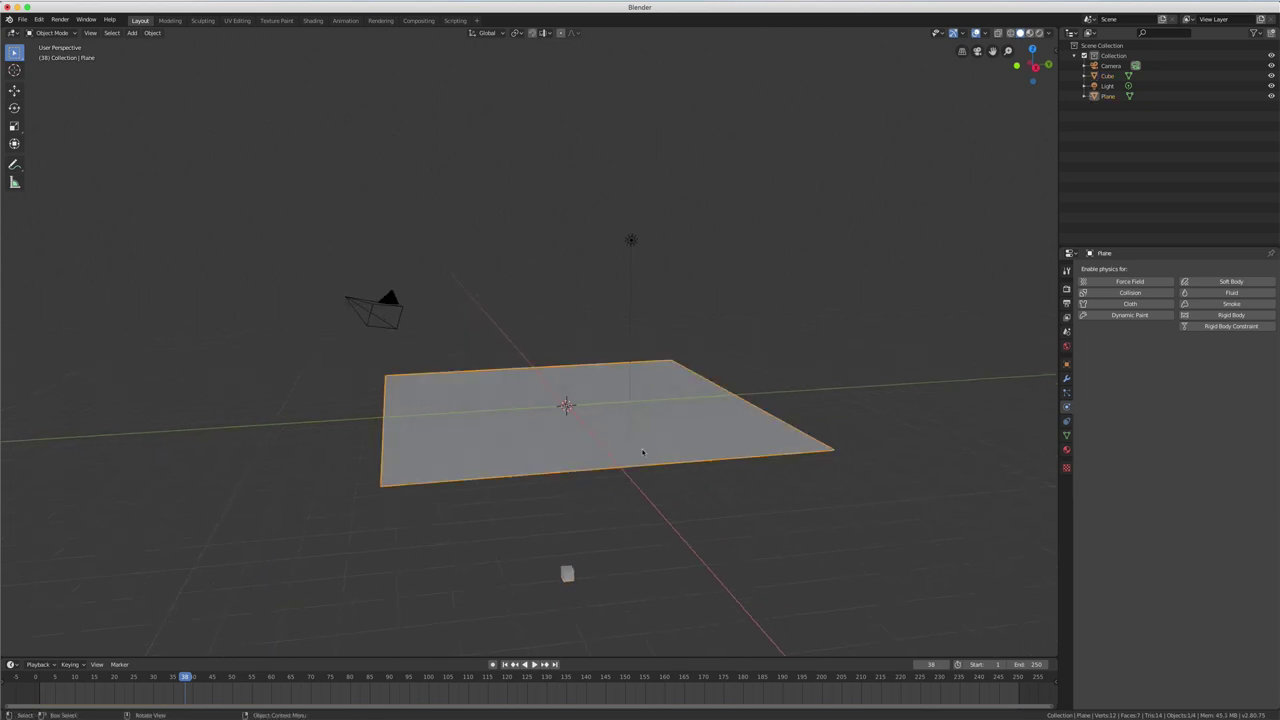
click(505, 664)
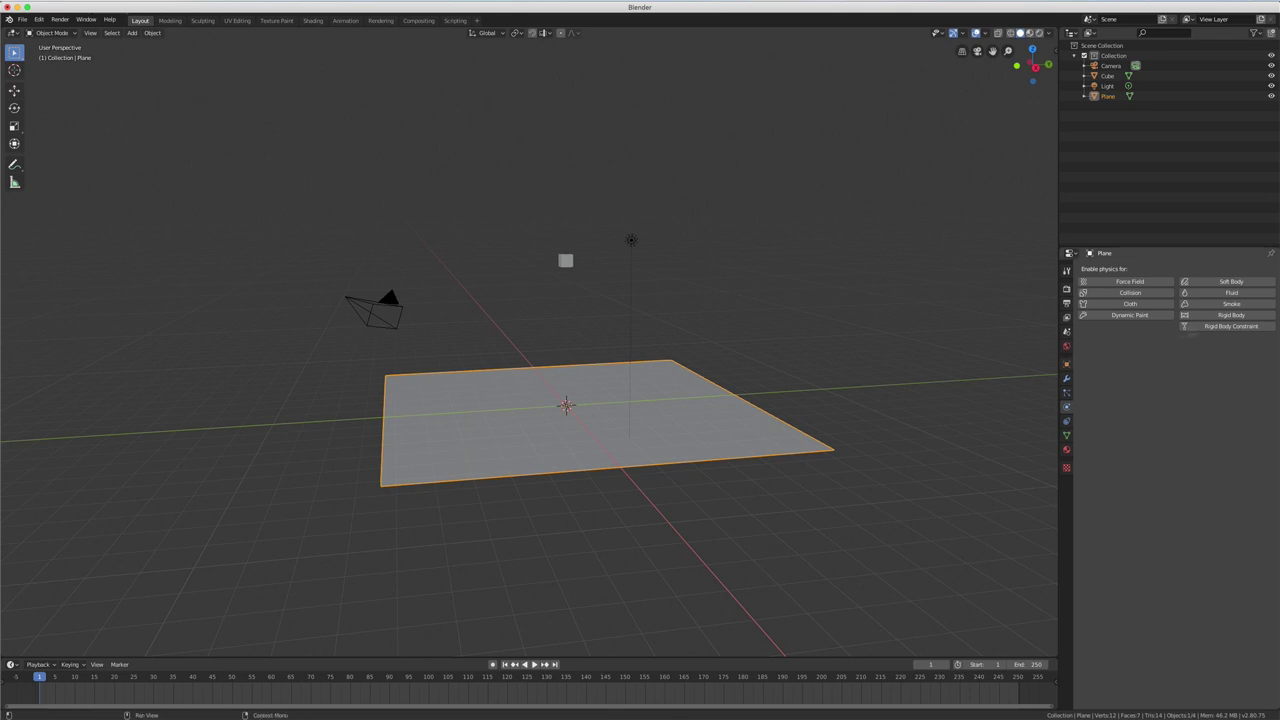
- Make the plane a Passive rigid body
click(1224, 316)
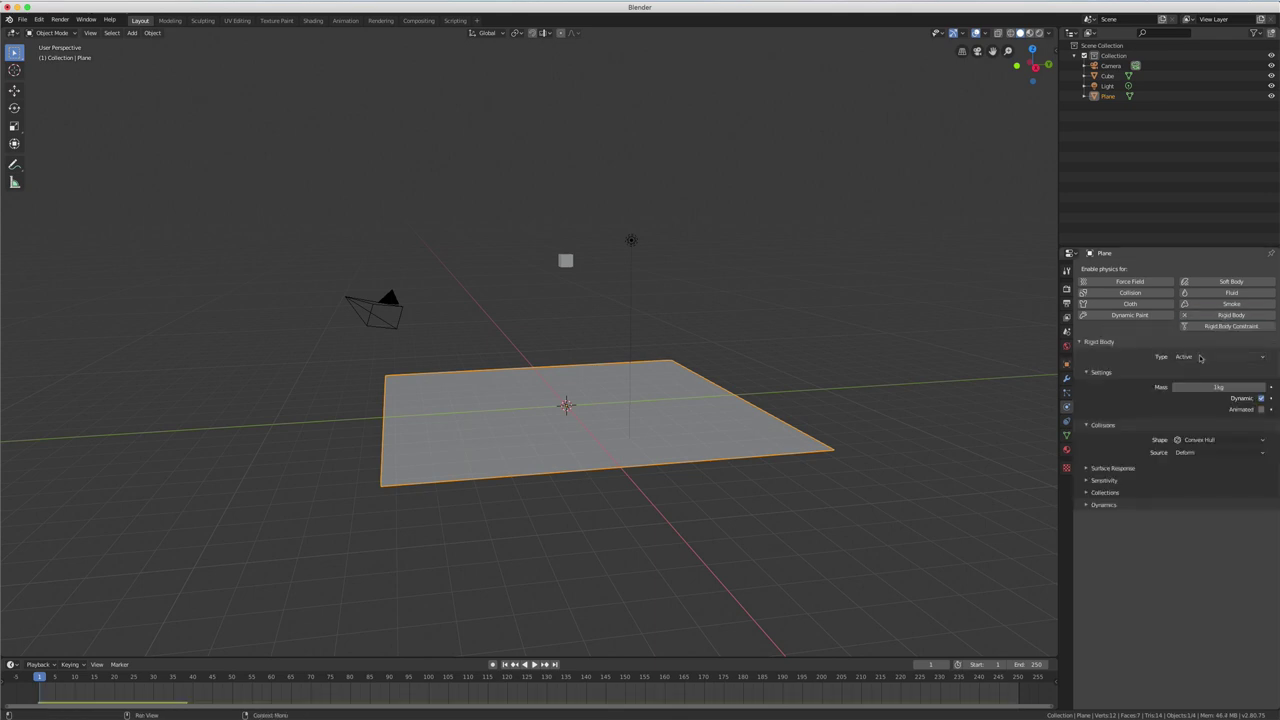
click(1200, 357)
click(1187, 381)
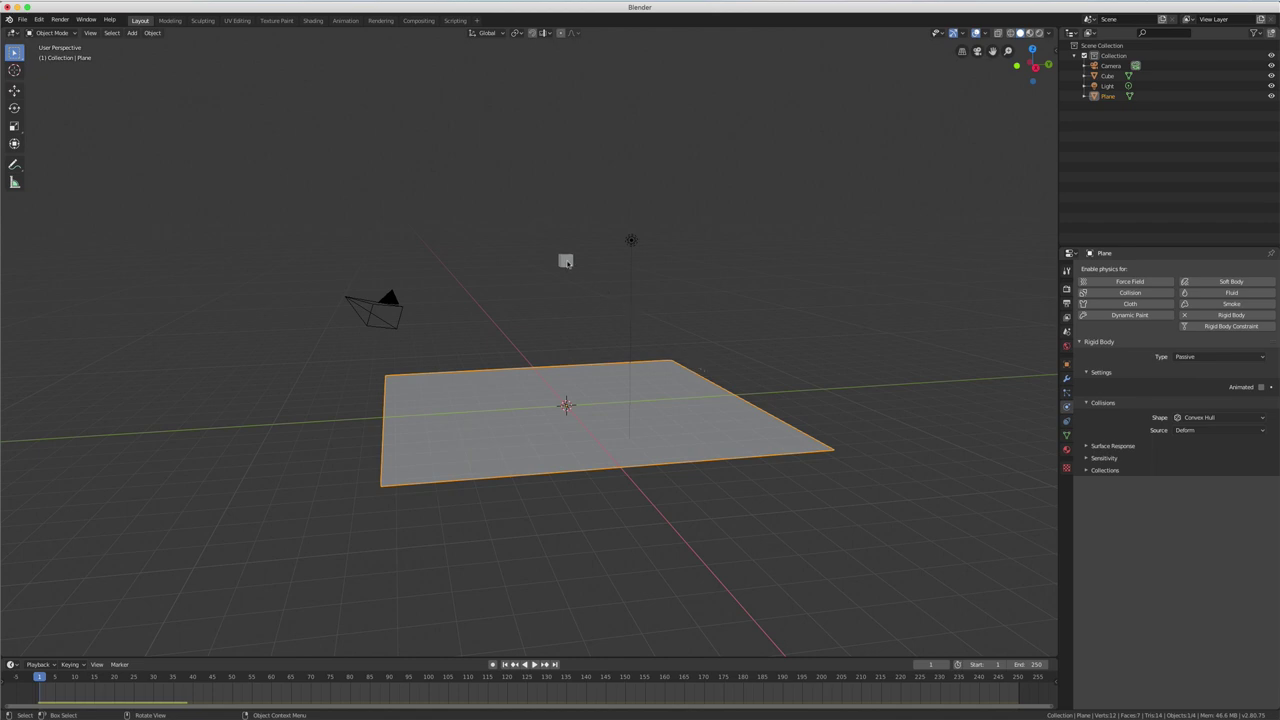
- Play the simulation with the cube landing on the plane, stop, and return to frame 1
click(566, 261)
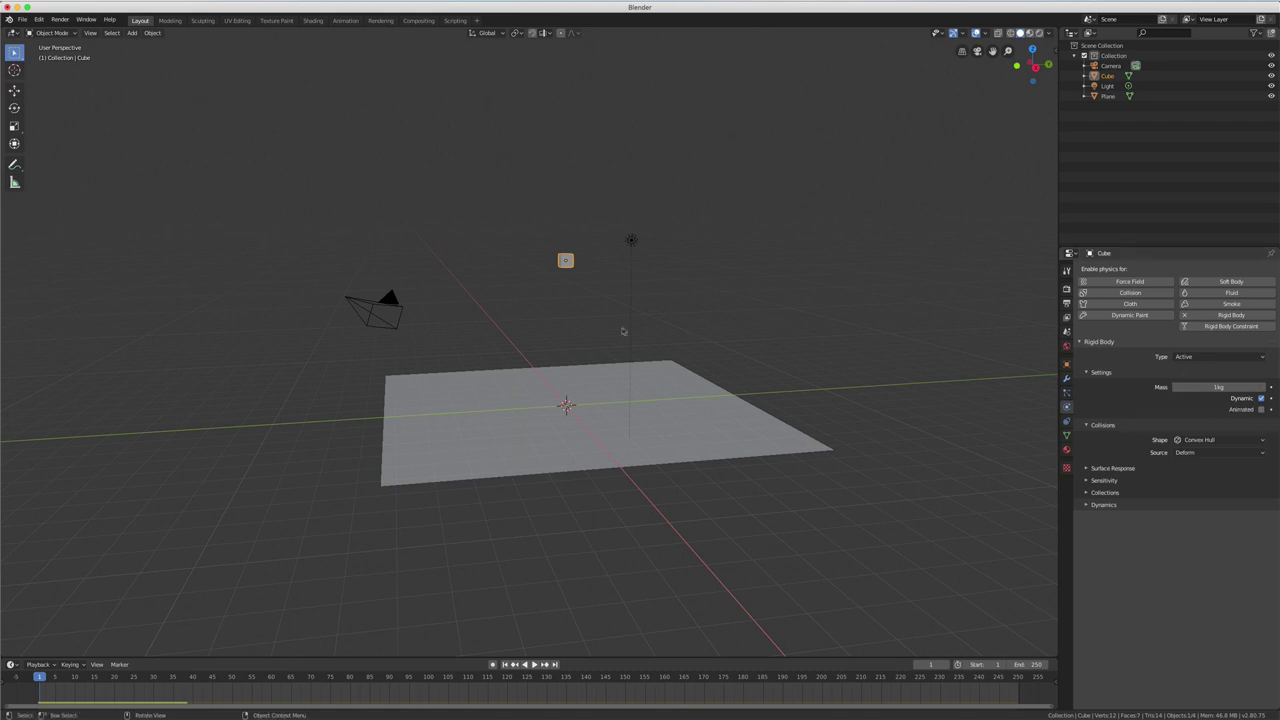
click(534, 664)
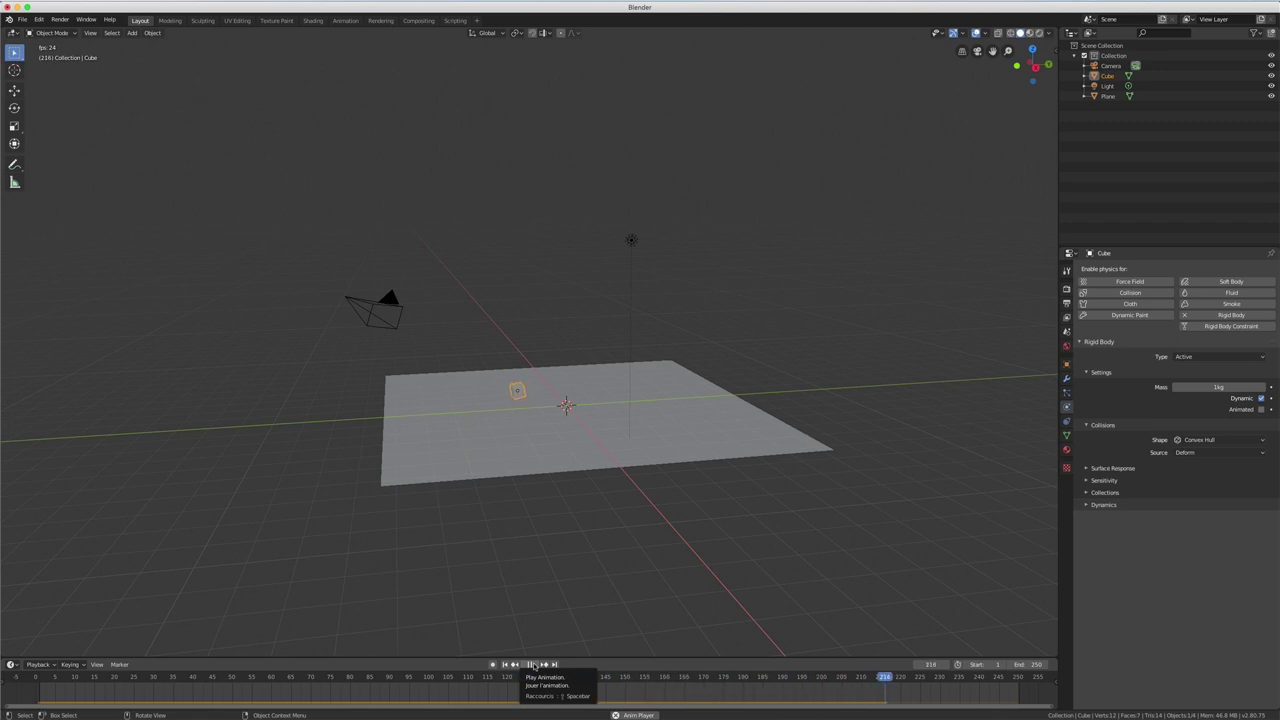
click(529, 665)
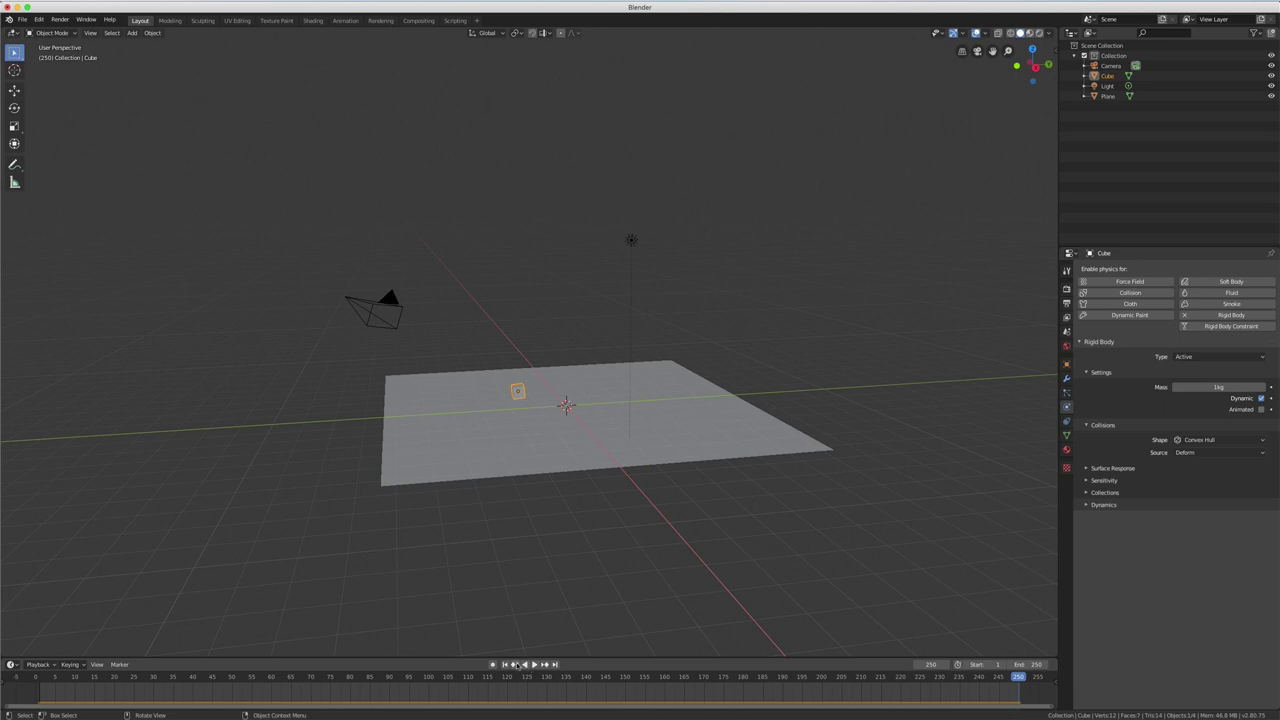
click(506, 665)
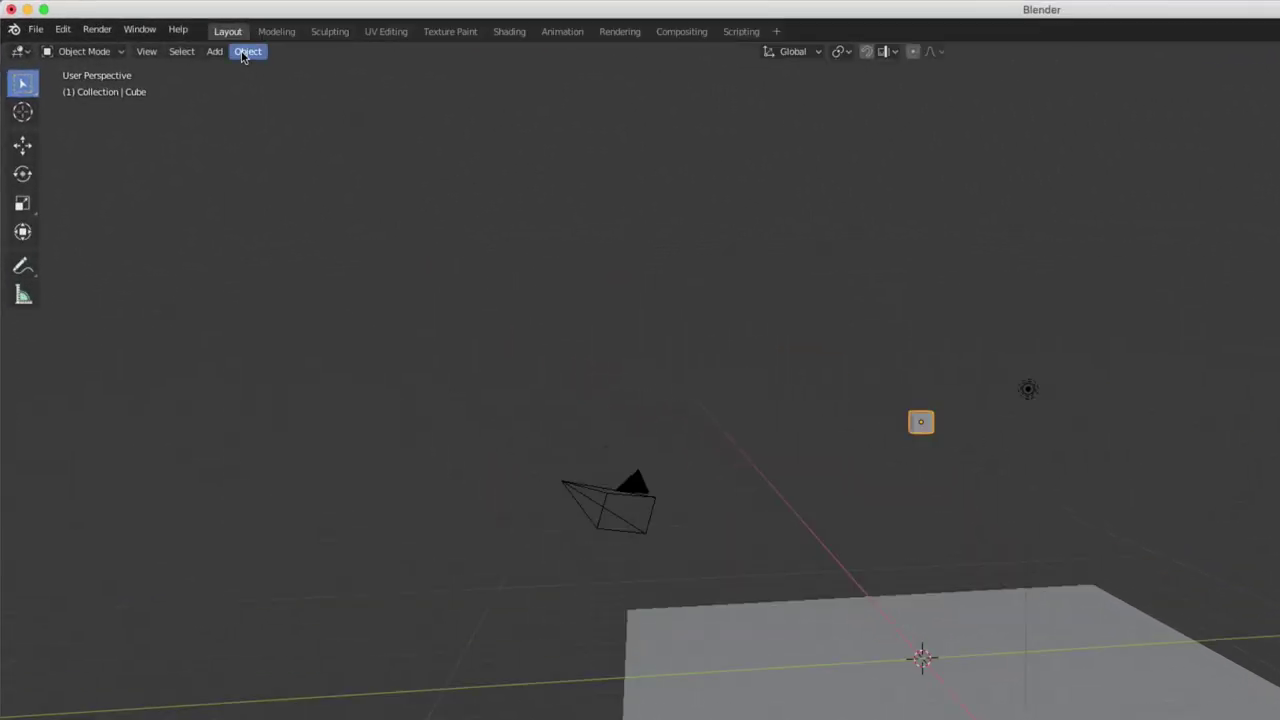
click(247, 51)
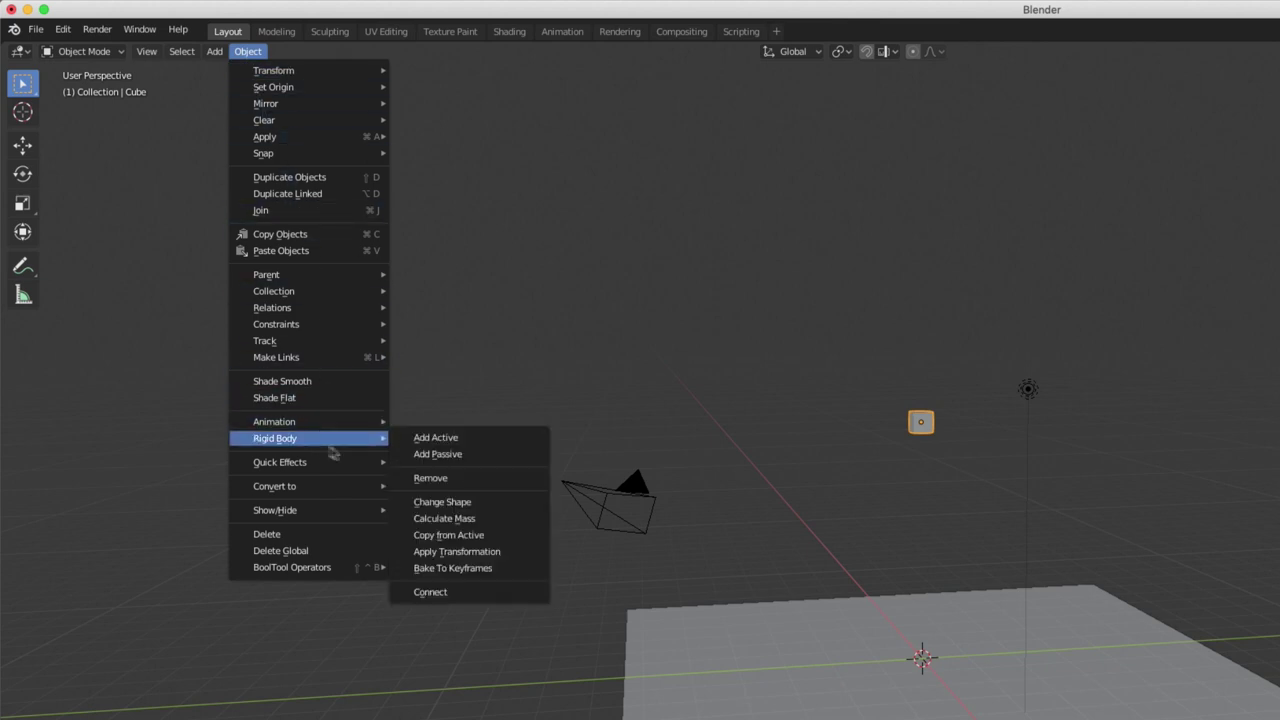
mouse_move(275, 438)
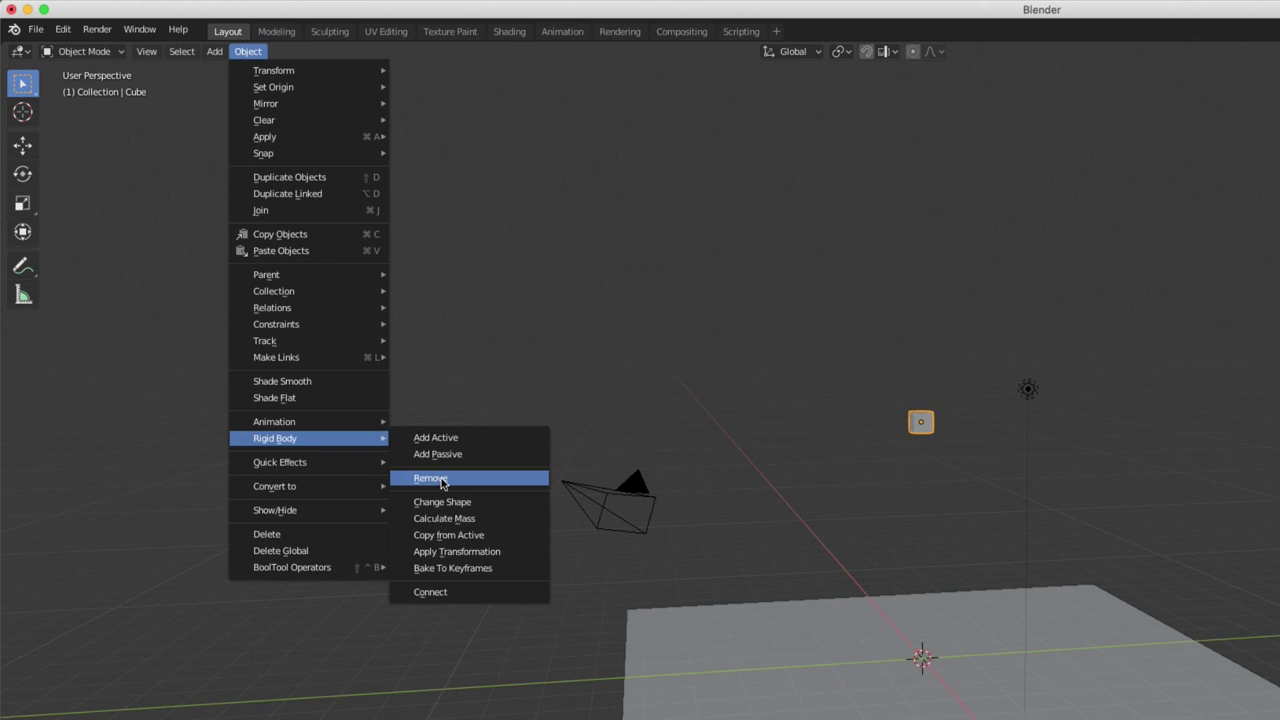
- Remove the cube's rigid body and add it back as an Active rigid body
click(441, 479)
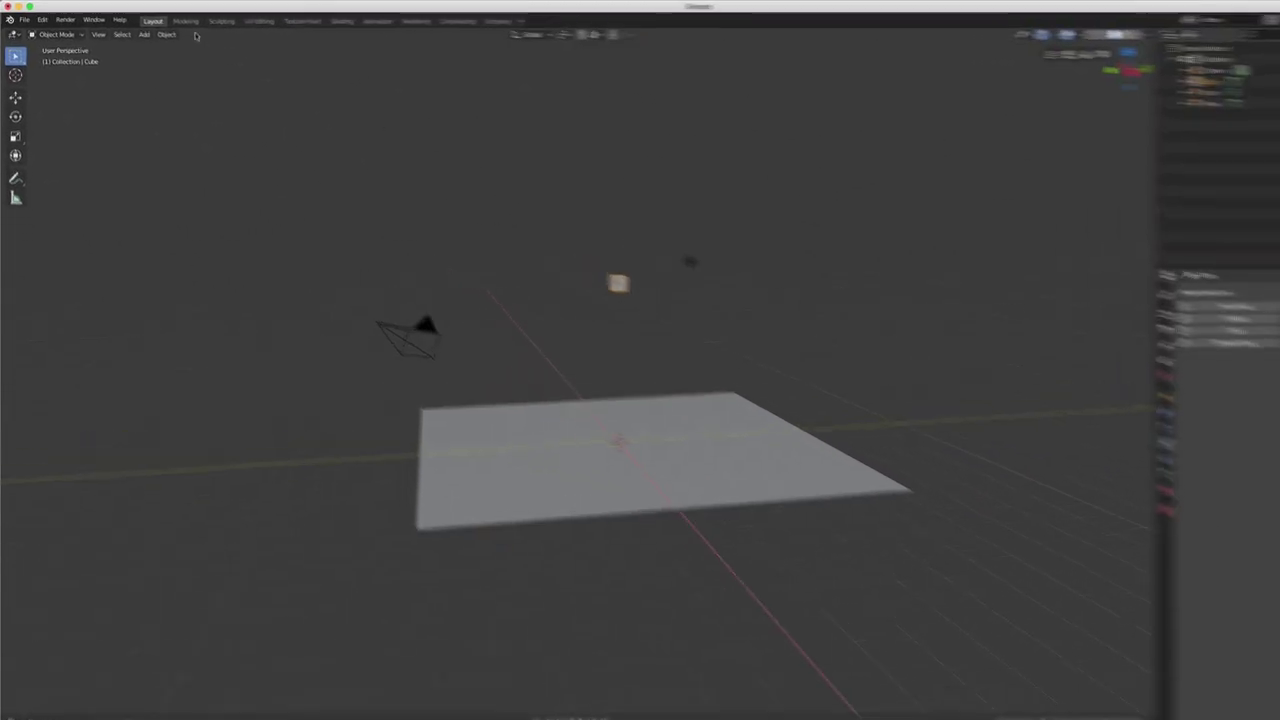
click(219, 43)
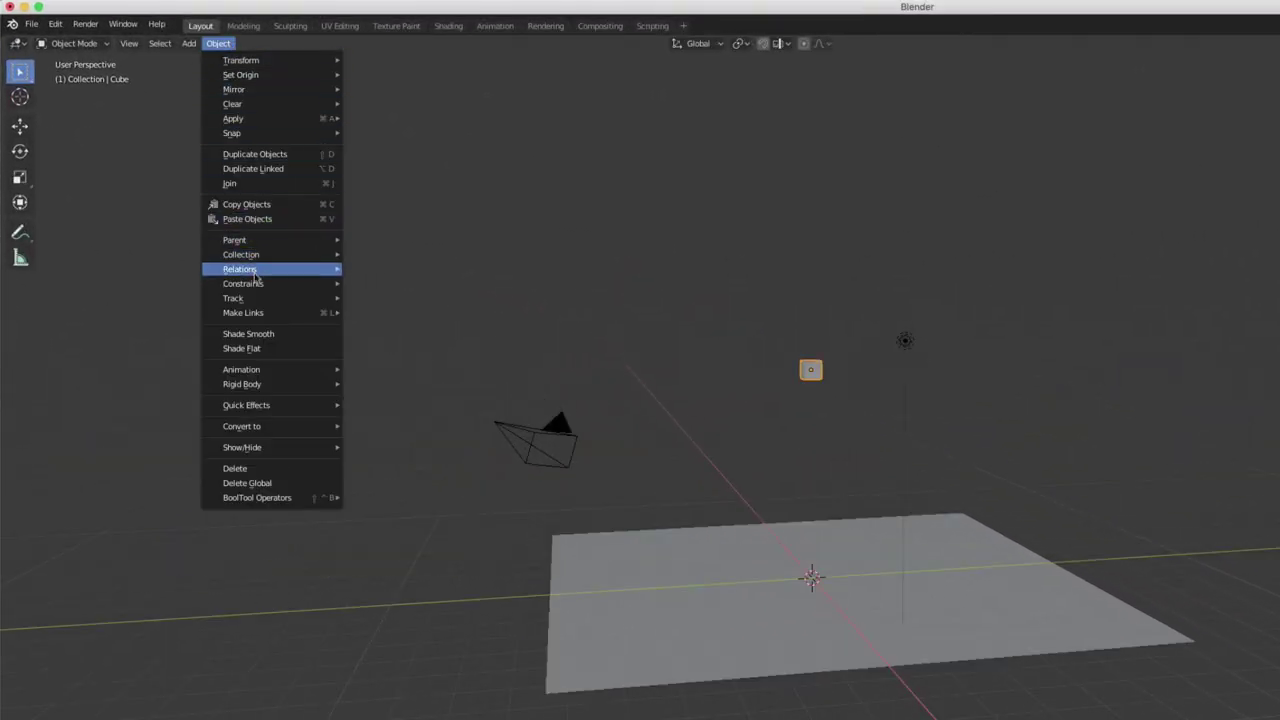
mouse_move(242, 384)
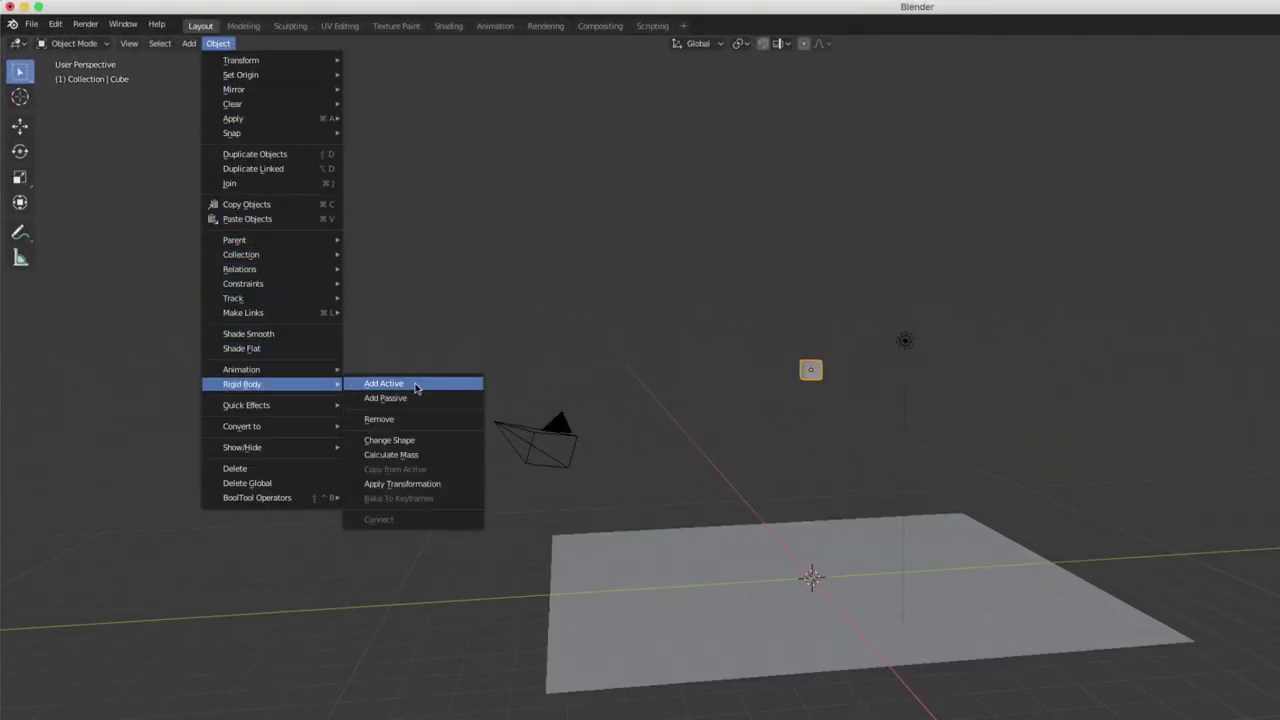
click(416, 386)
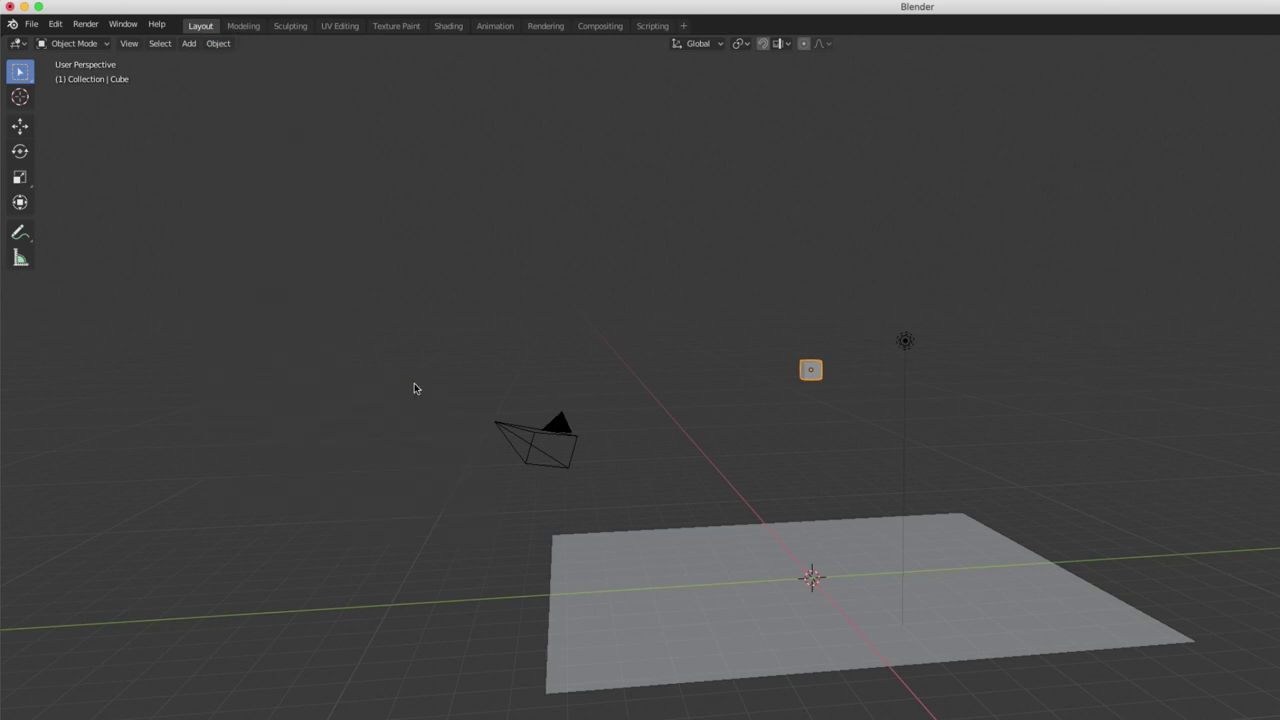
- Set the cube's rigid body collision shape to Convex Hull
click(224, 47)
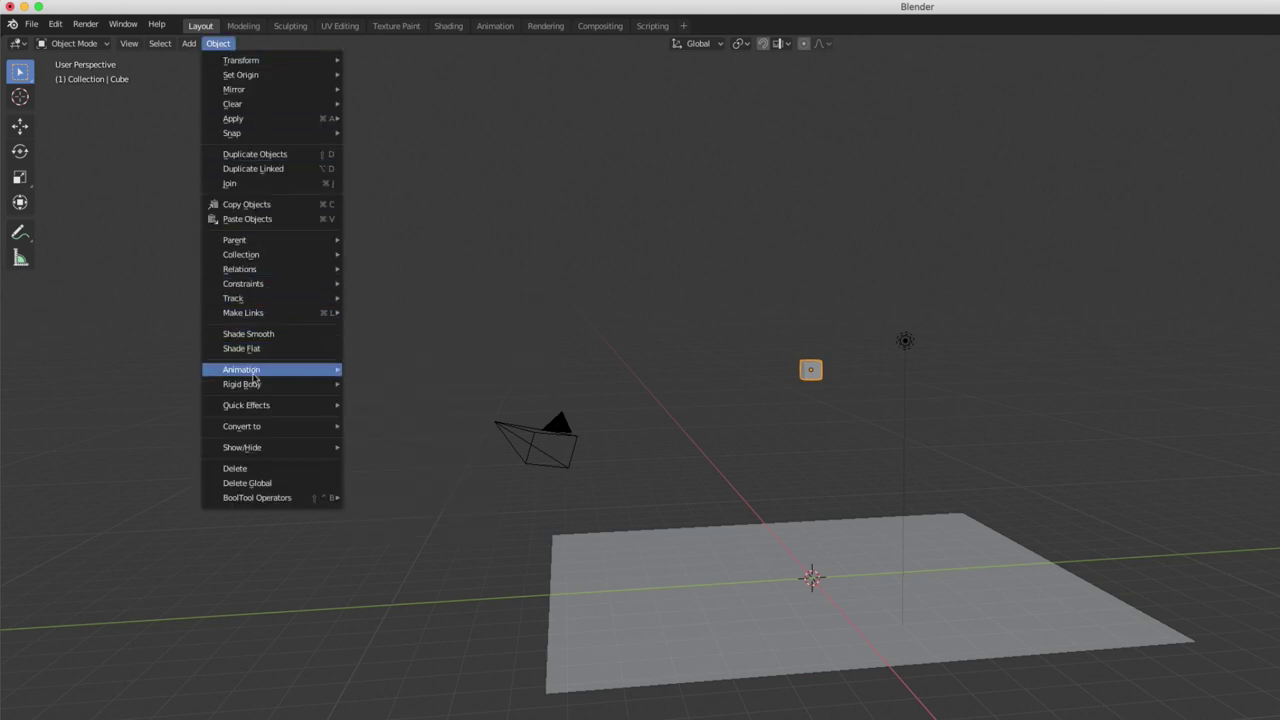
mouse_move(242, 384)
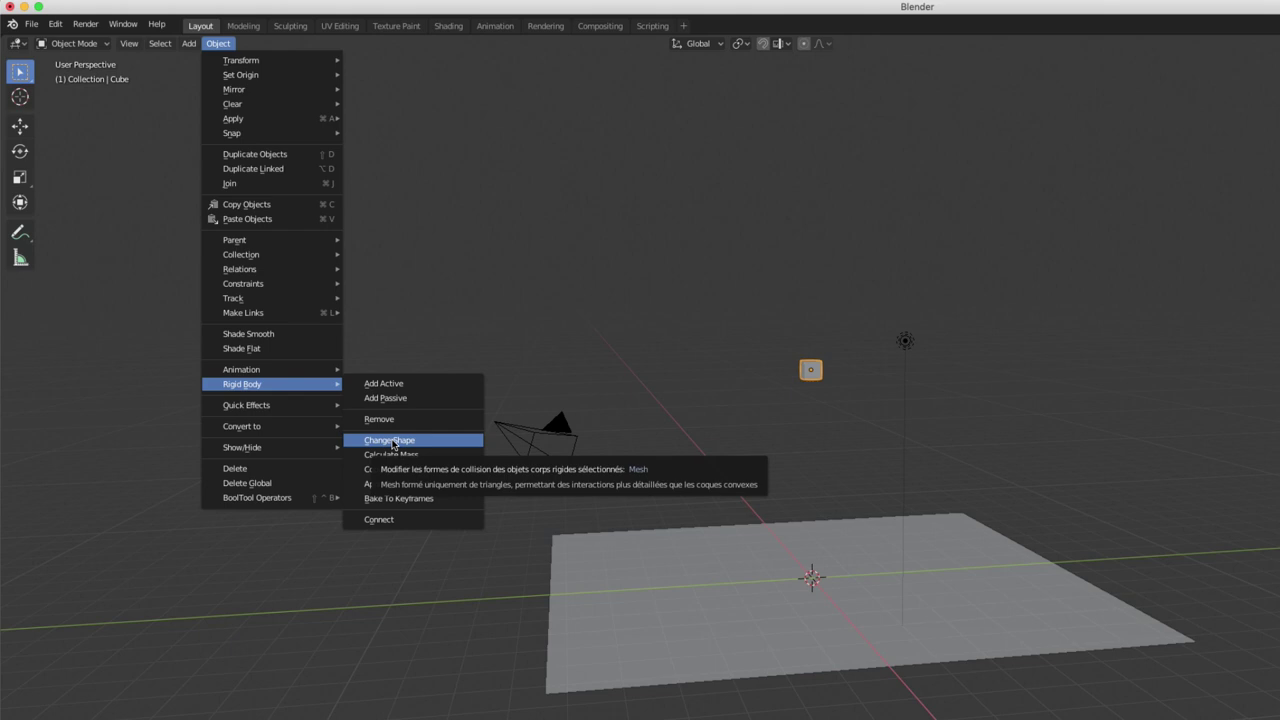
click(389, 440)
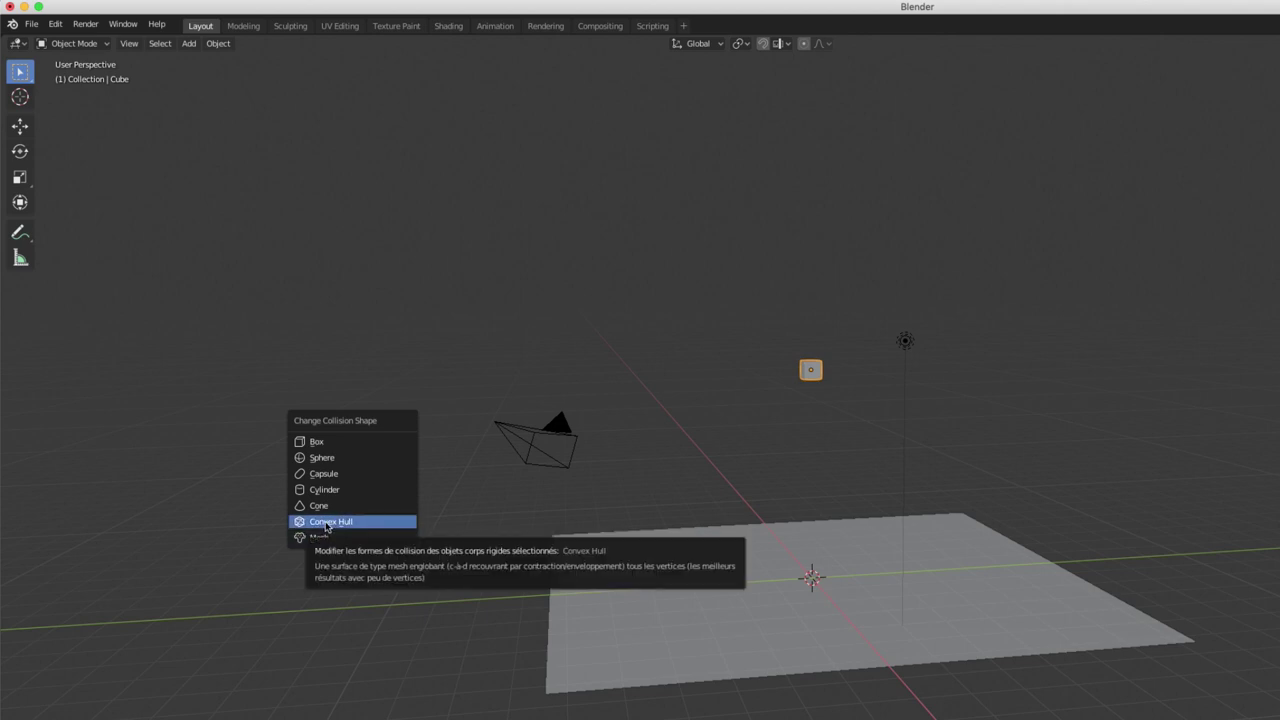
click(326, 523)
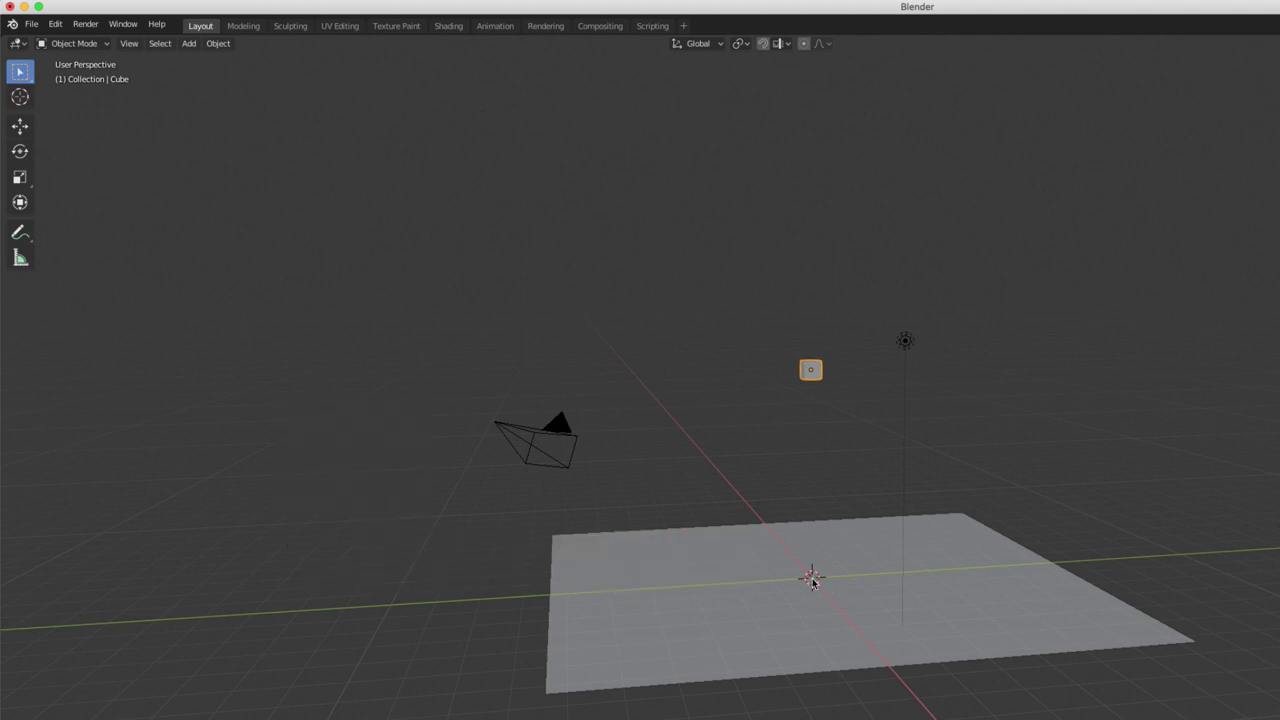
key(shift+a)
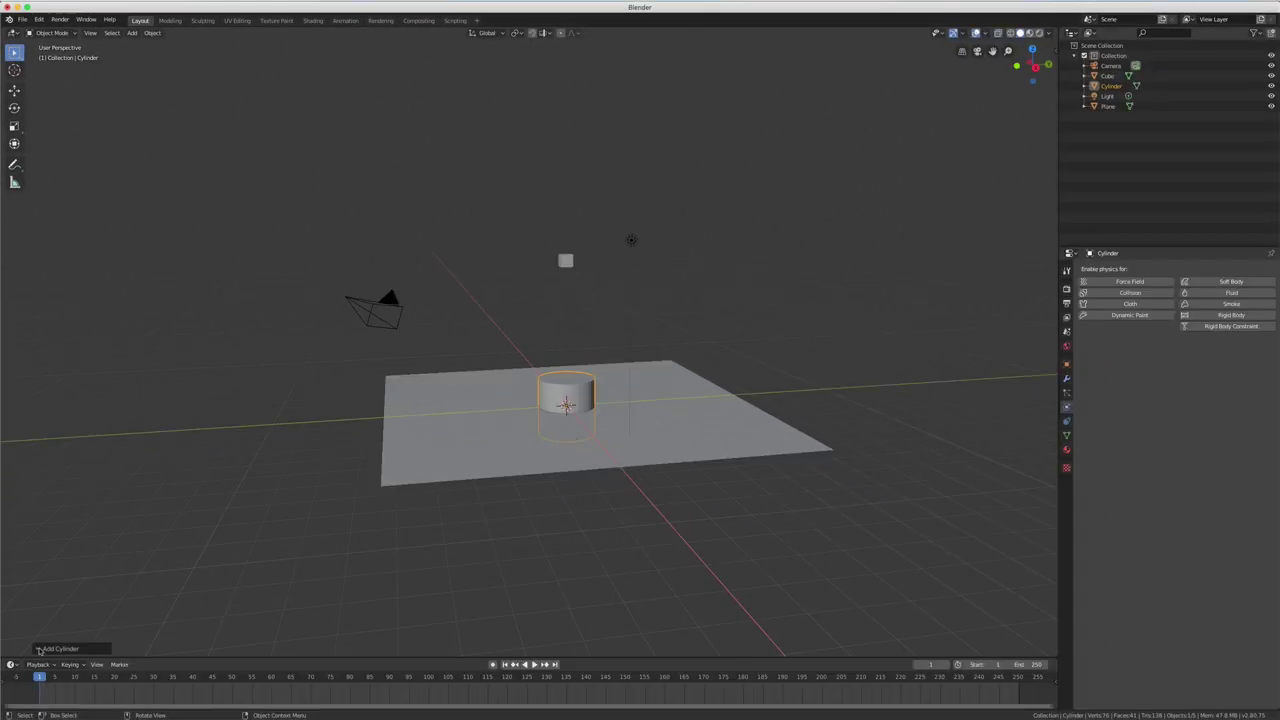
- Add a cylinder with Cap Fill Type set to Nothing
click(41, 648)
click(124, 561)
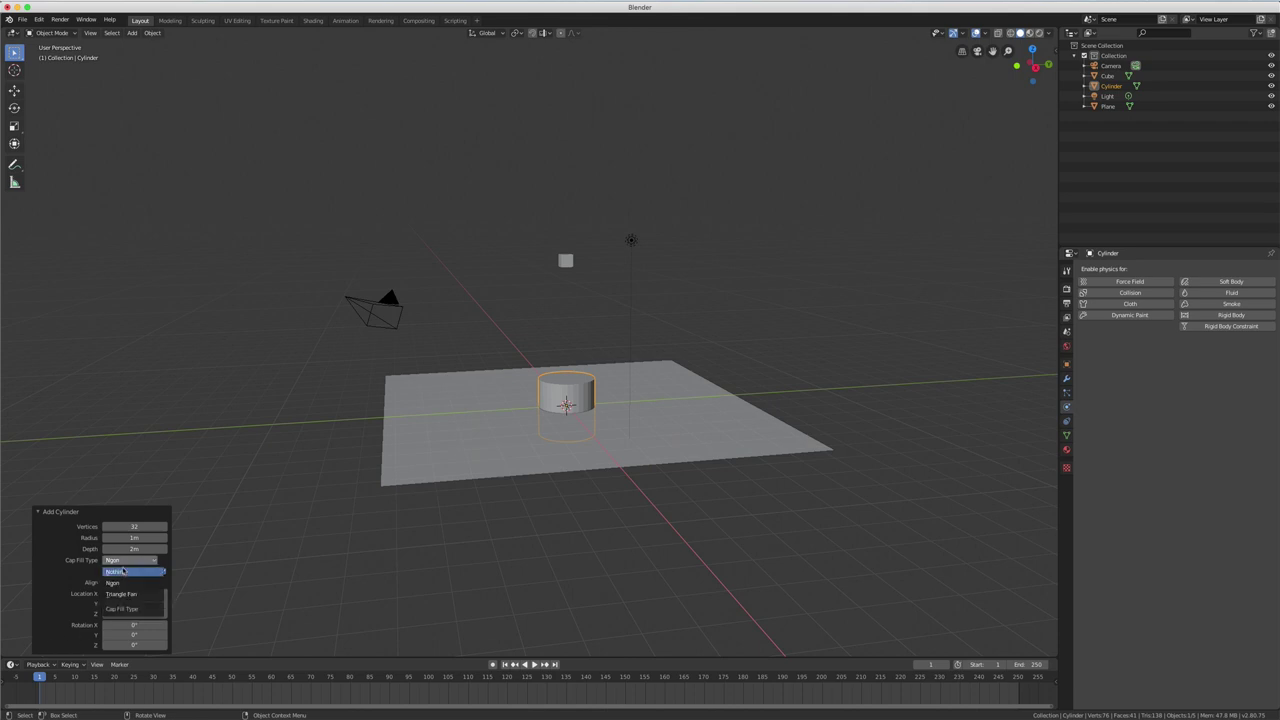
click(118, 571)
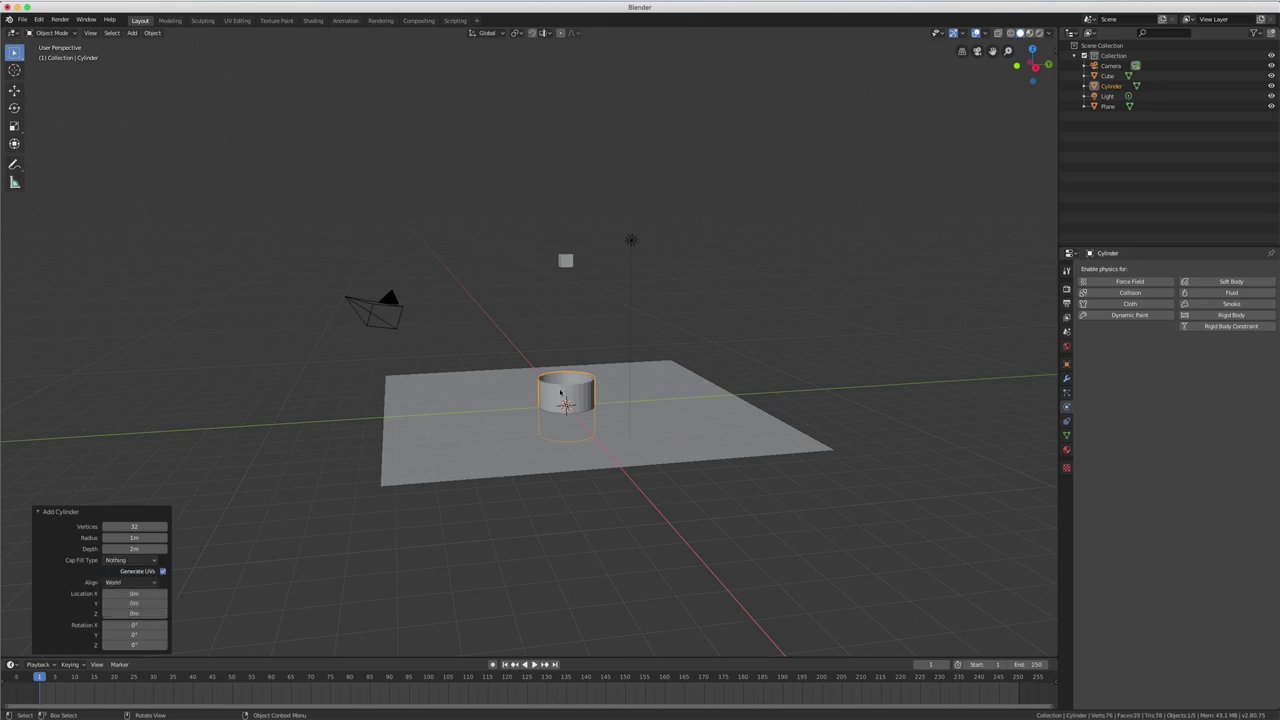
middle_drag(569, 445, 577, 403)
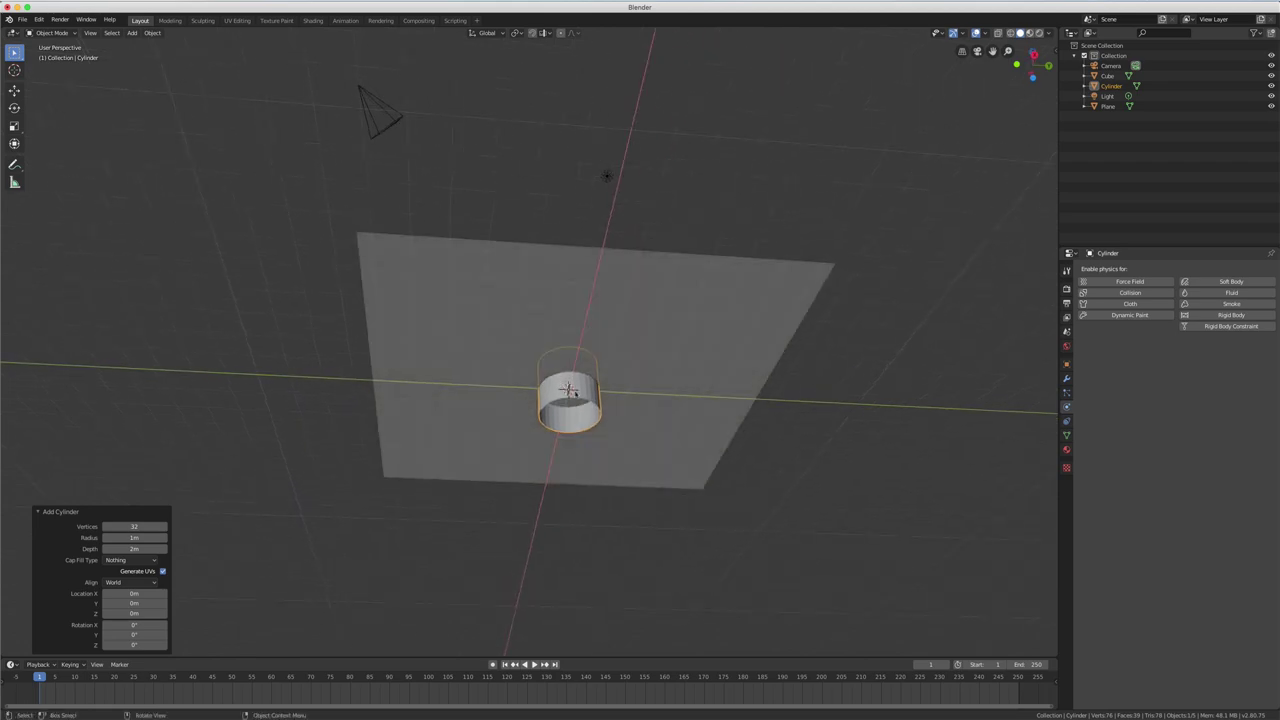
scroll(577, 403, up, 5)
click(576, 391)
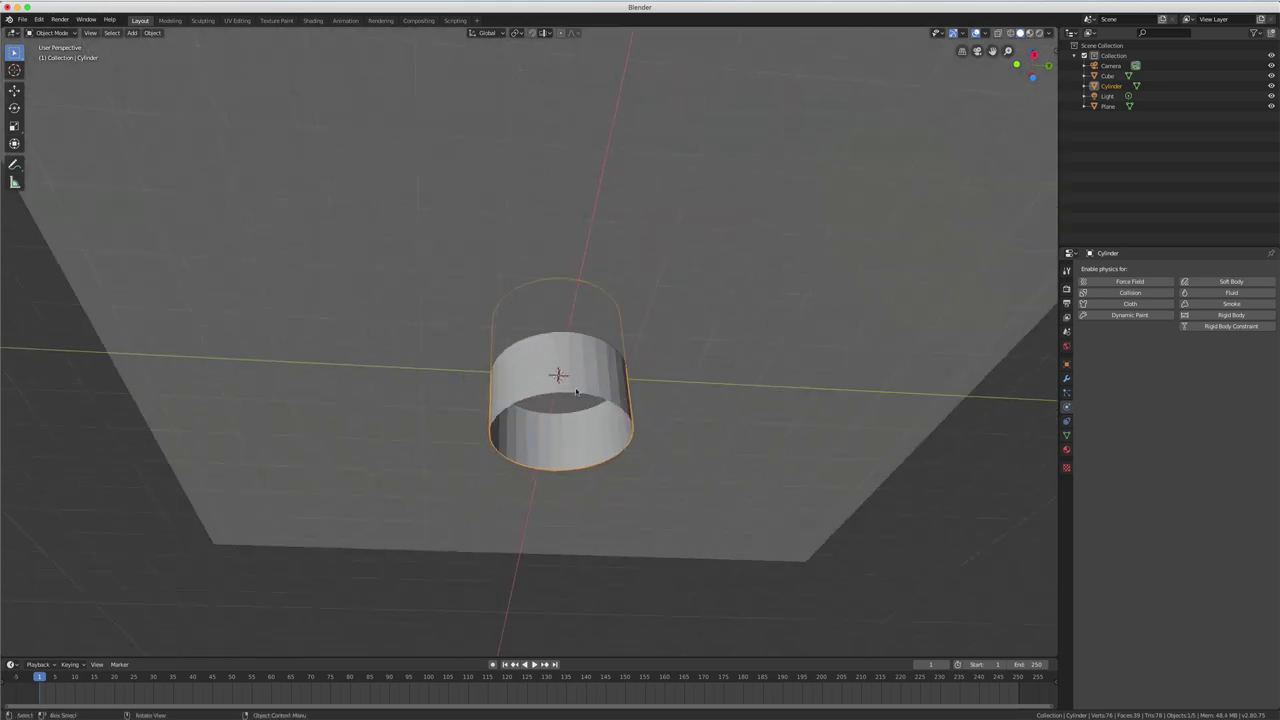
- Extrude the bottom edge loop inward and fill it to close the cup's base
key(Tab)
key(alt+a)
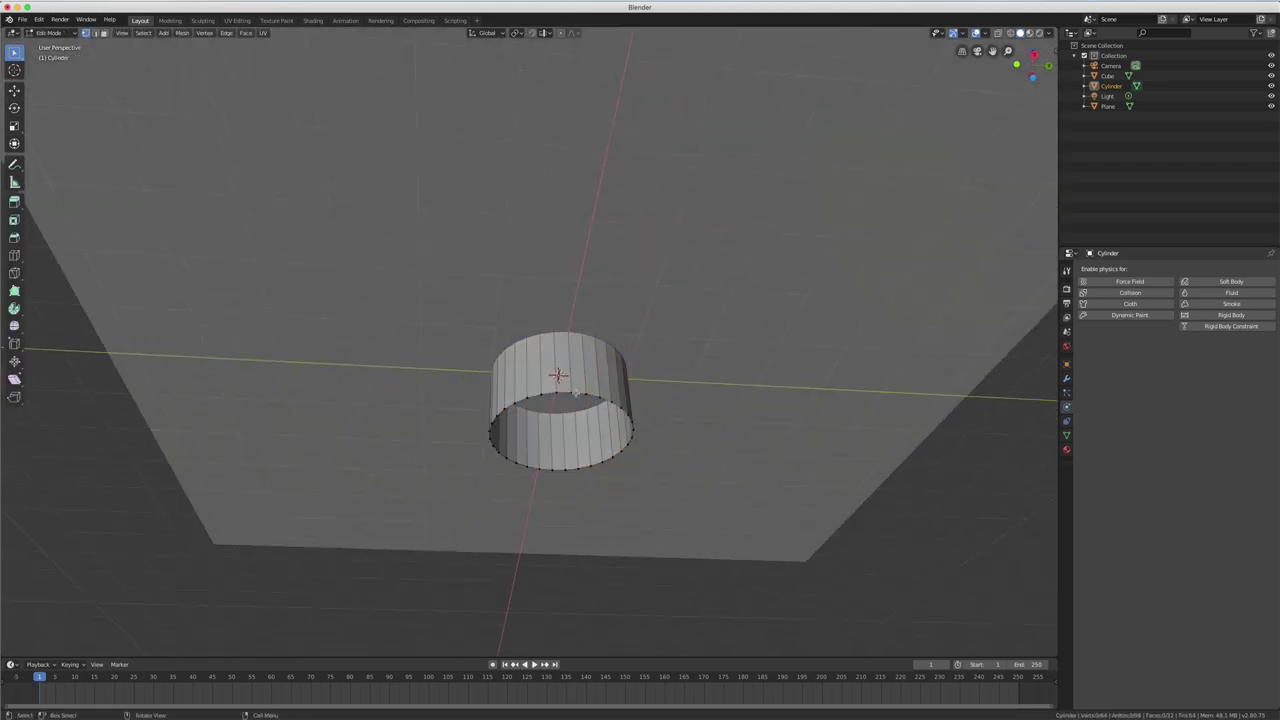
alt+click(575, 393)
key(e)
key(s)
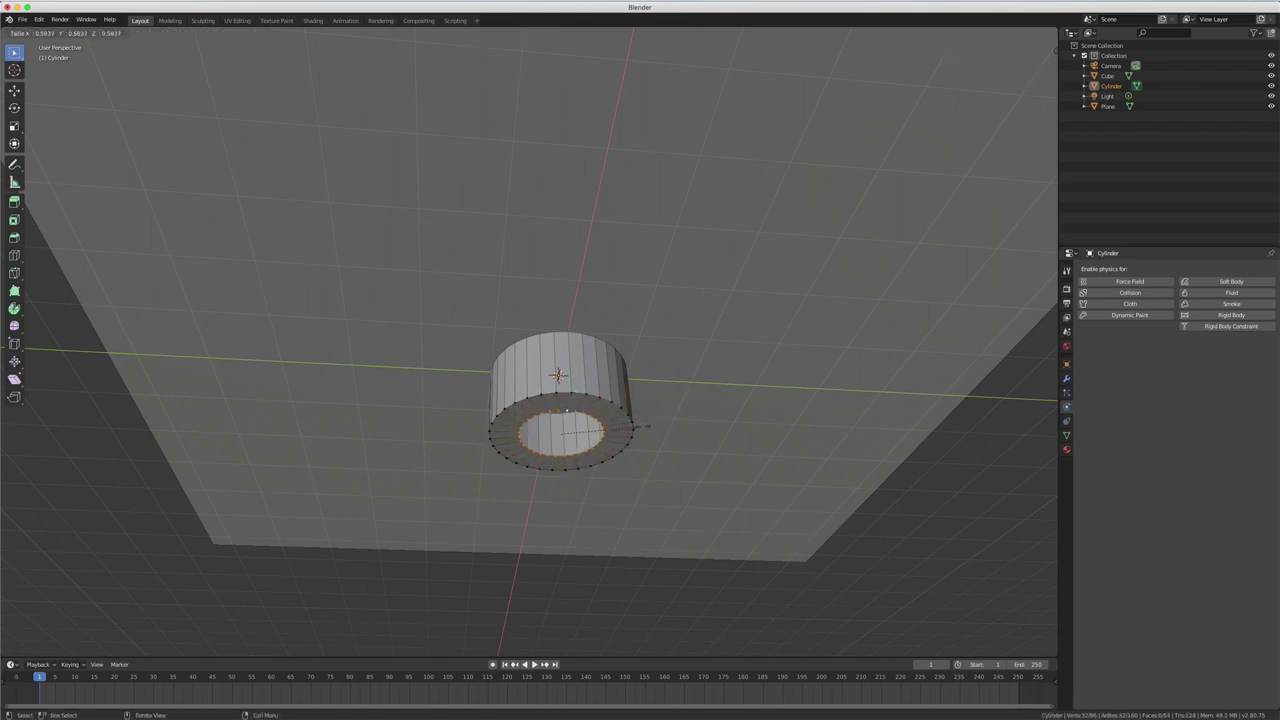
click(640, 427)
key(f)
mouse_move(671, 380)
middle_down()
mouse_move(674, 349)
mouse_move(674, 366)
middle_up()
key(Tab)
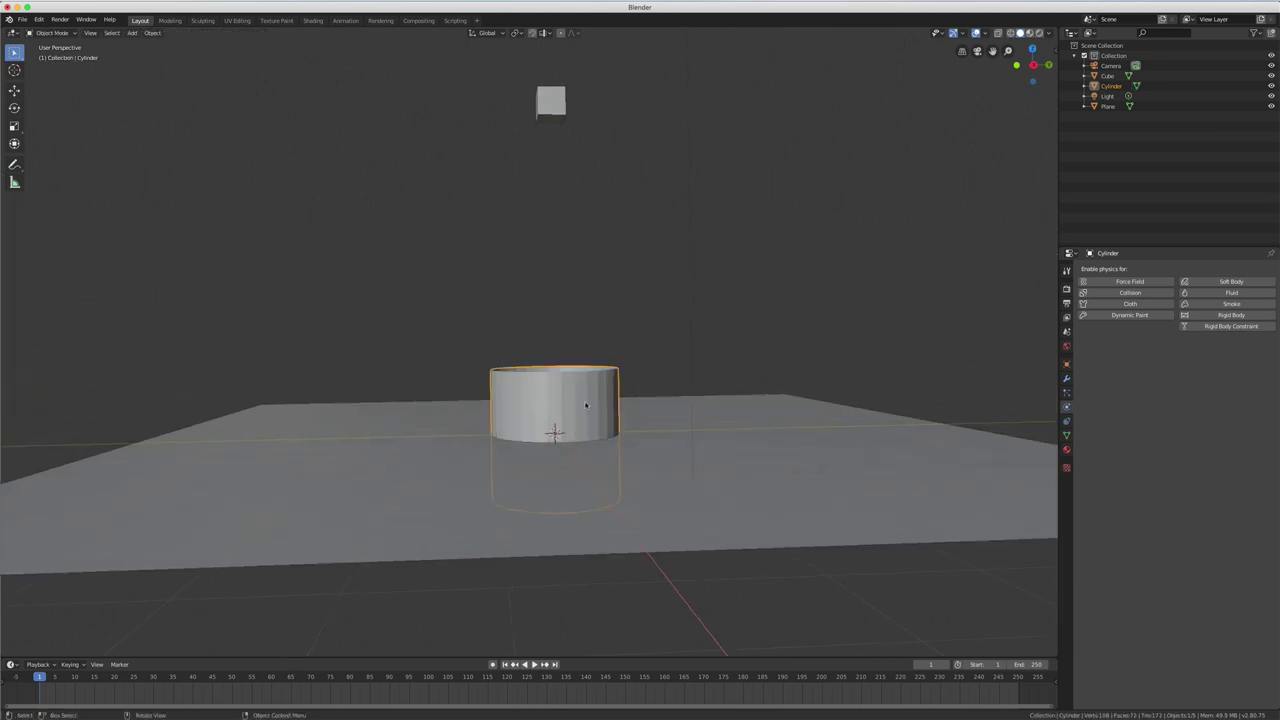
- Raise the cylinder 1 m along Z
scroll(588, 416, up, 2)
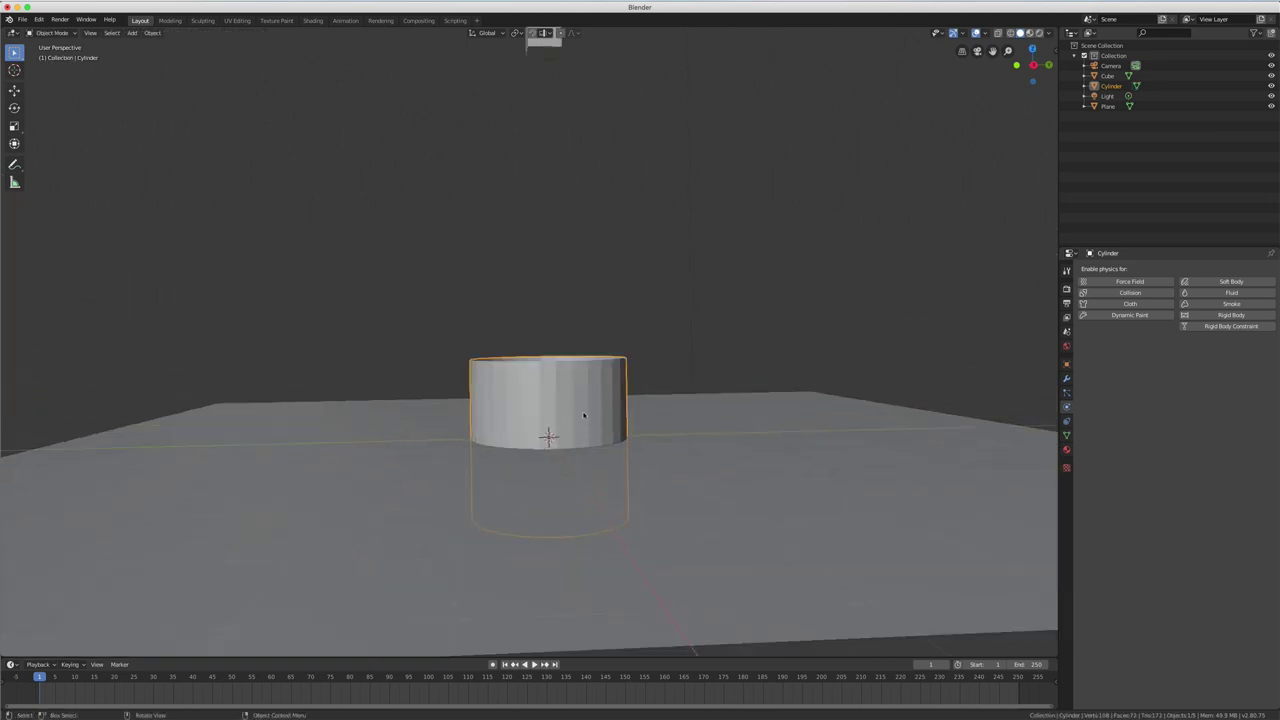
key(g)
key(z)
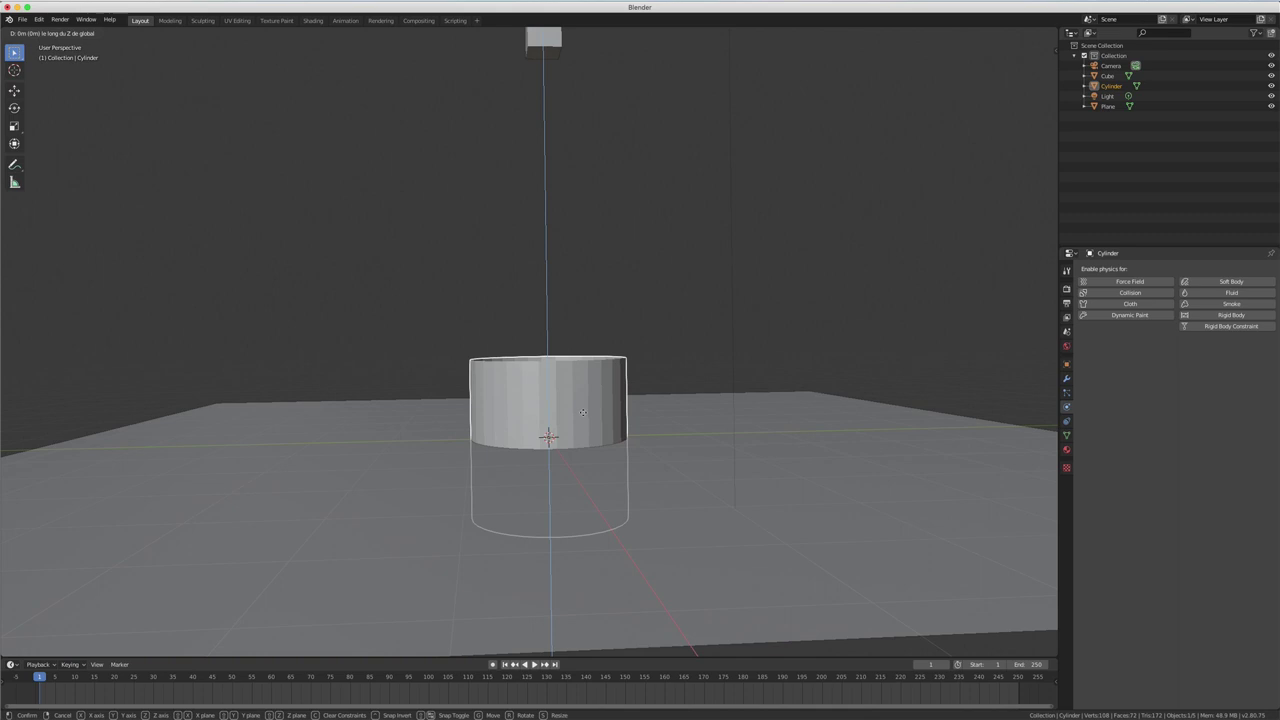
text(1)
key(Return)
scroll(600, 370, down, 3)
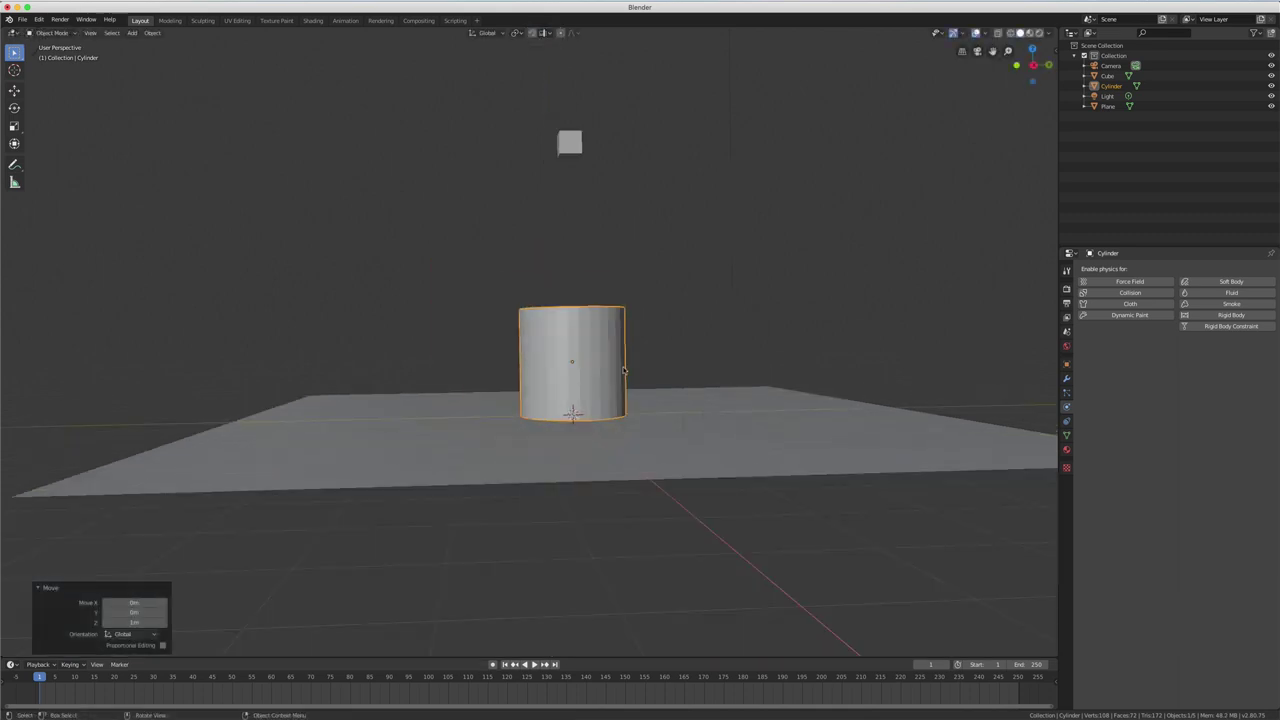
mouse_move(610, 370)
middle_down()
mouse_move(629, 352)
mouse_move(603, 371)
mouse_move(552, 344)
middle_up()
key(KP_7)
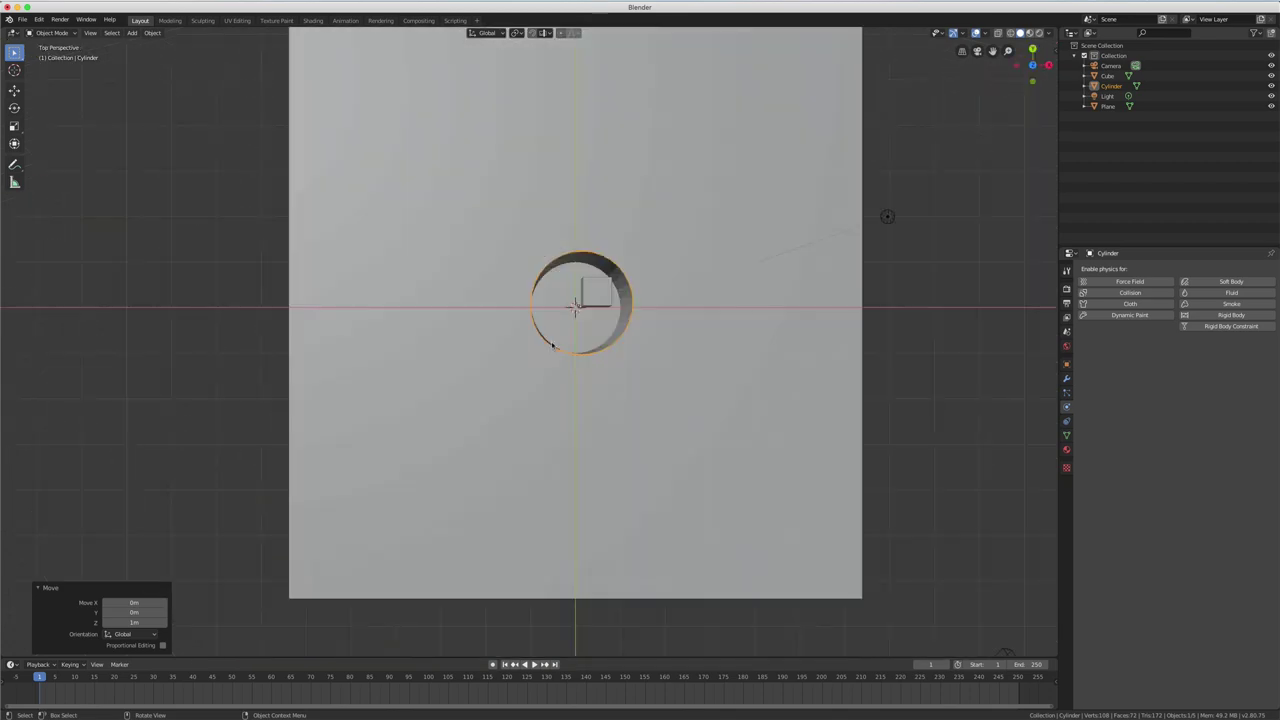
middle_drag(595, 358, 605, 261)
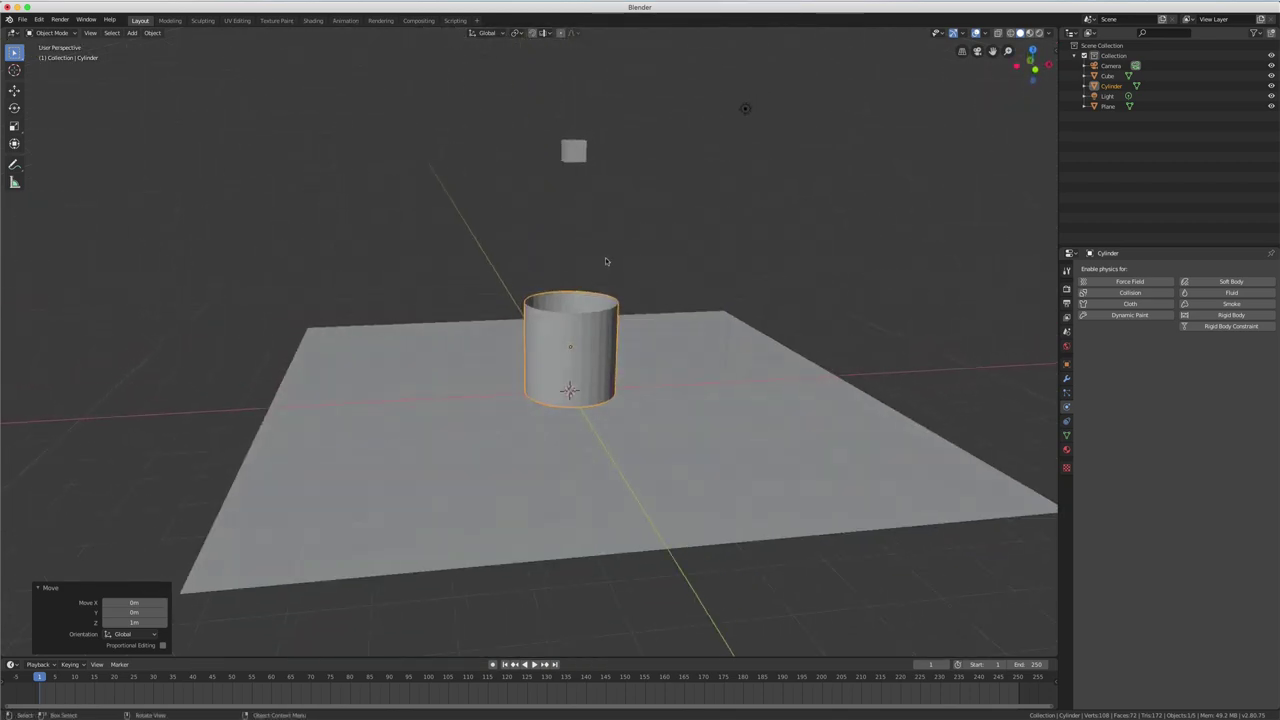
click(577, 349)
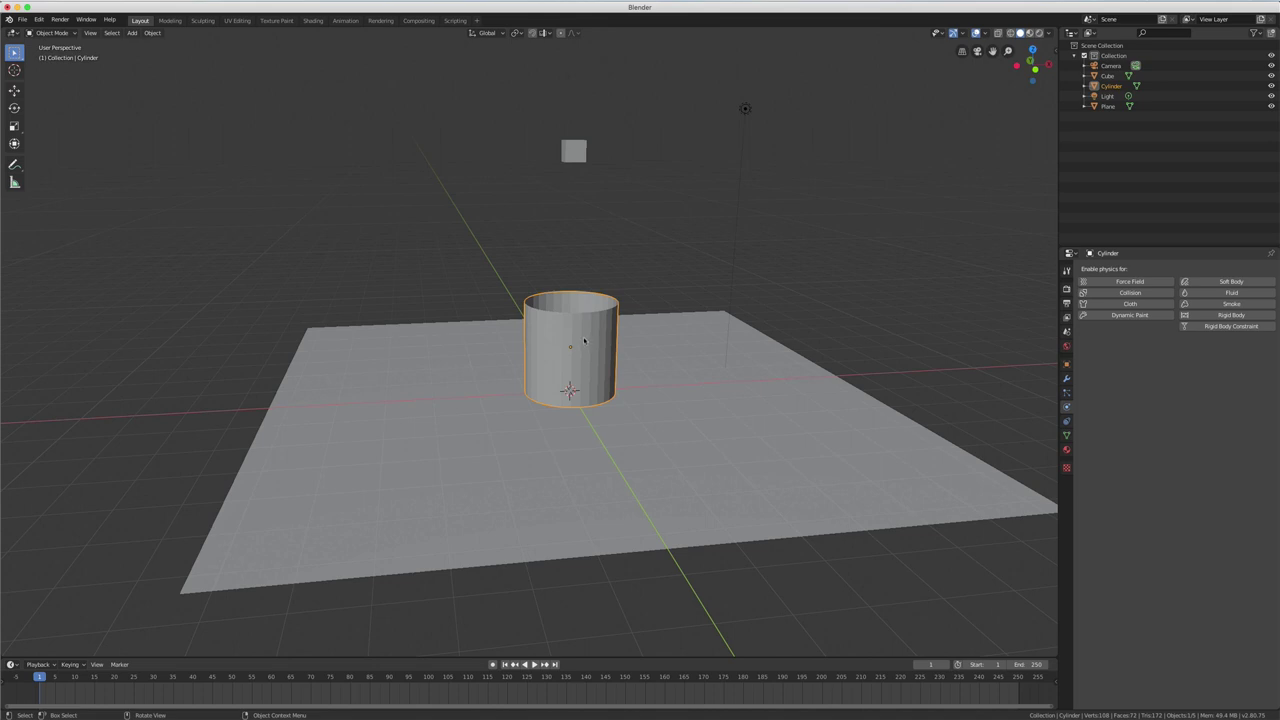
key(KP_1)
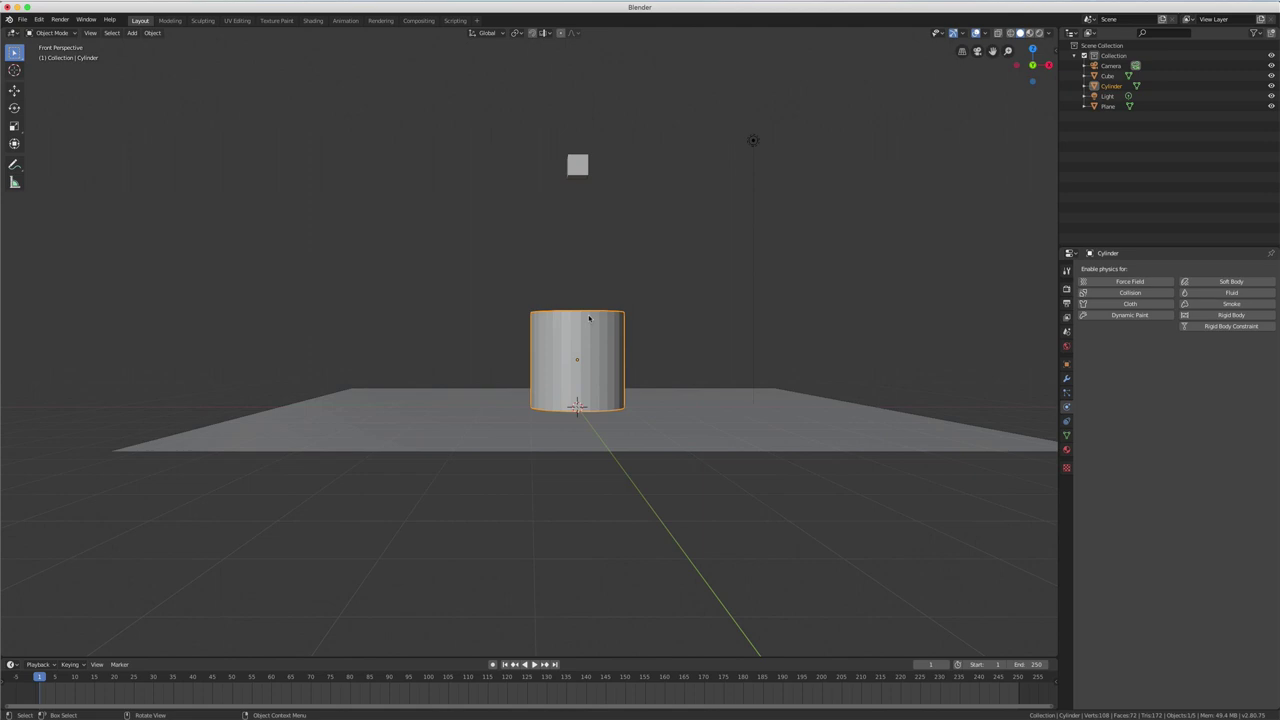
- Adjust the cylinder's height along Z so it rests on the plane at 0.803 m
key(g)
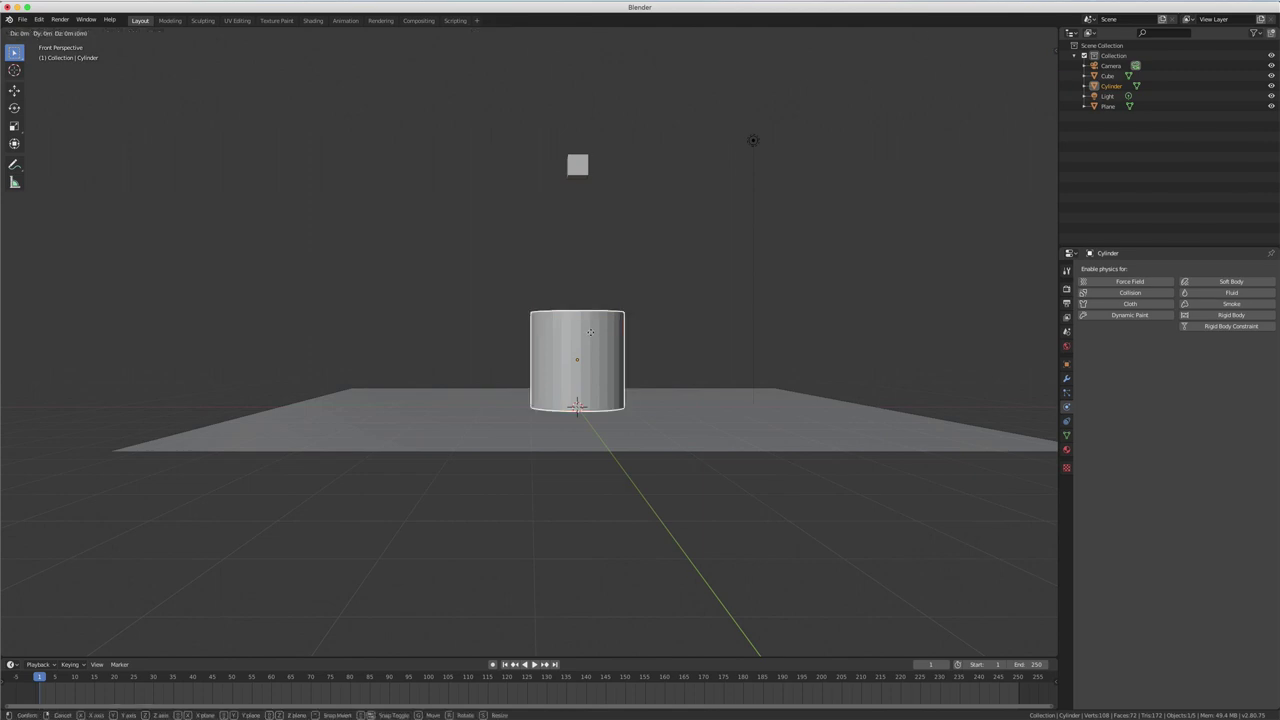
key(z)
click(590, 297)
middle_drag(590, 297, 632, 254)
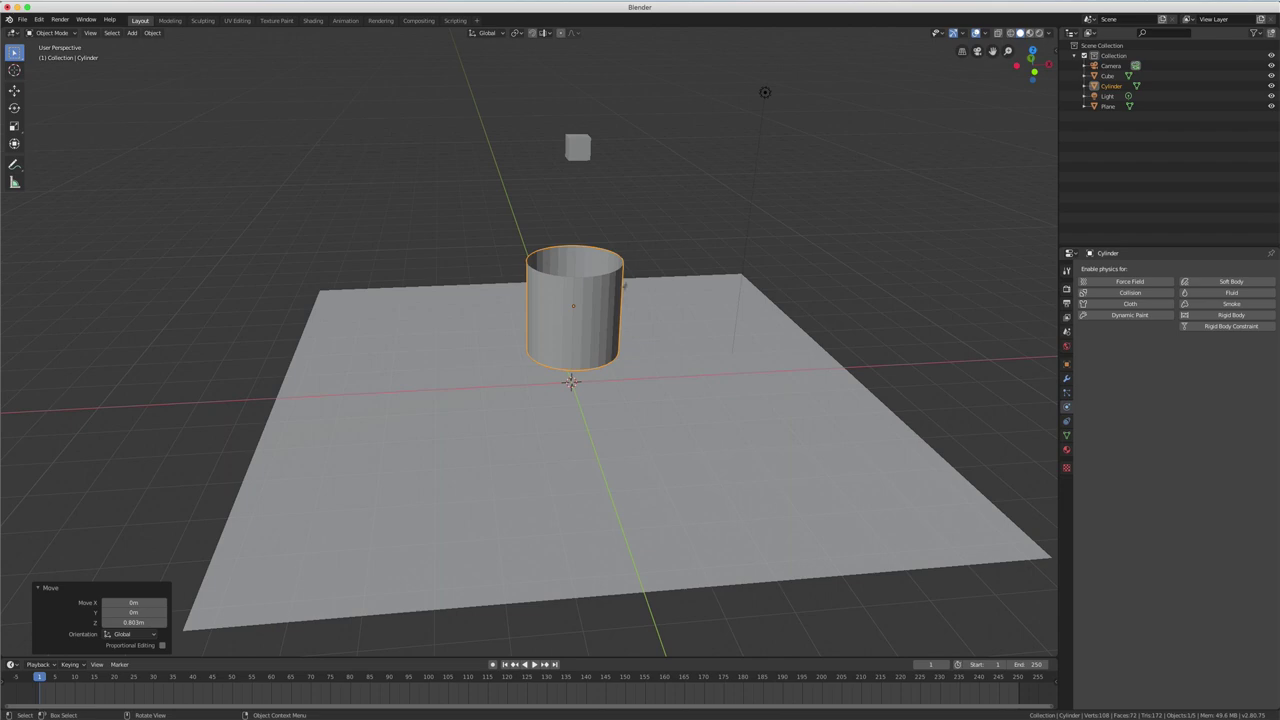
click(534, 664)
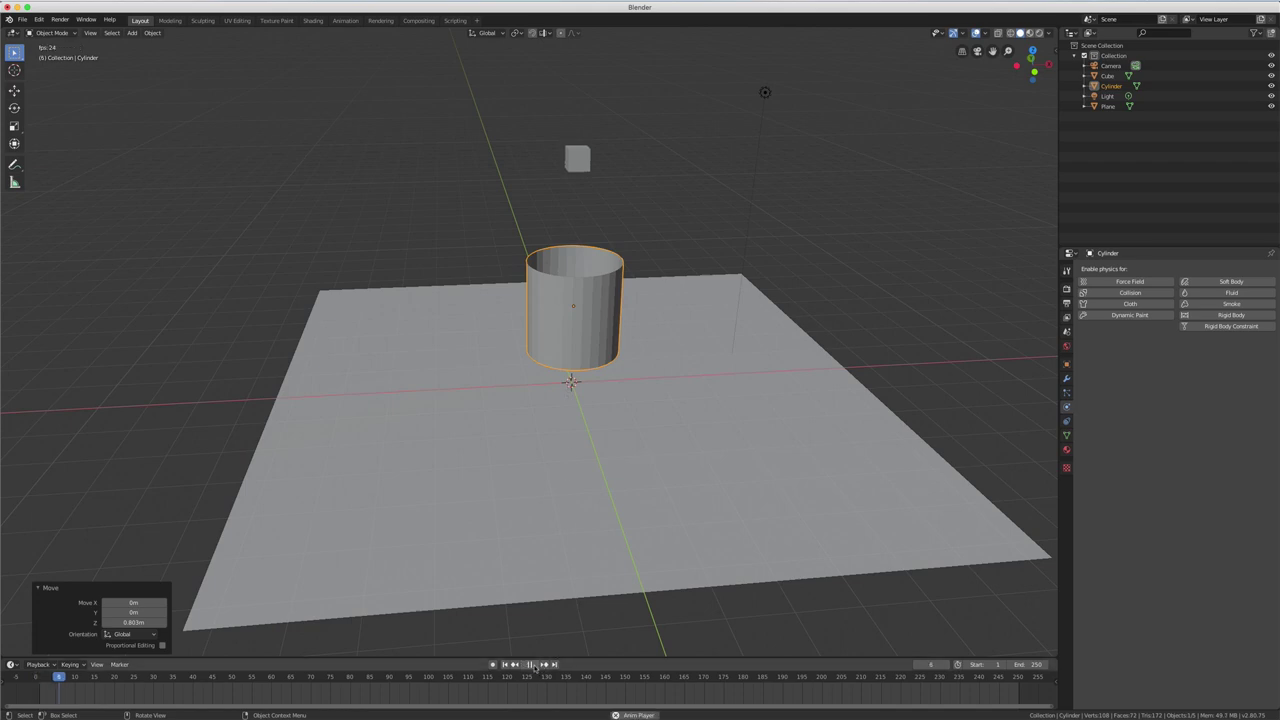
click(534, 664)
middle_drag(594, 551, 604, 432)
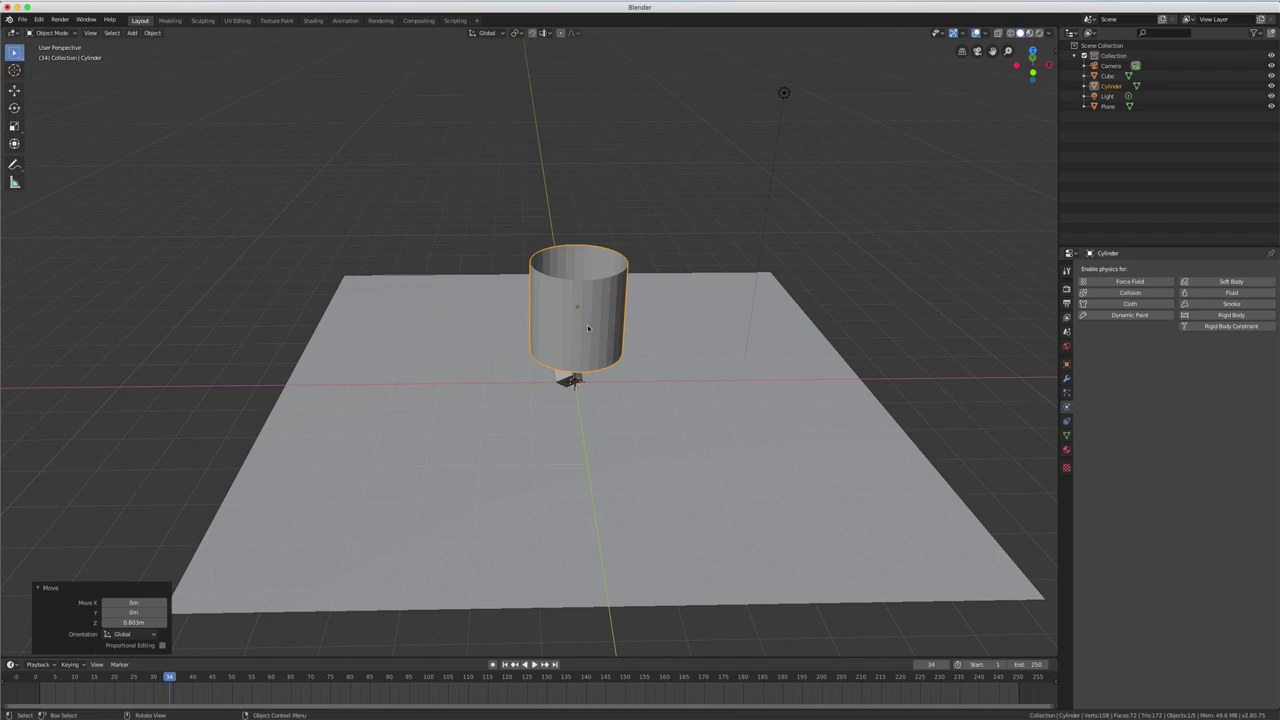
click(505, 664)
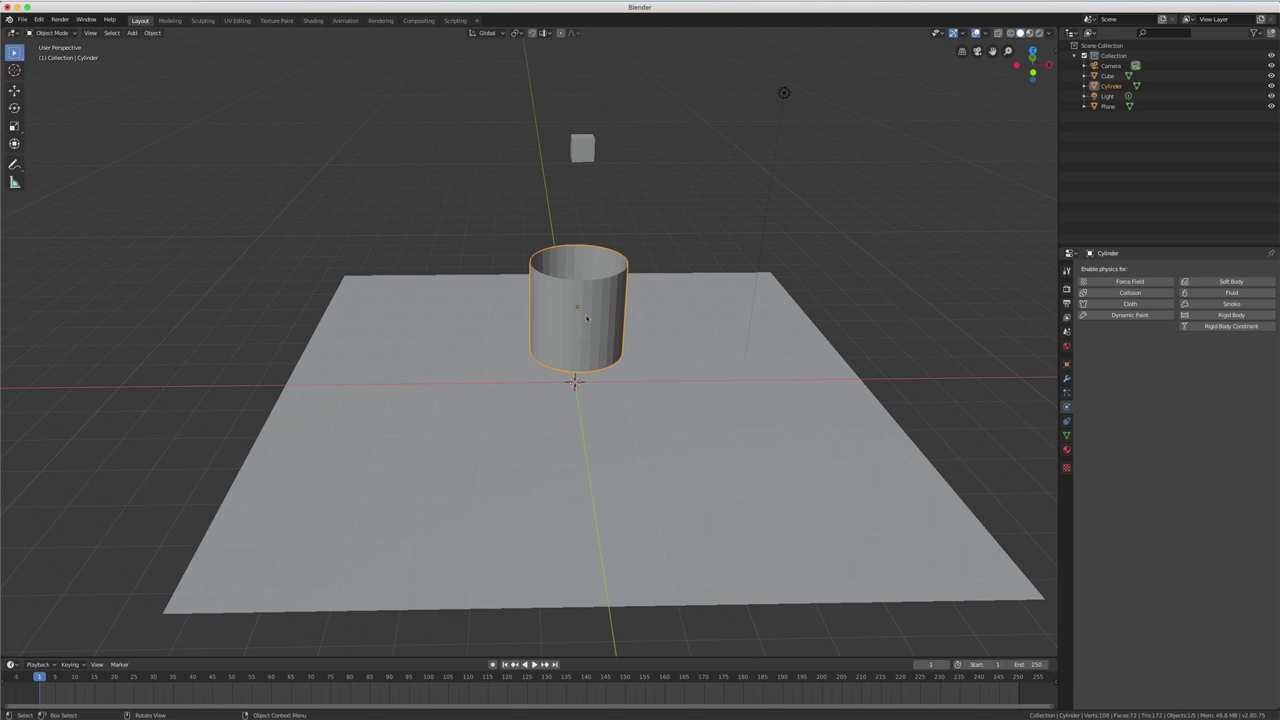
- Copy the plane's Passive Convex Hull rigid body settings onto the cylinder with Copy from Active
shift+click(618, 406)
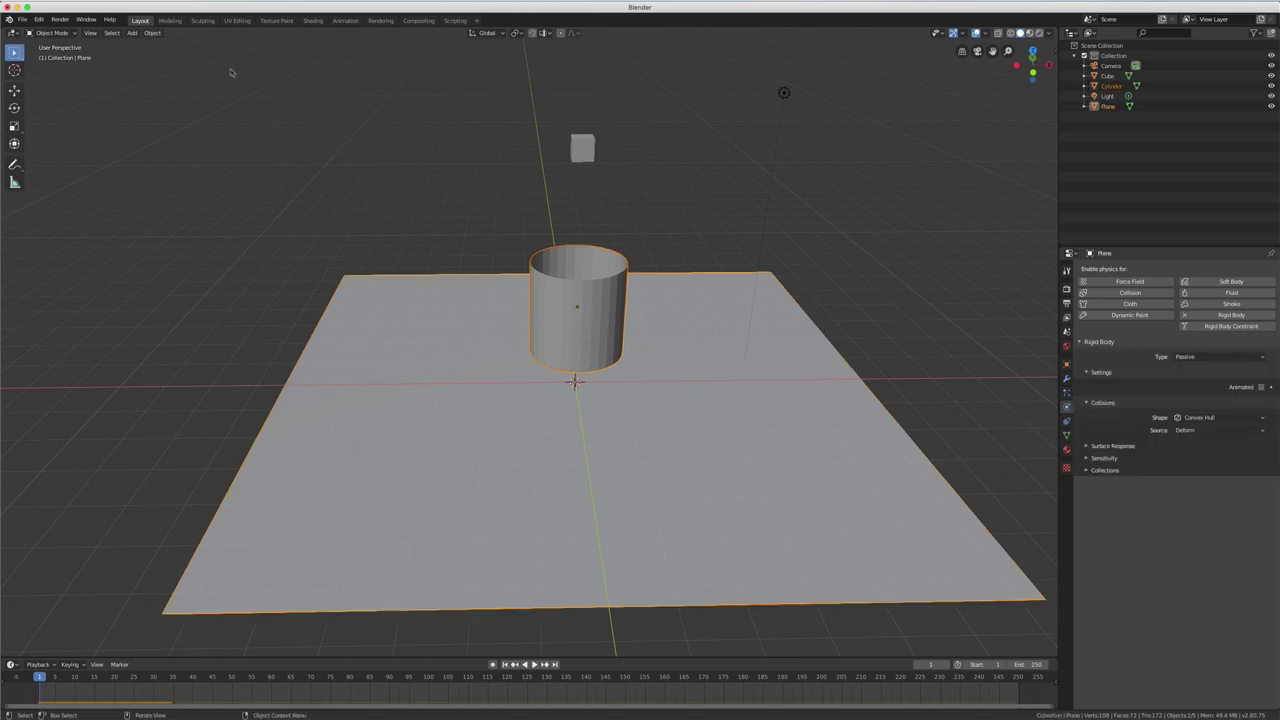
click(152, 33)
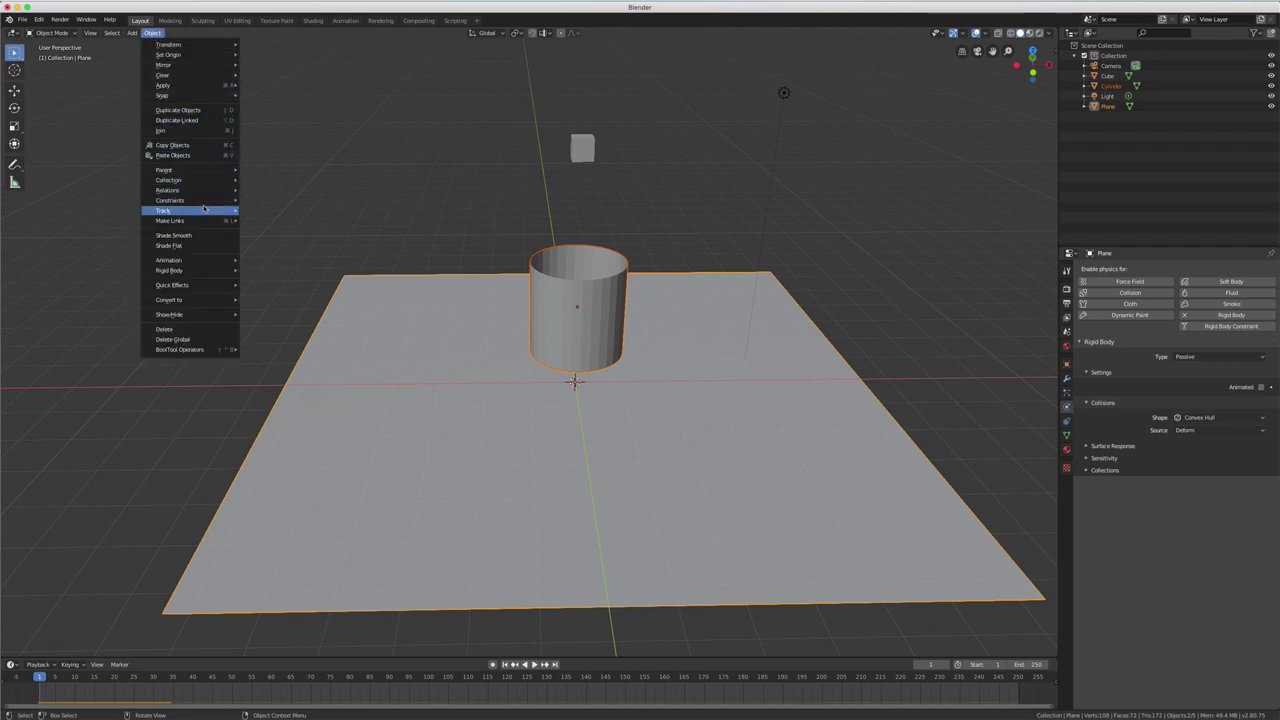
mouse_move(170, 270)
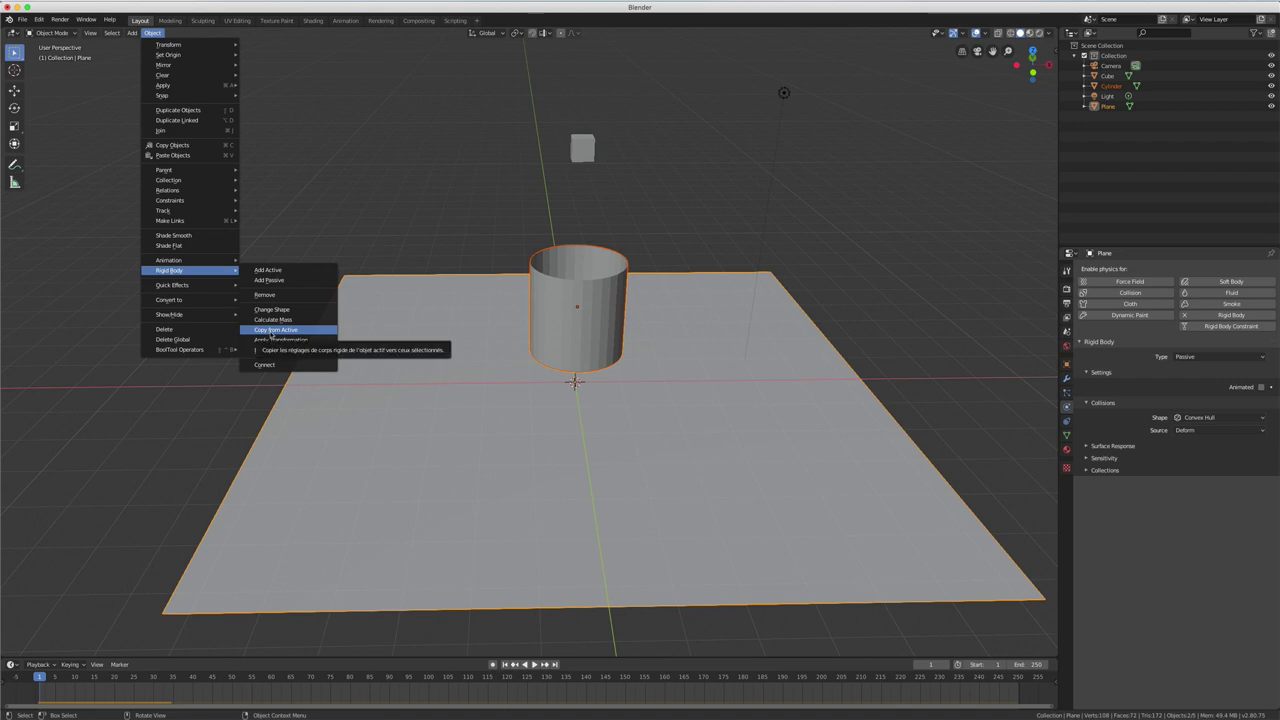
click(271, 334)
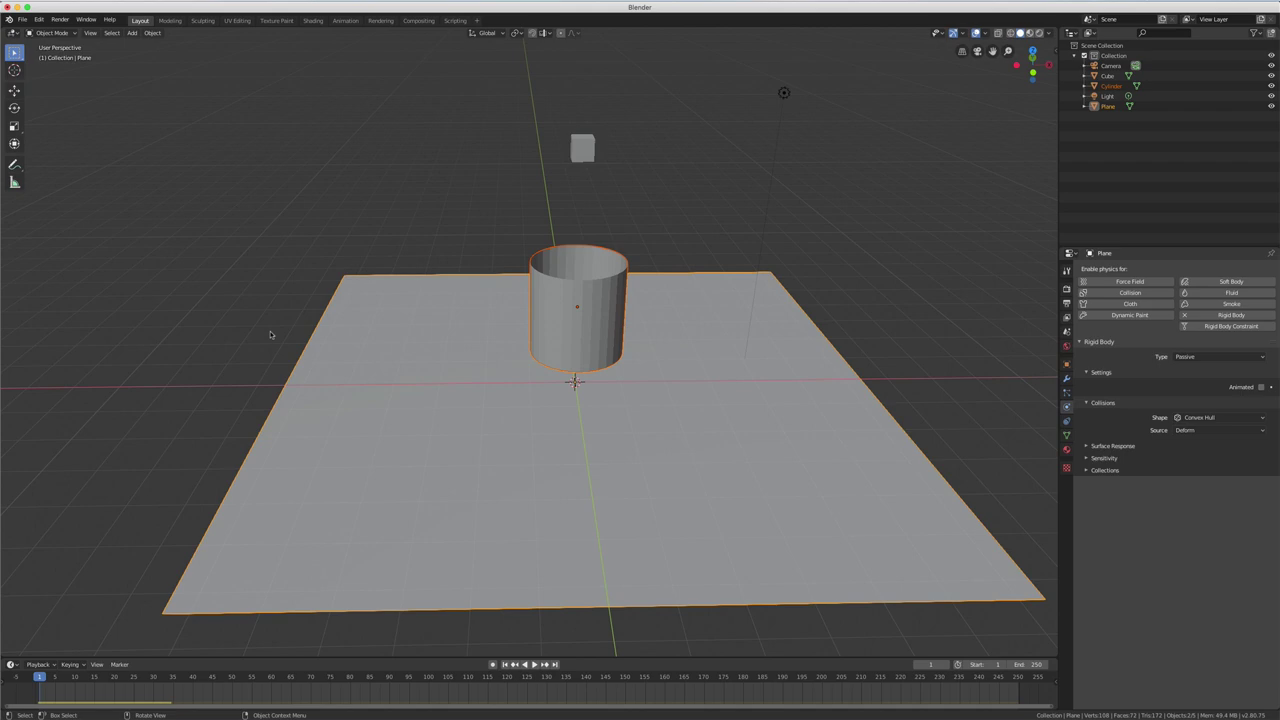
click(560, 294)
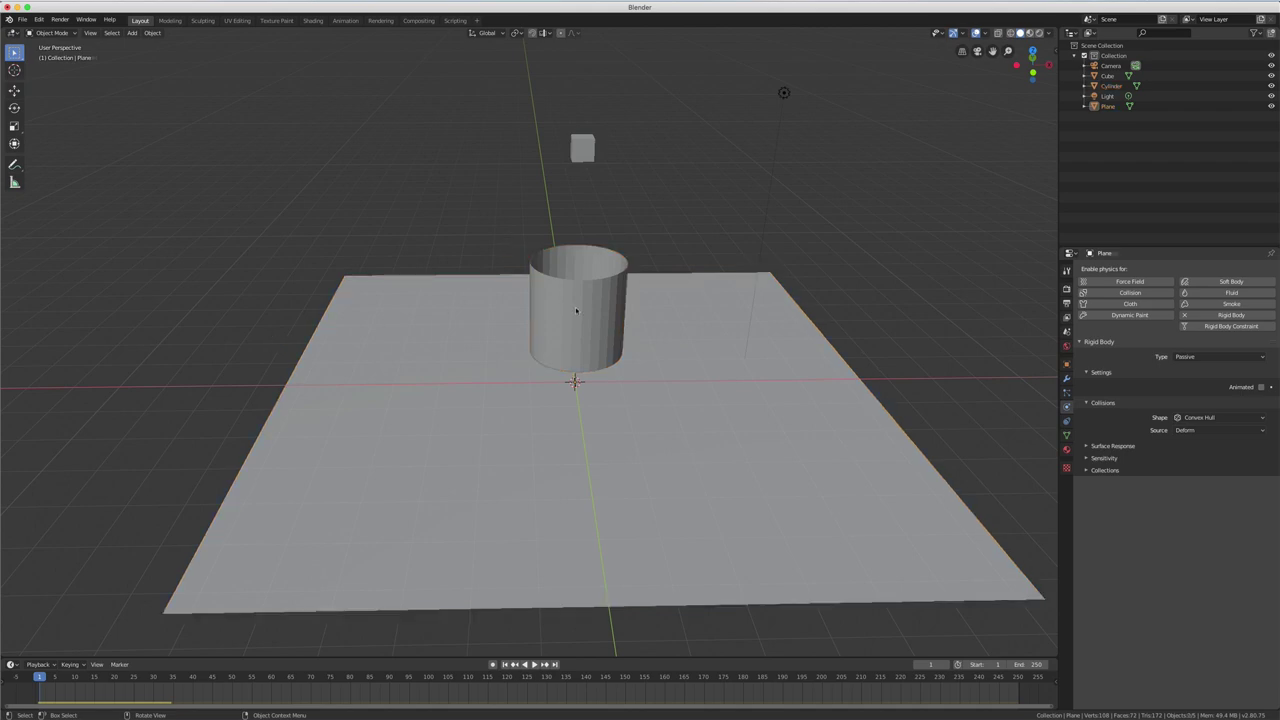
shift+click(576, 311)
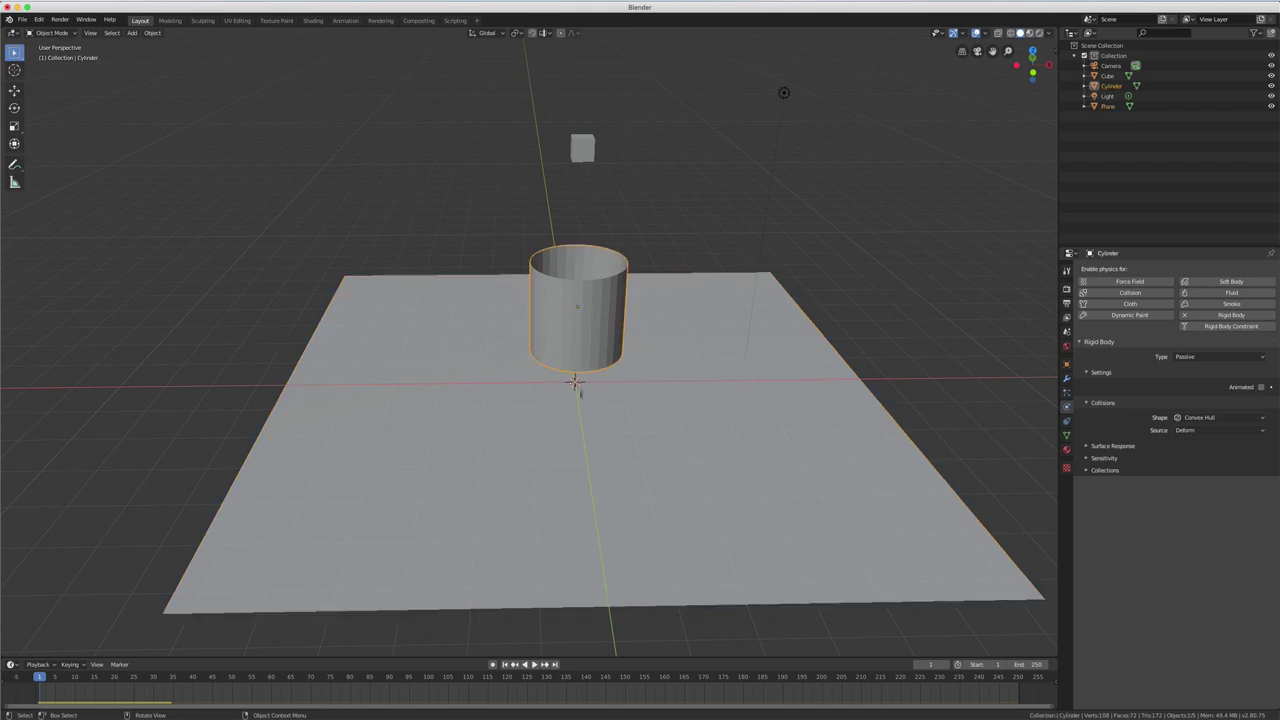
- Play the simulation to see the cube settle atop the cylinder, then rewind to frame 1
shift+click(620, 426)
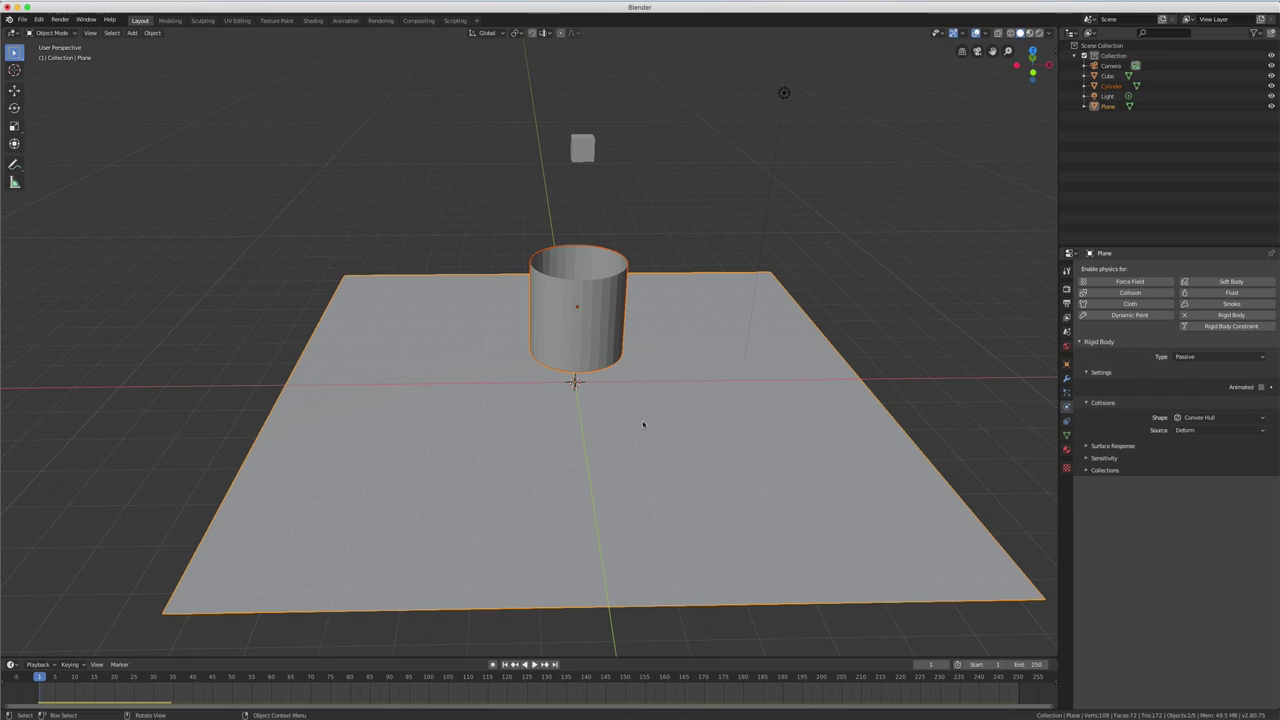
shift+click(592, 322)
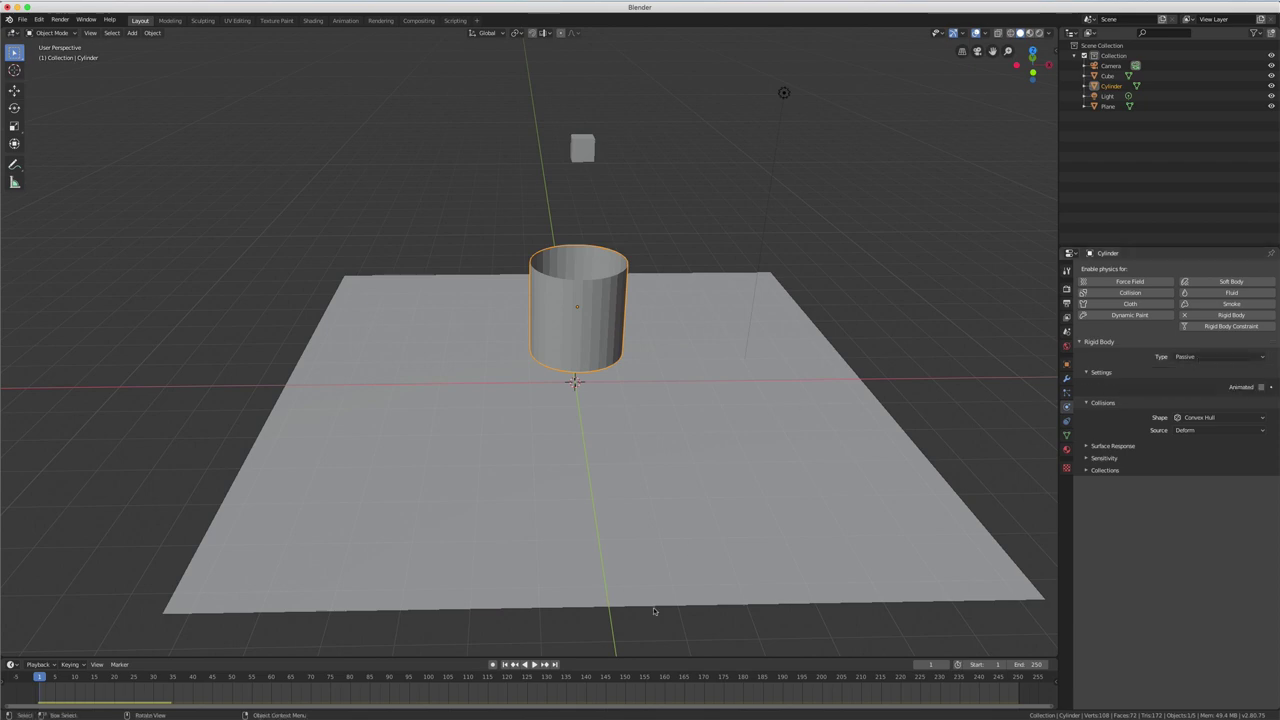
click(533, 664)
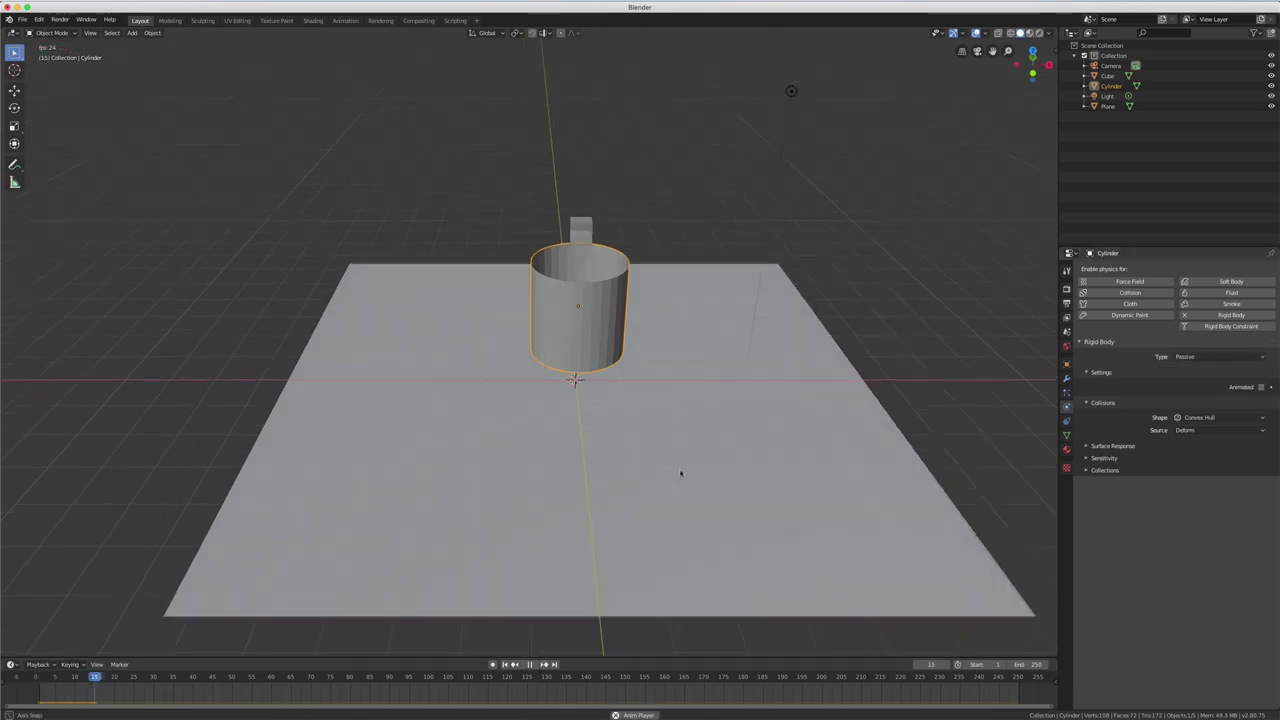
middle_drag(681, 473, 677, 508)
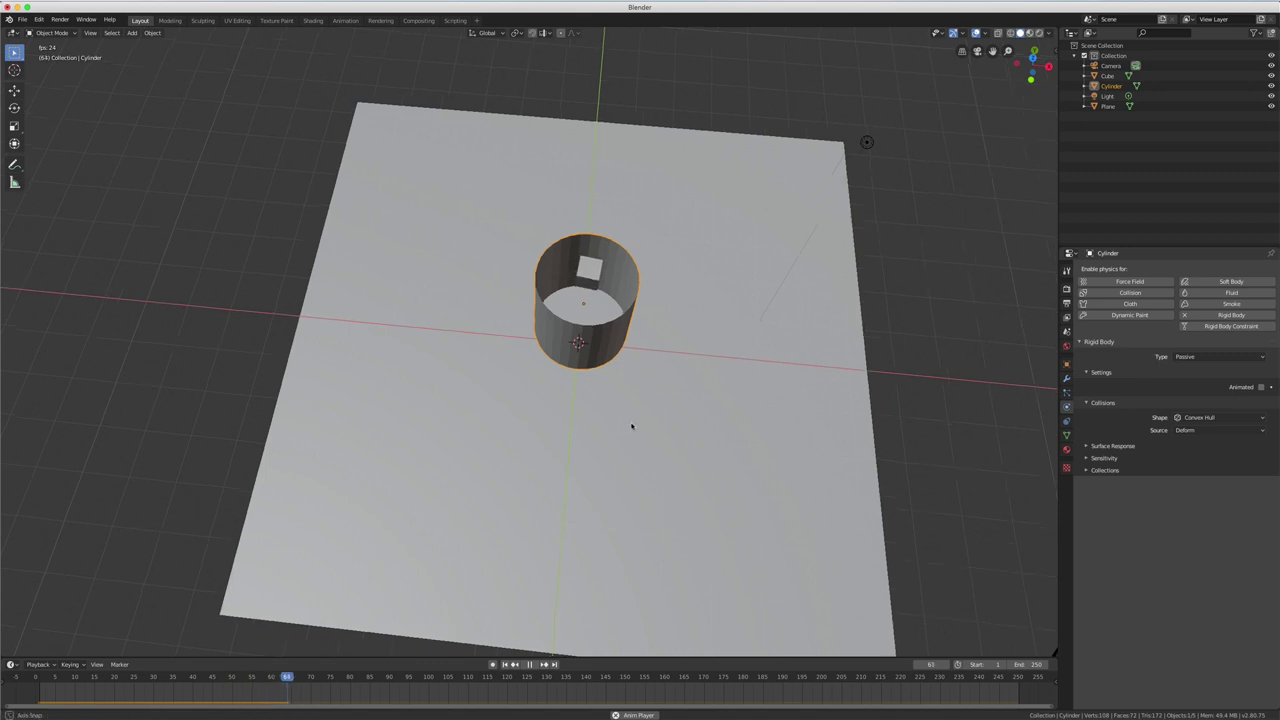
middle_drag(631, 426, 634, 400)
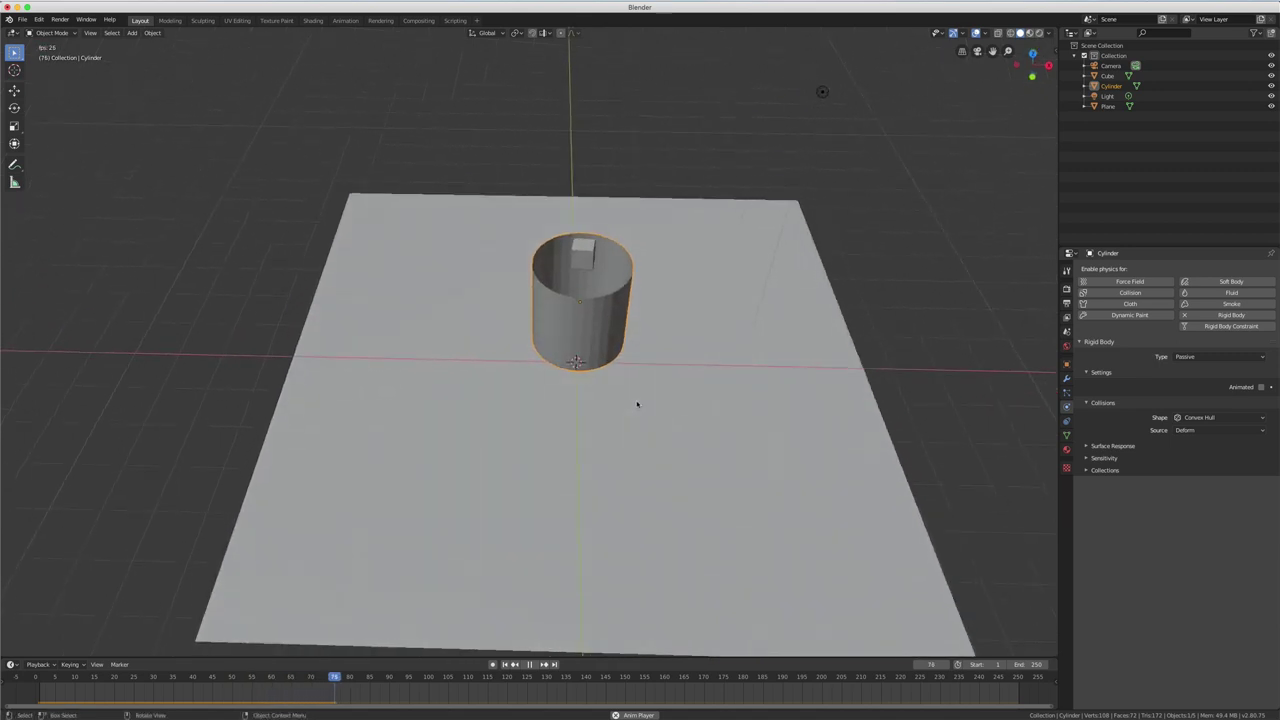
click(533, 664)
middle_drag(594, 503, 605, 457)
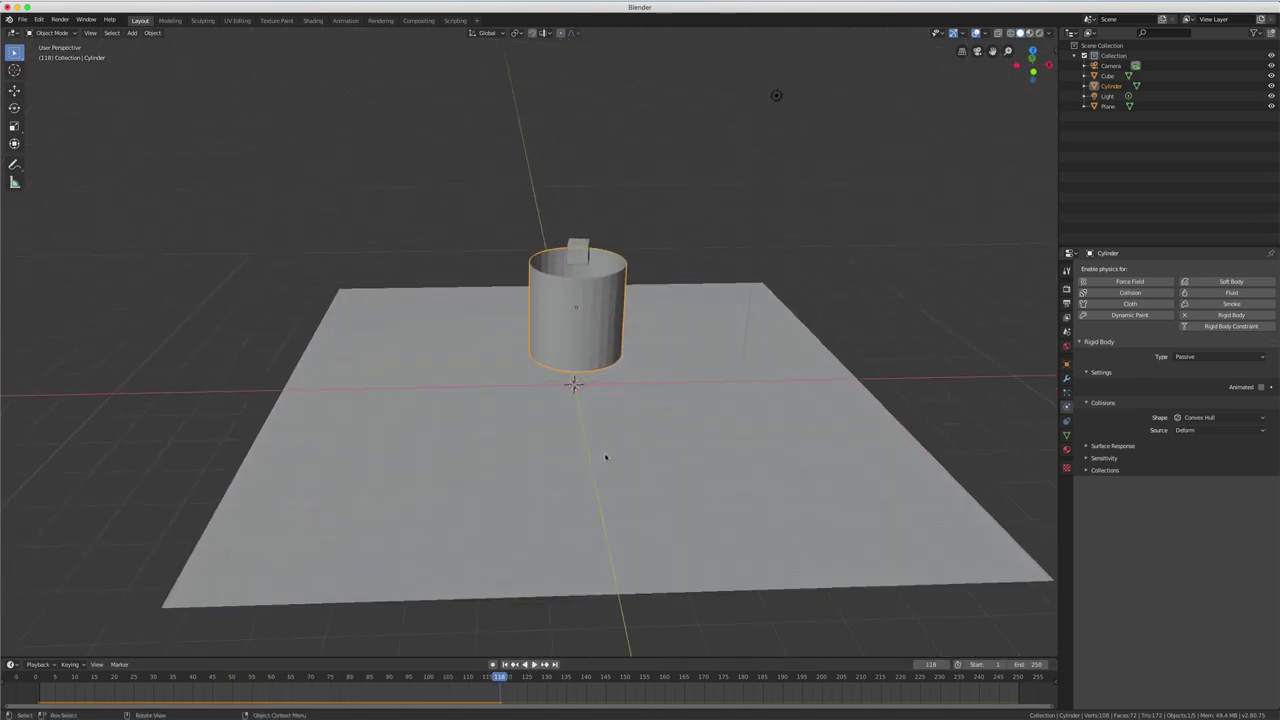
click(505, 664)
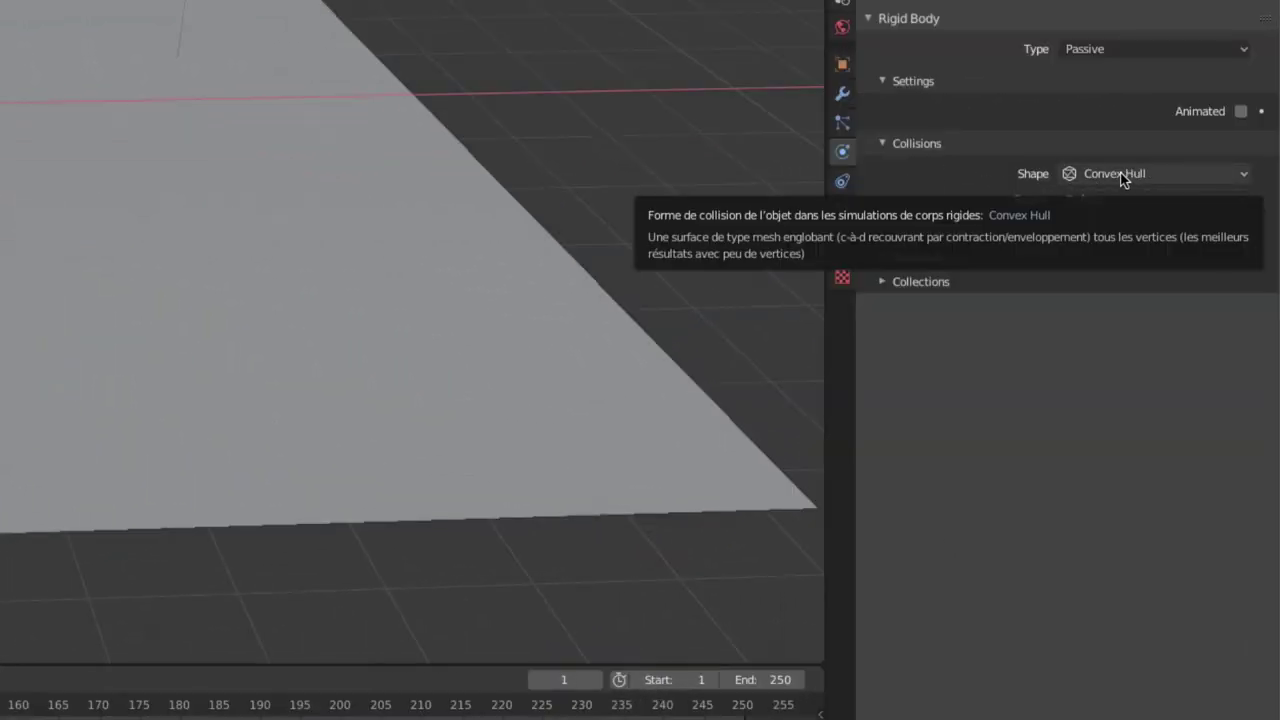
- Switch the cylinder's collision shape to Mesh, play to see the cube drop inside, then rewind
click(1122, 178)
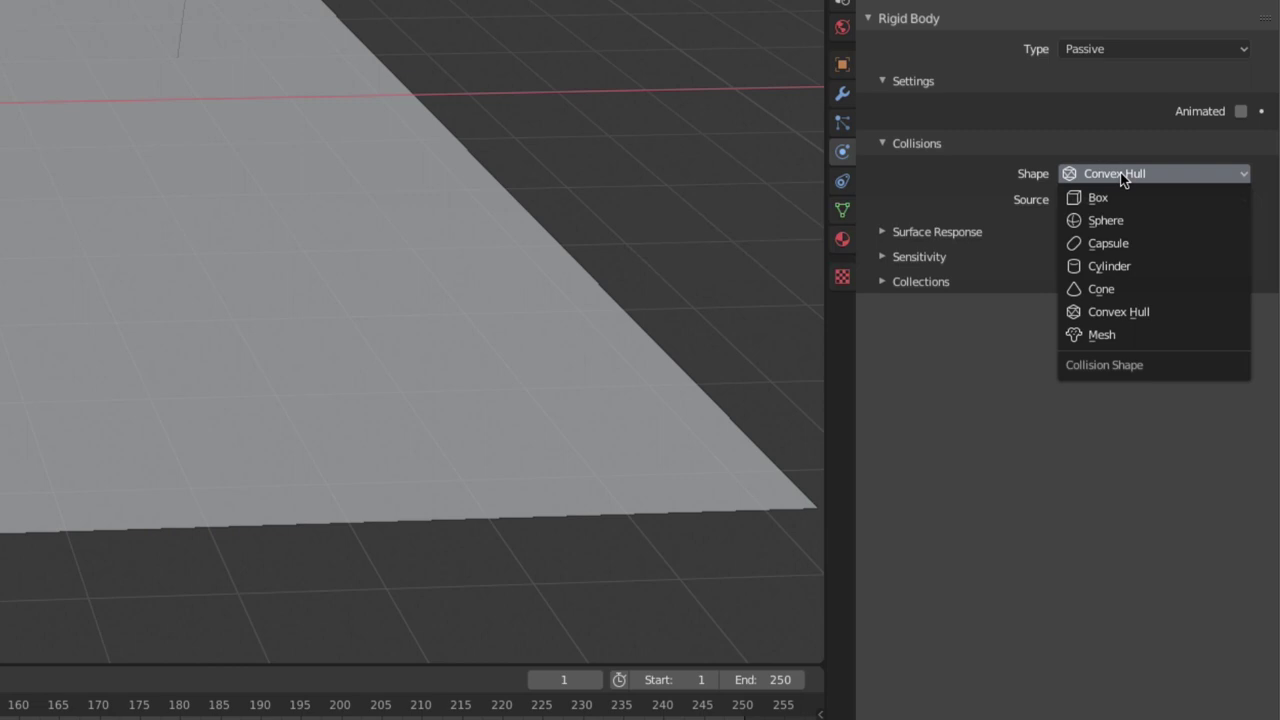
click(1112, 338)
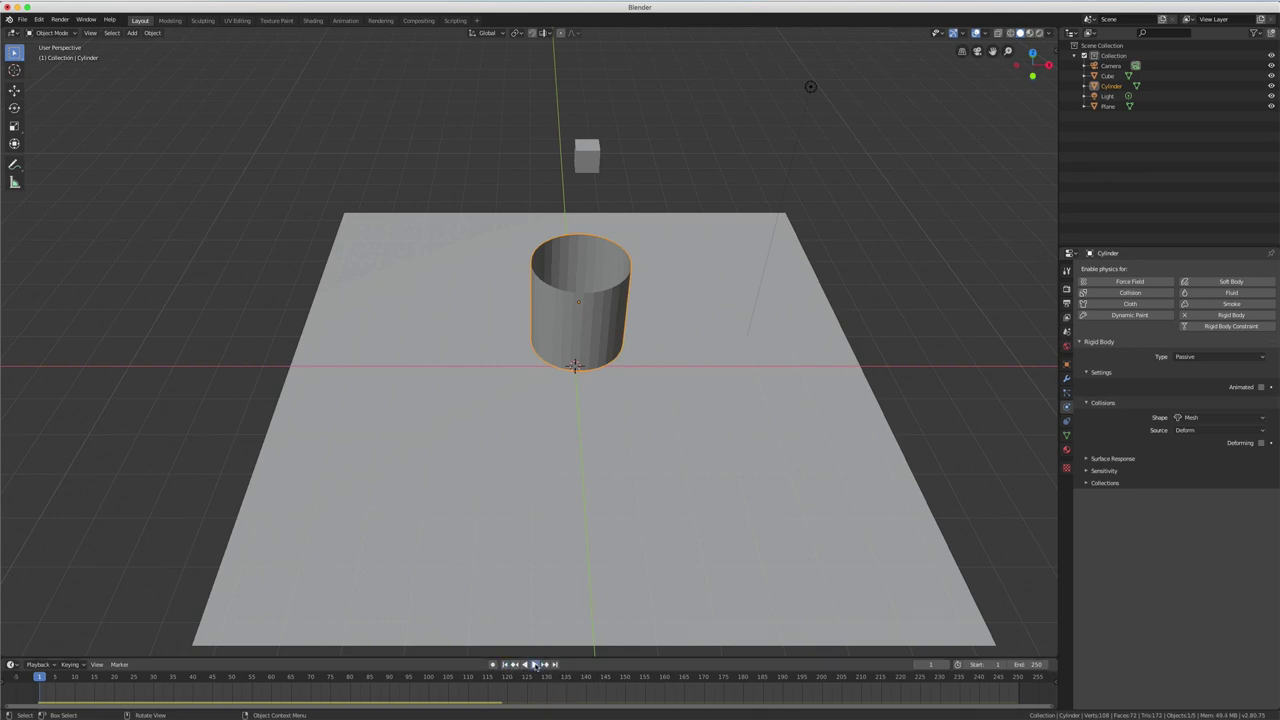
click(534, 664)
mouse_move(657, 466)
middle_down()
mouse_move(643, 510)
mouse_move(654, 452)
middle_up()
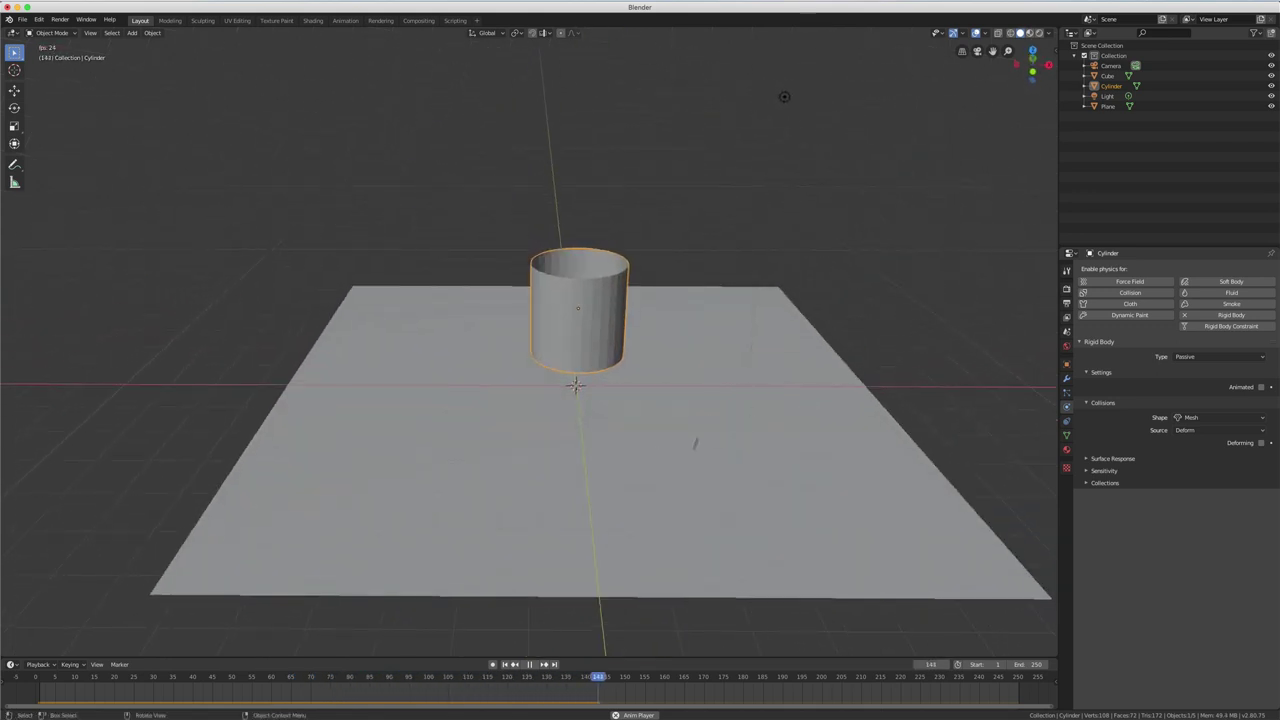
click(529, 664)
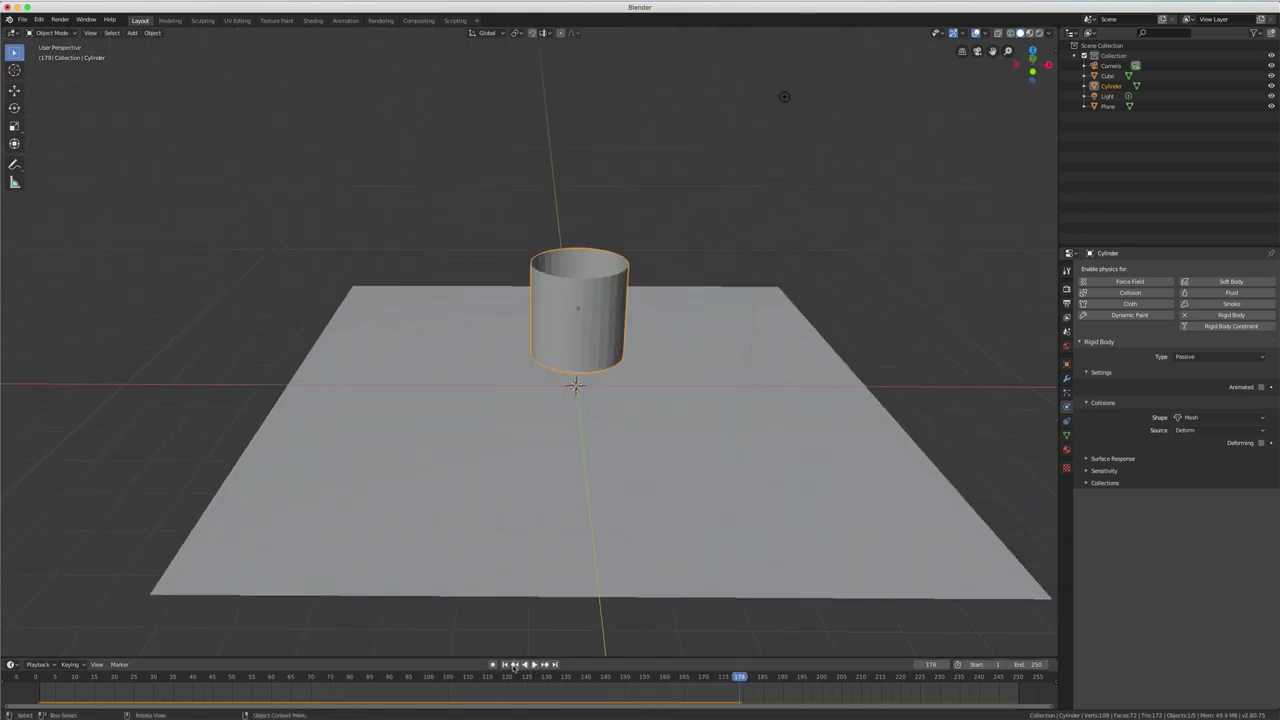
click(505, 664)
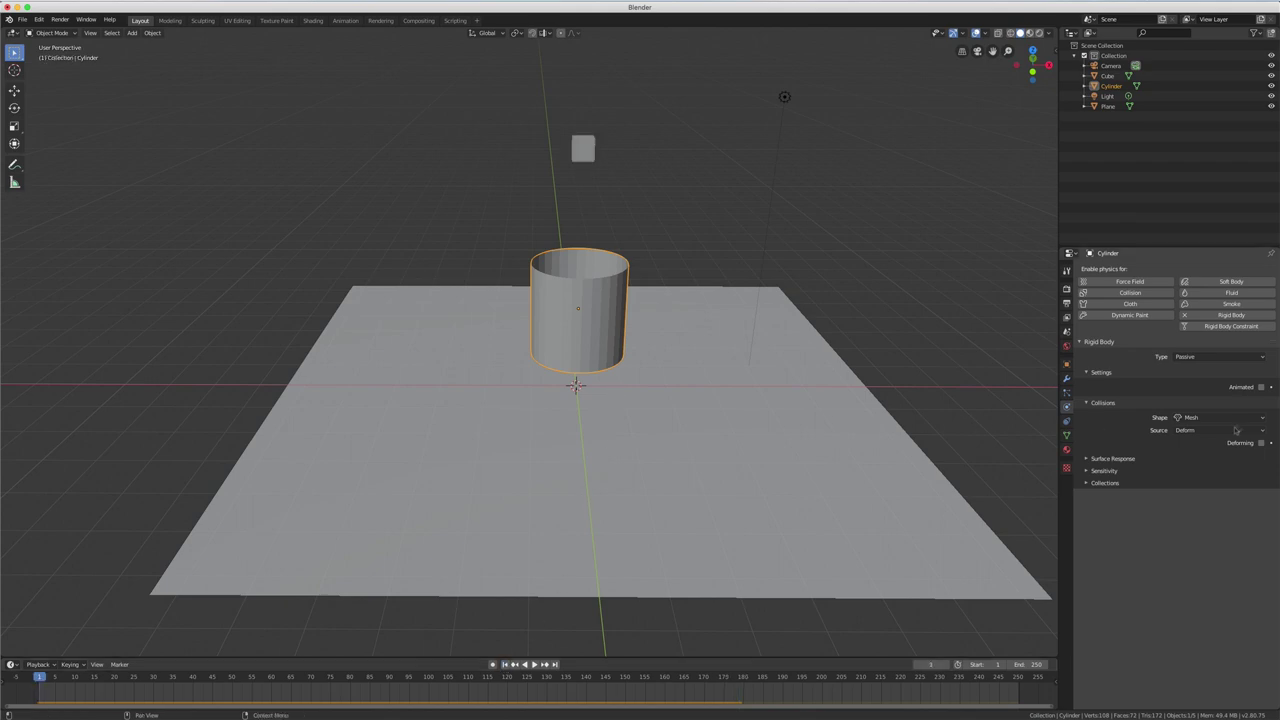
- Keep the Mesh collision shape and expand Surface Response showing friction 0.500 and bounciness 0.000
click(1201, 419)
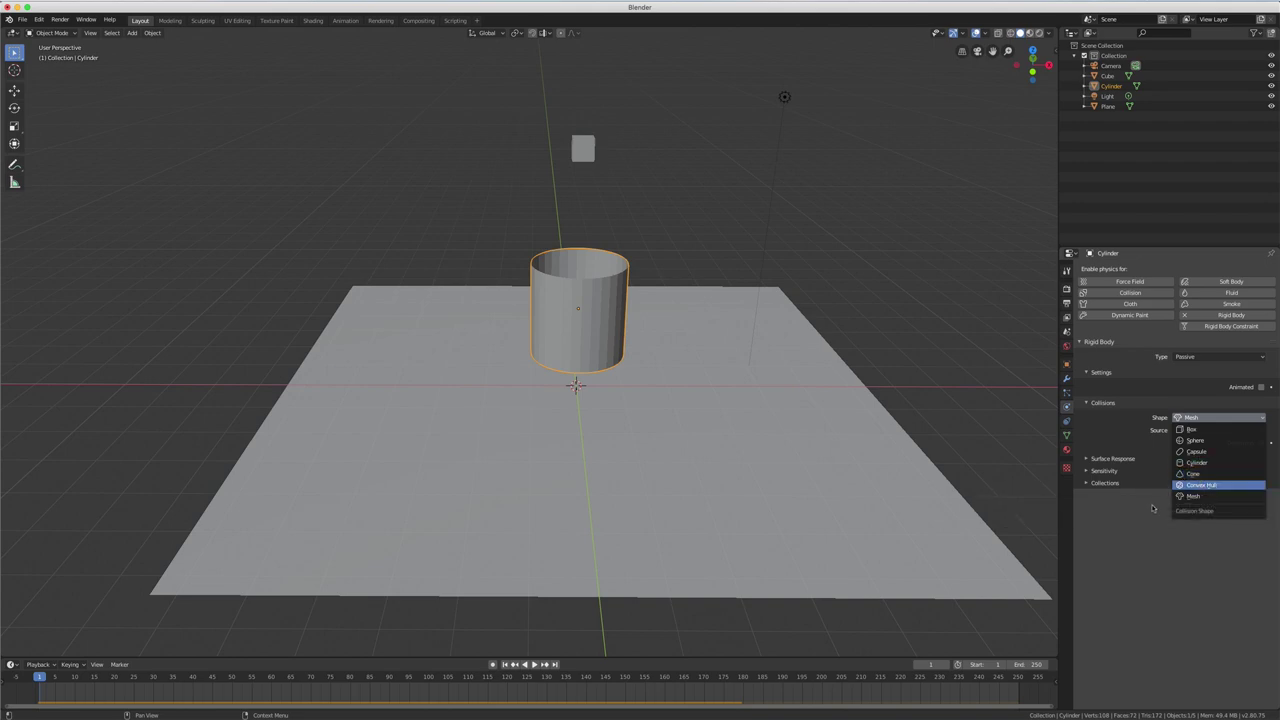
click(1193, 495)
click(1194, 419)
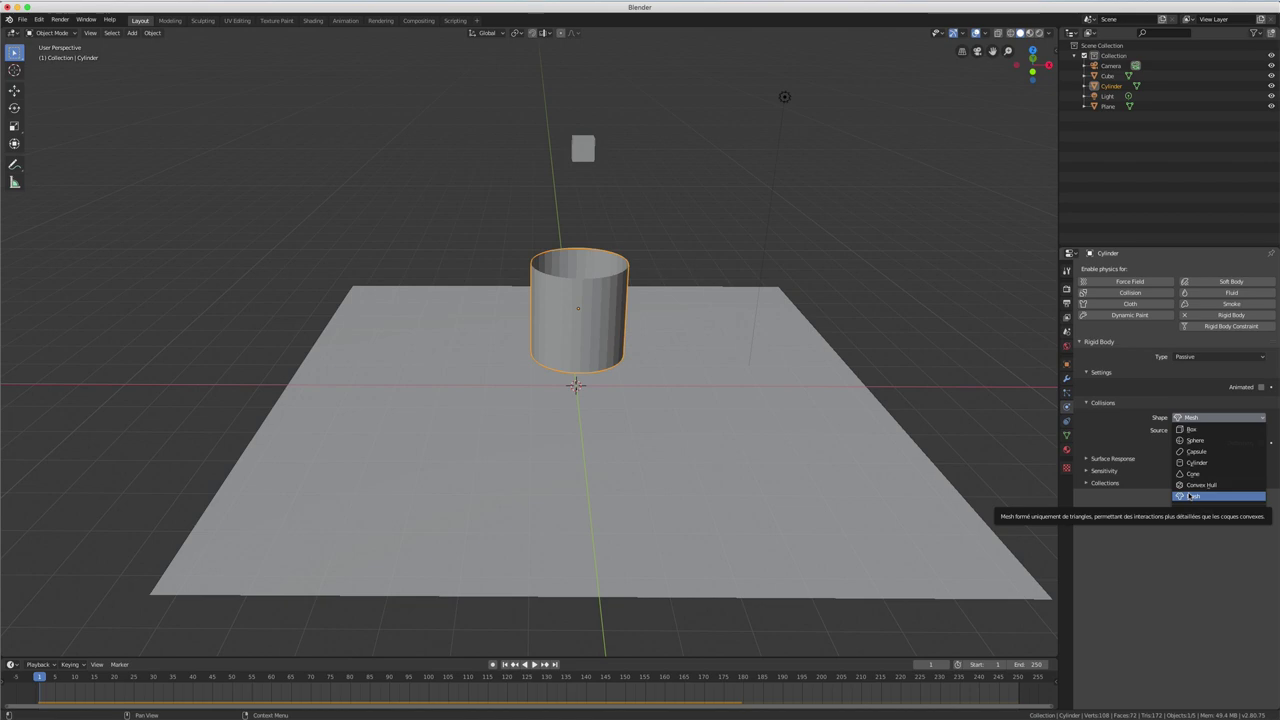
click(1190, 496)
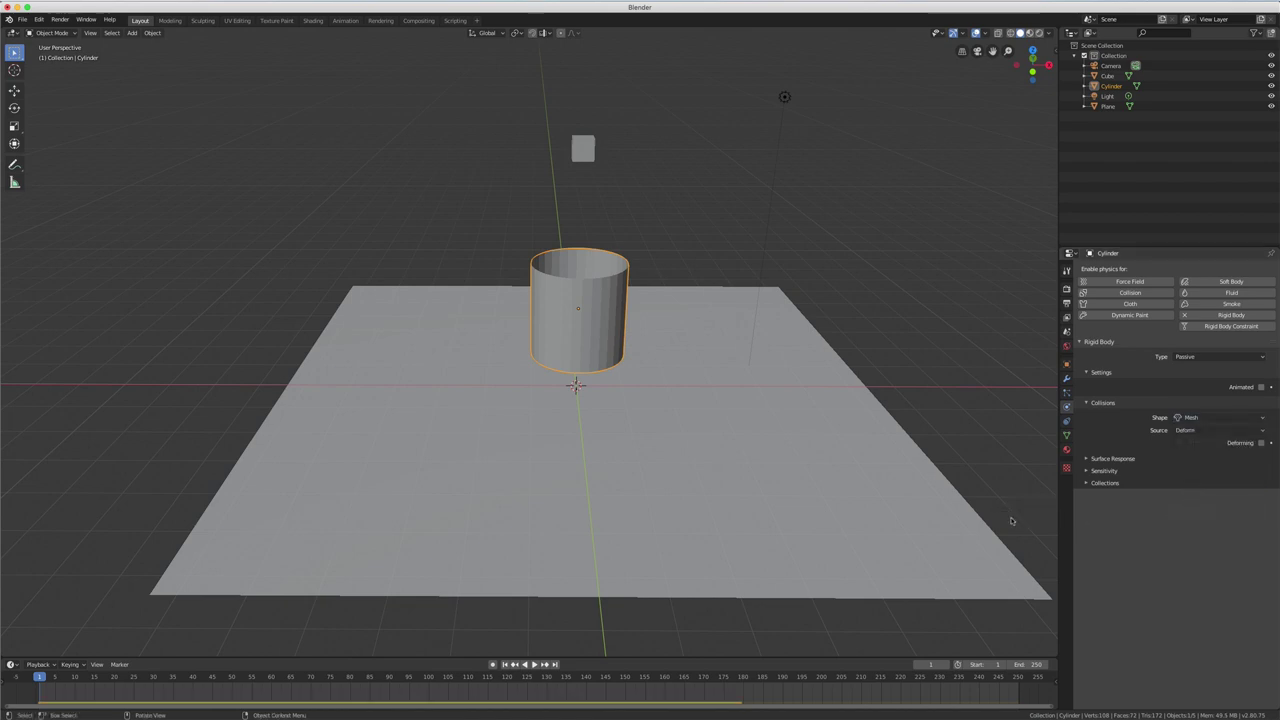
click(1088, 459)
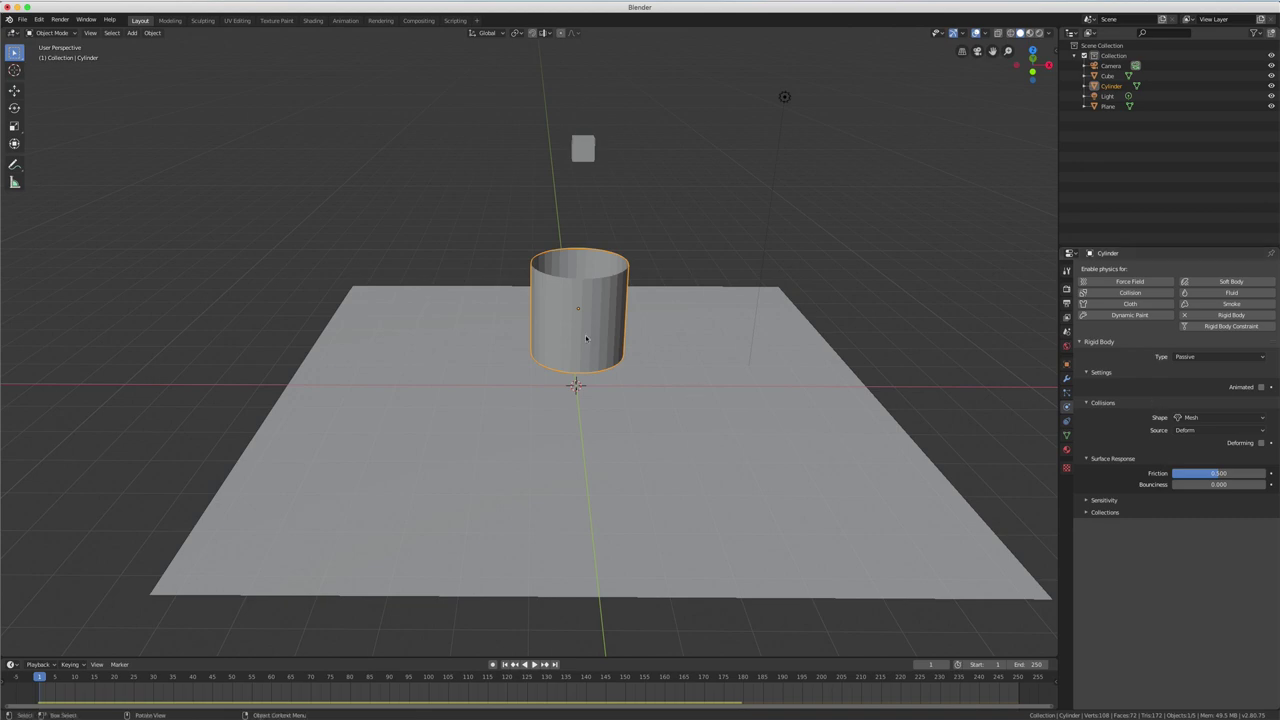
- Move the cylinder far to the left along the X axis
key(g)
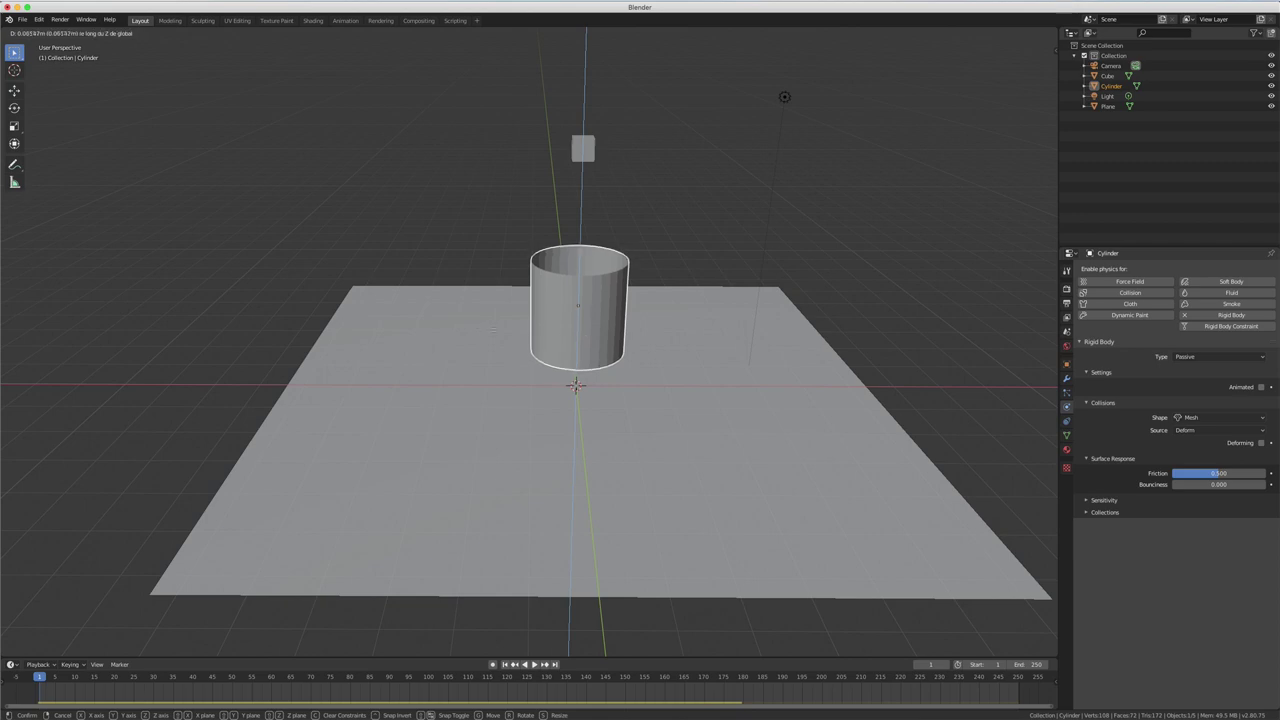
key(x)
drag(421, 327, 30, 327)
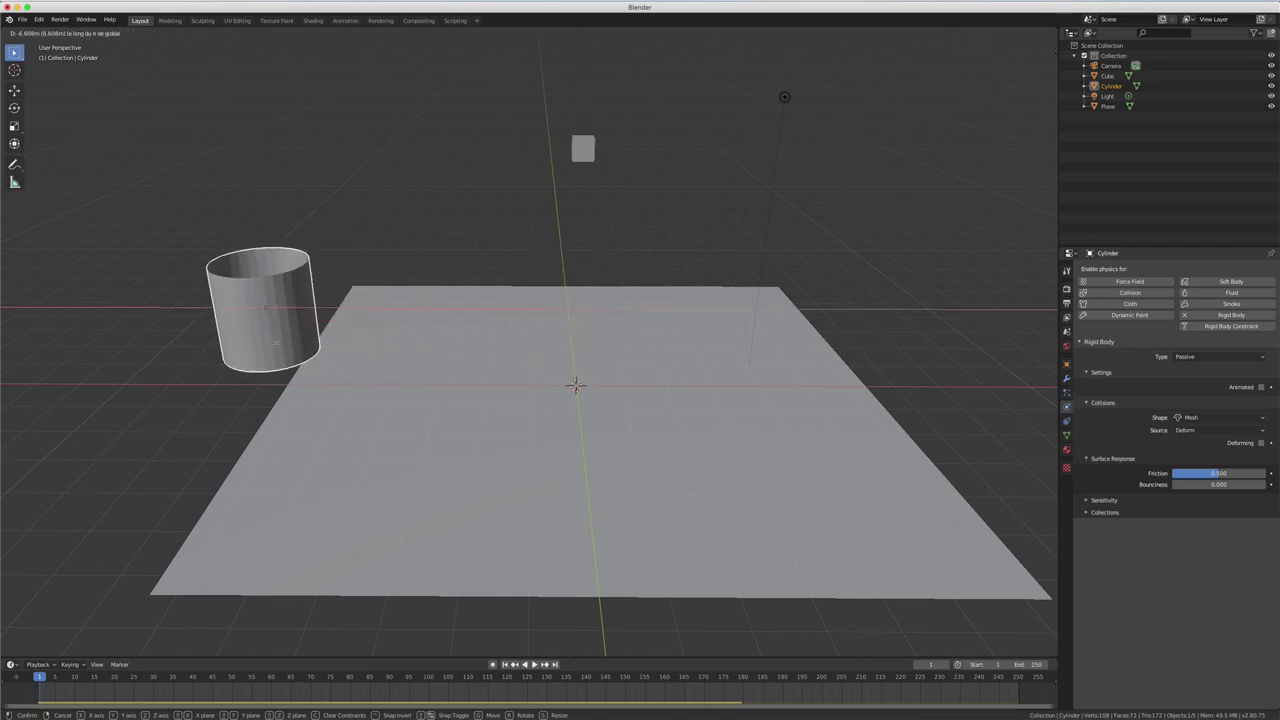
click(30, 327)
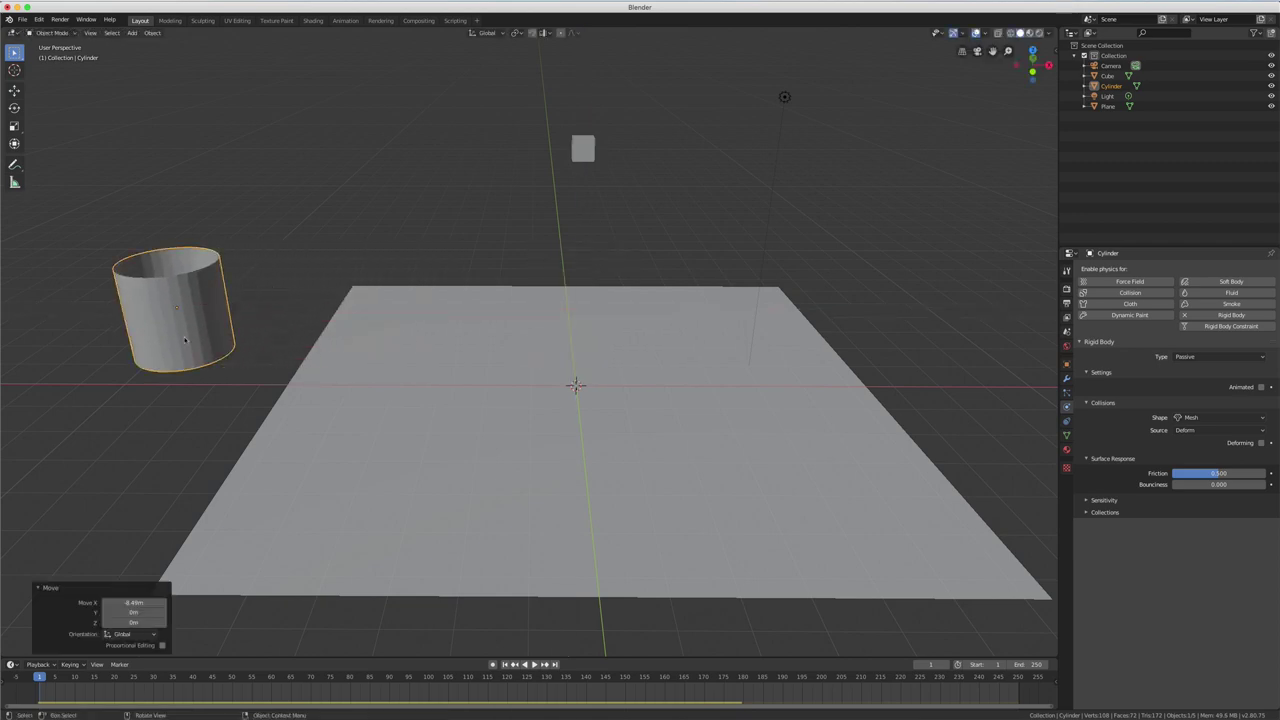
- Play the simulation, stop at frame 102, and select the cube resting on the plane
click(534, 664)
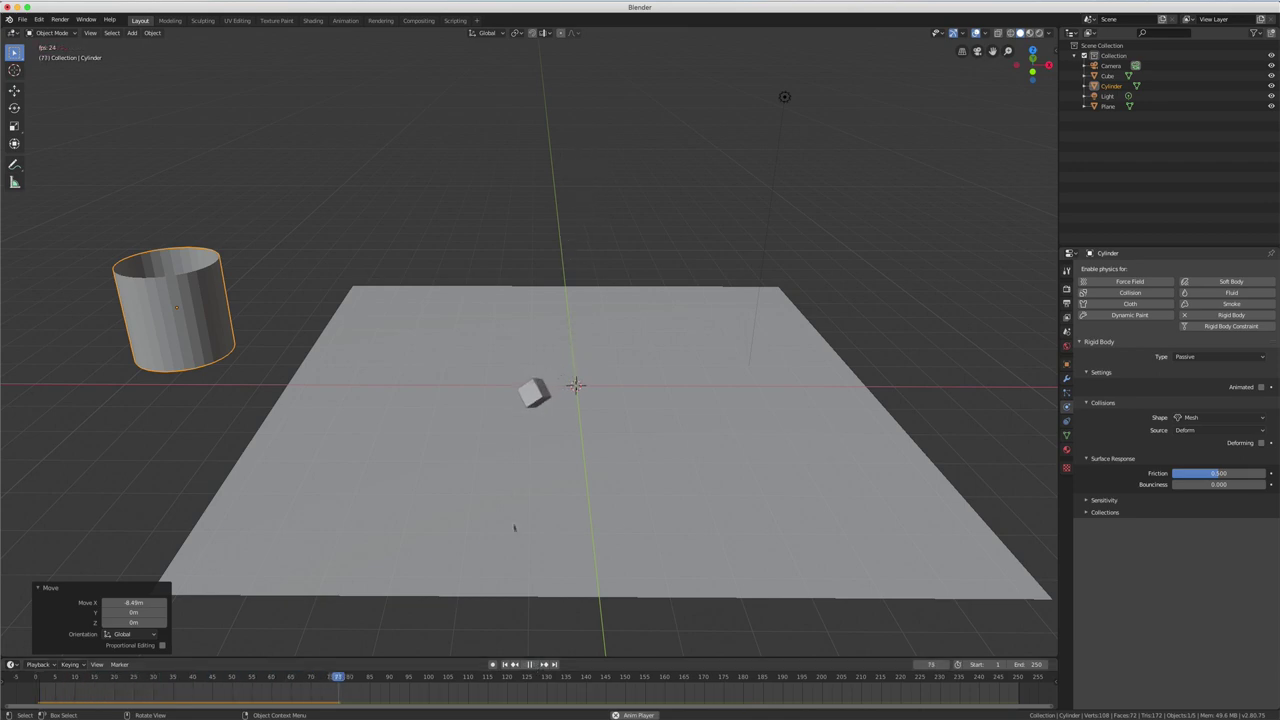
click(530, 664)
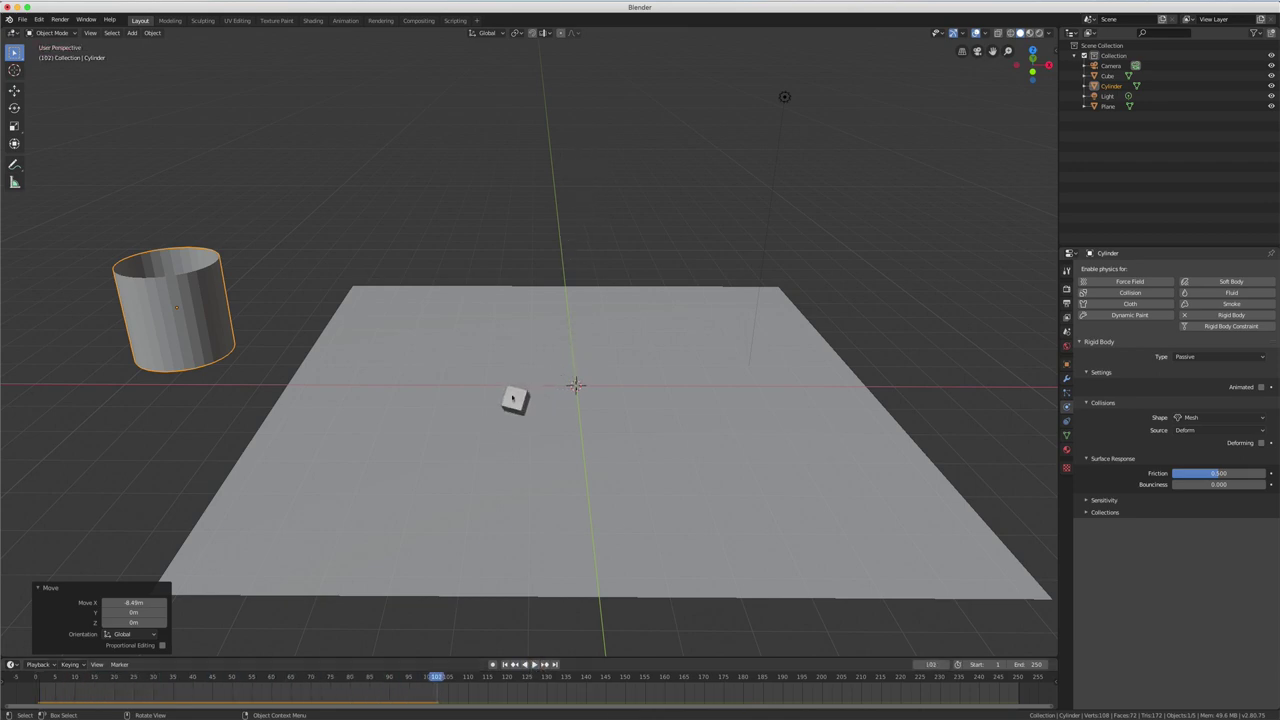
click(512, 397)
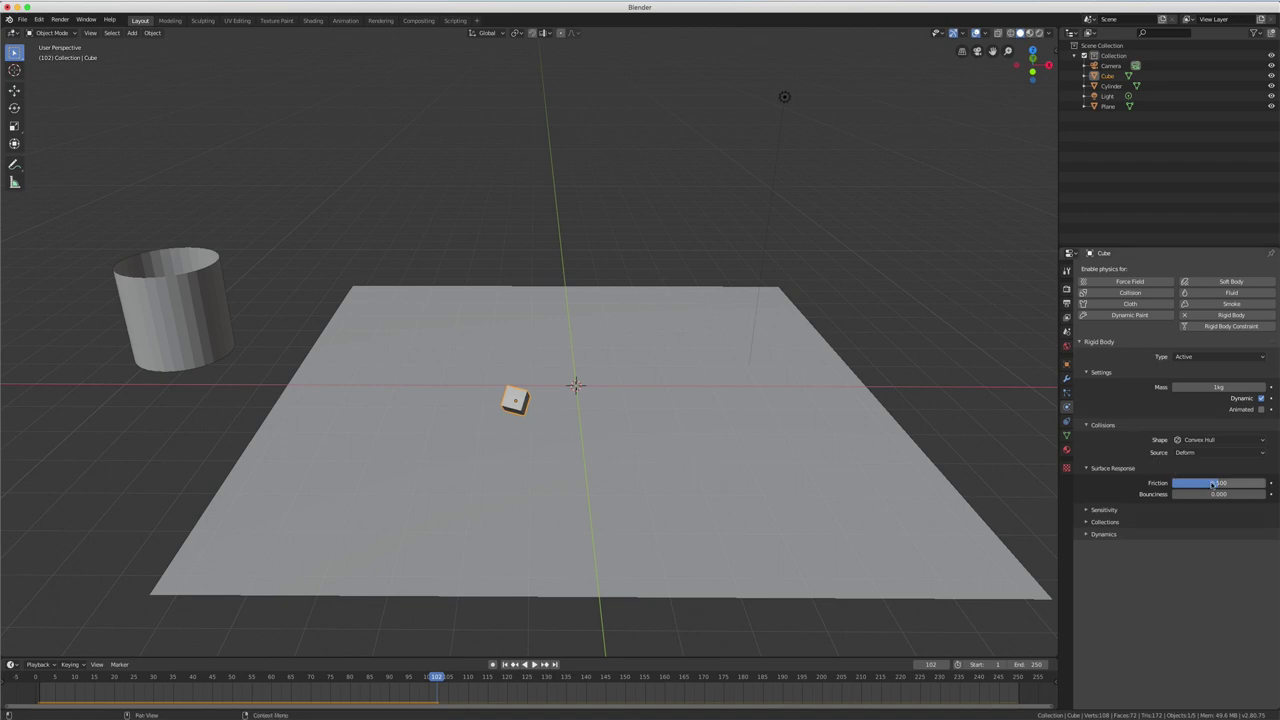
mouse_move(1216, 483)
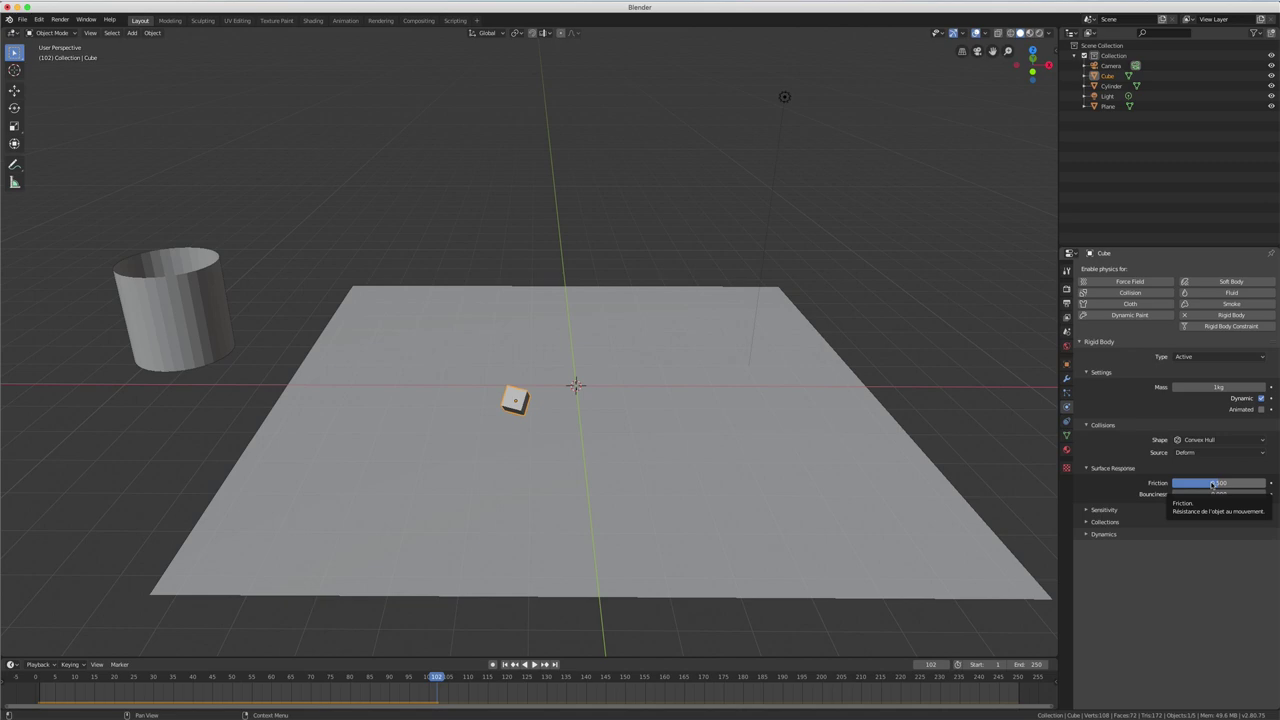
- Rewind to frame 1, set the cube's bounciness to 0.407, and expand the Sensitivity settings
key(shift+Left)
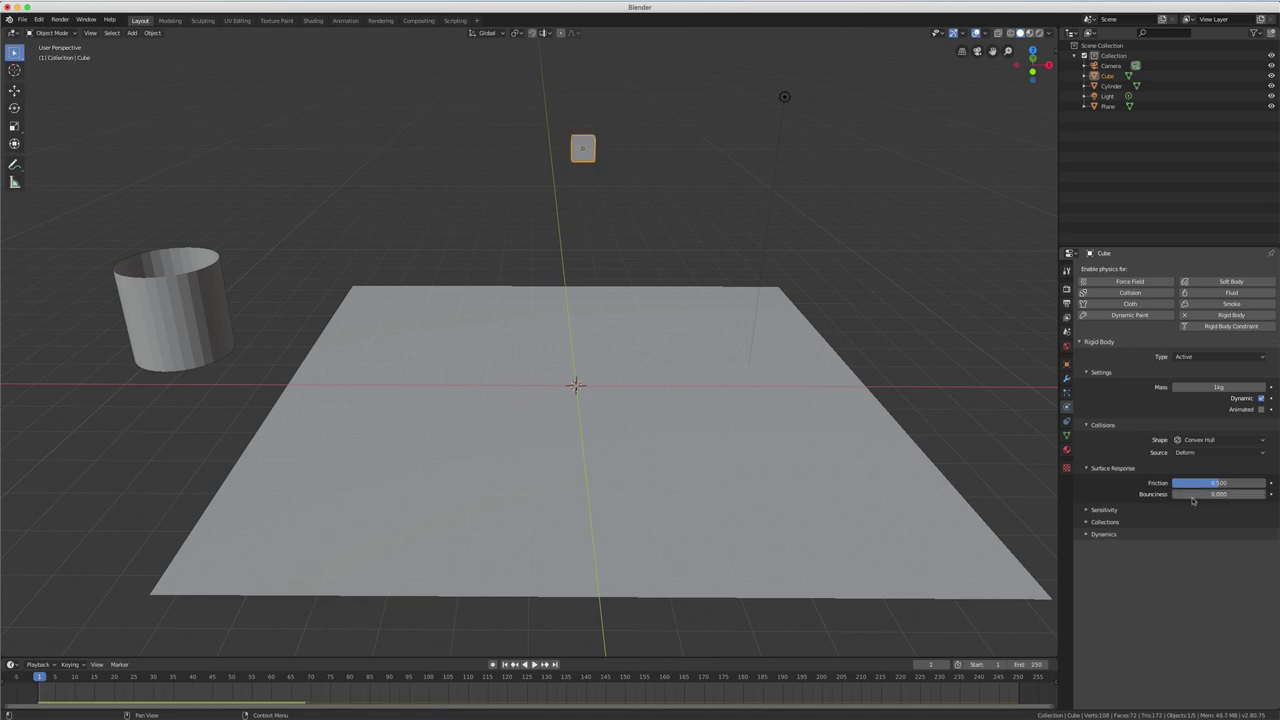
drag(1200, 494, 1210, 494)
click(1092, 511)
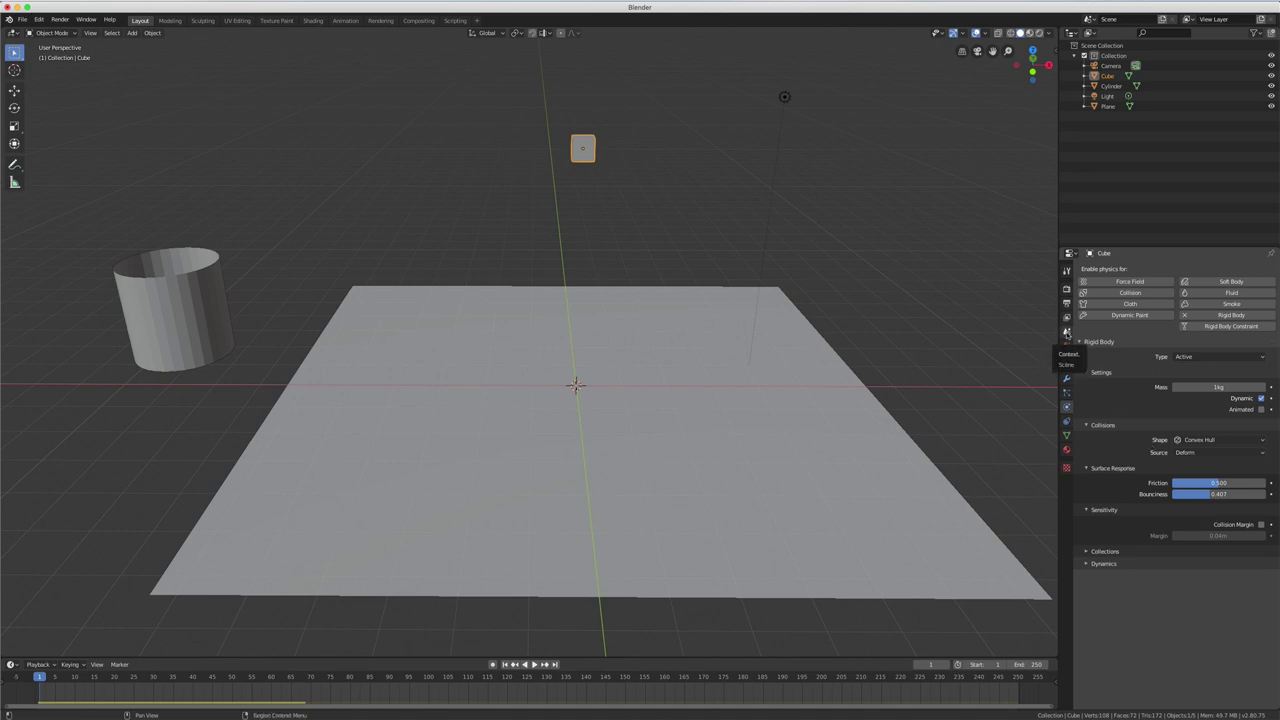
click(1066, 333)
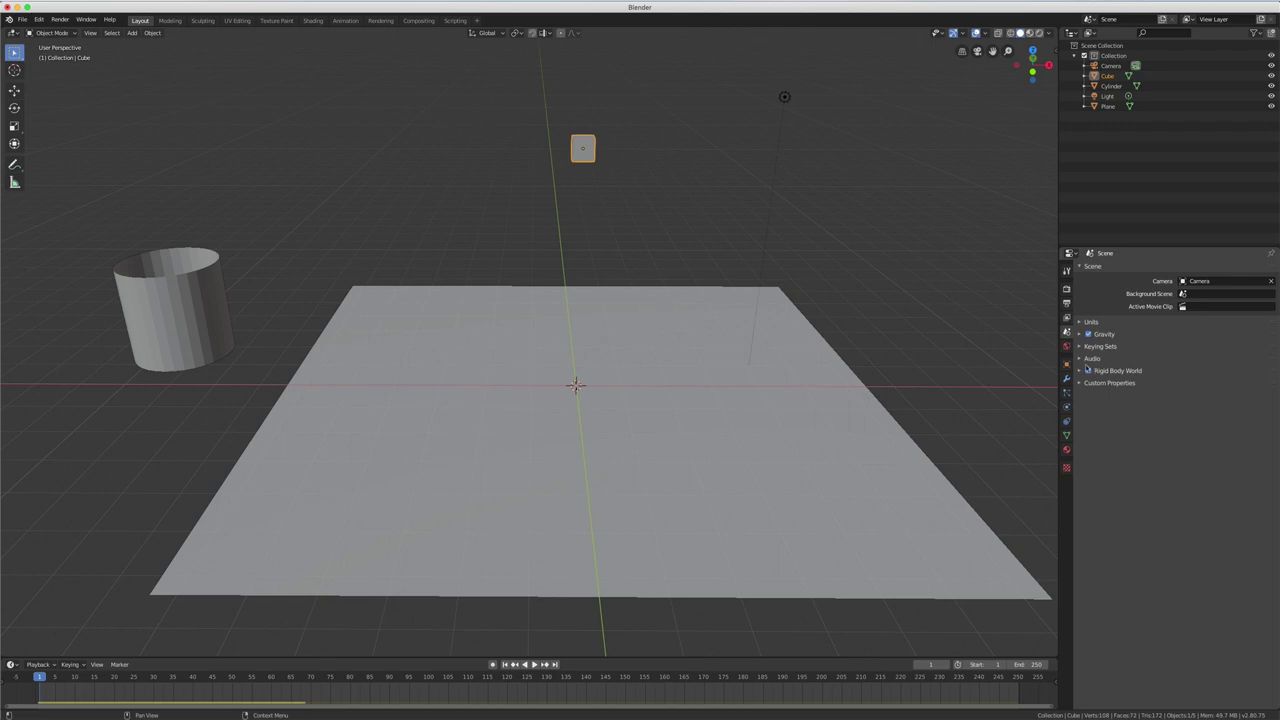
- Enable Separate Units and set the scene's mass unit to Grams, then return to Physics
click(1080, 322)
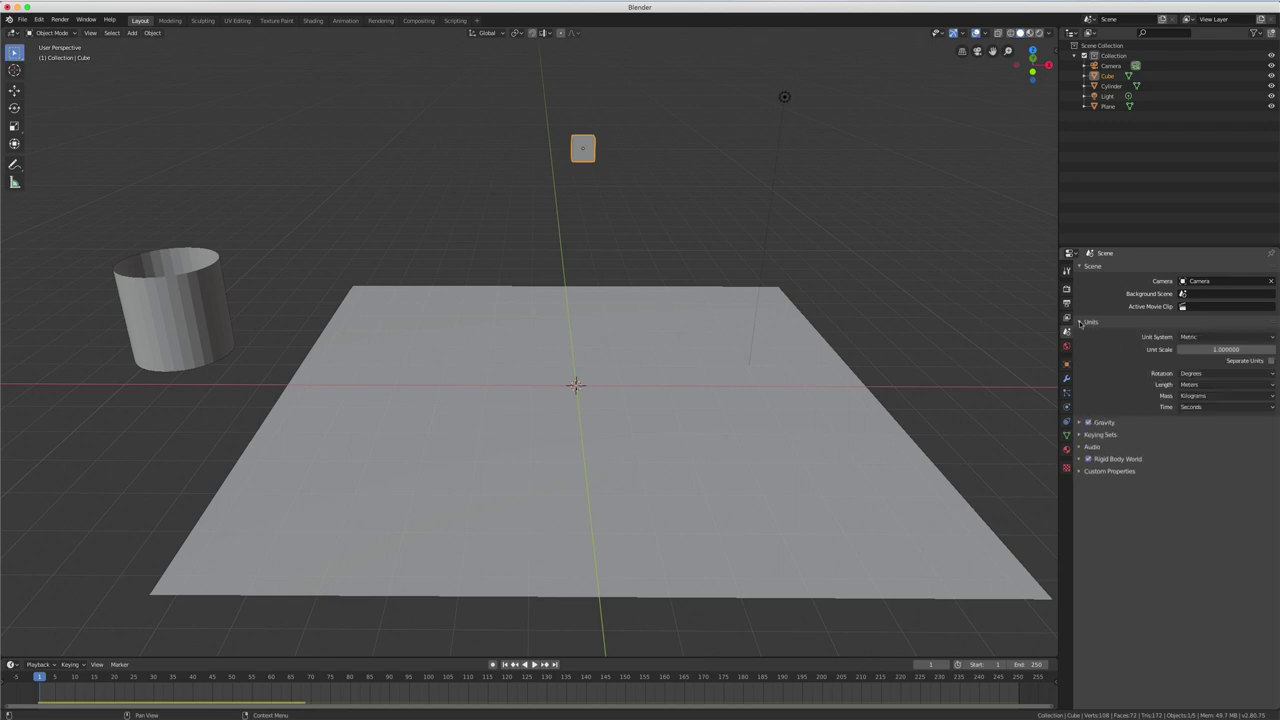
click(1271, 362)
click(1273, 385)
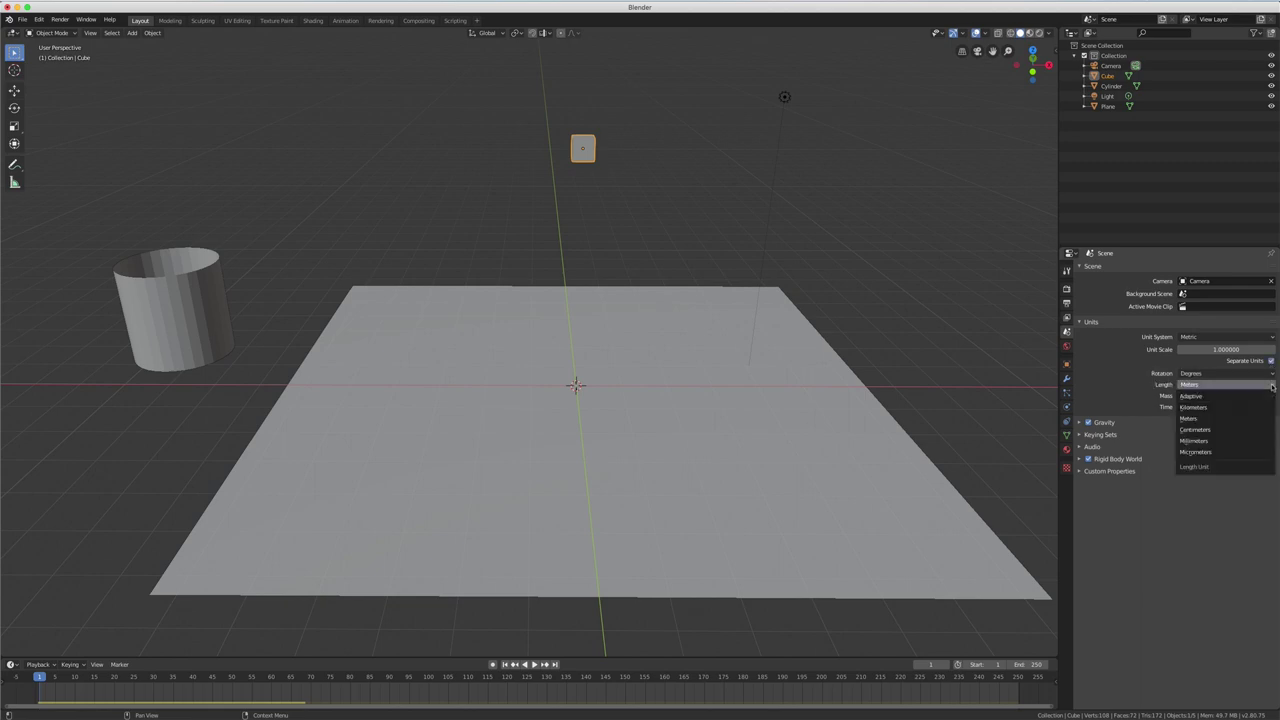
click(1236, 398)
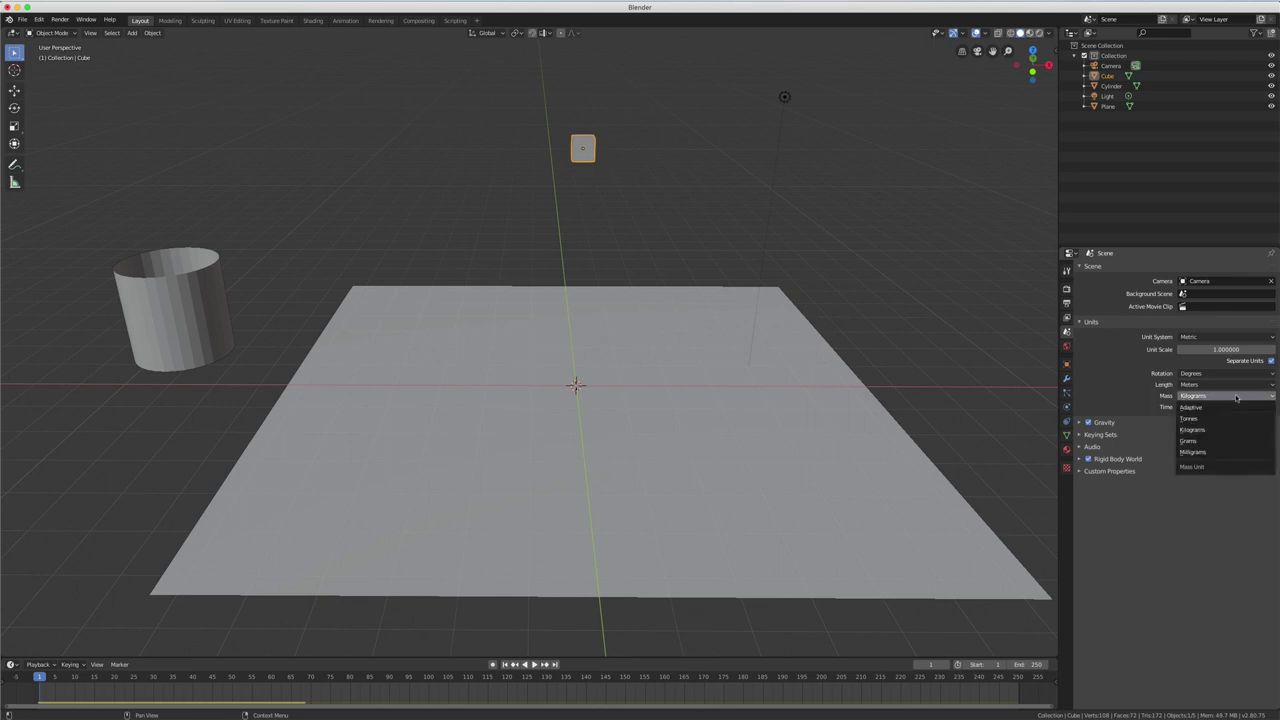
click(1192, 441)
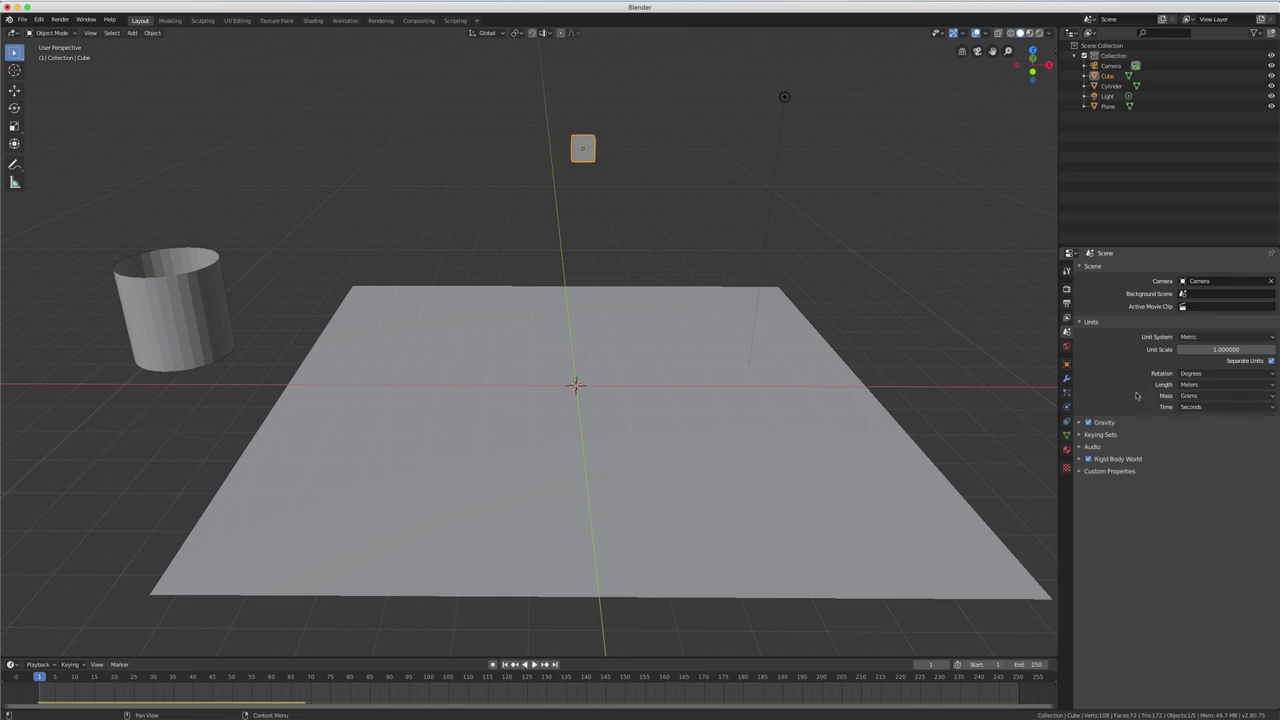
click(1067, 406)
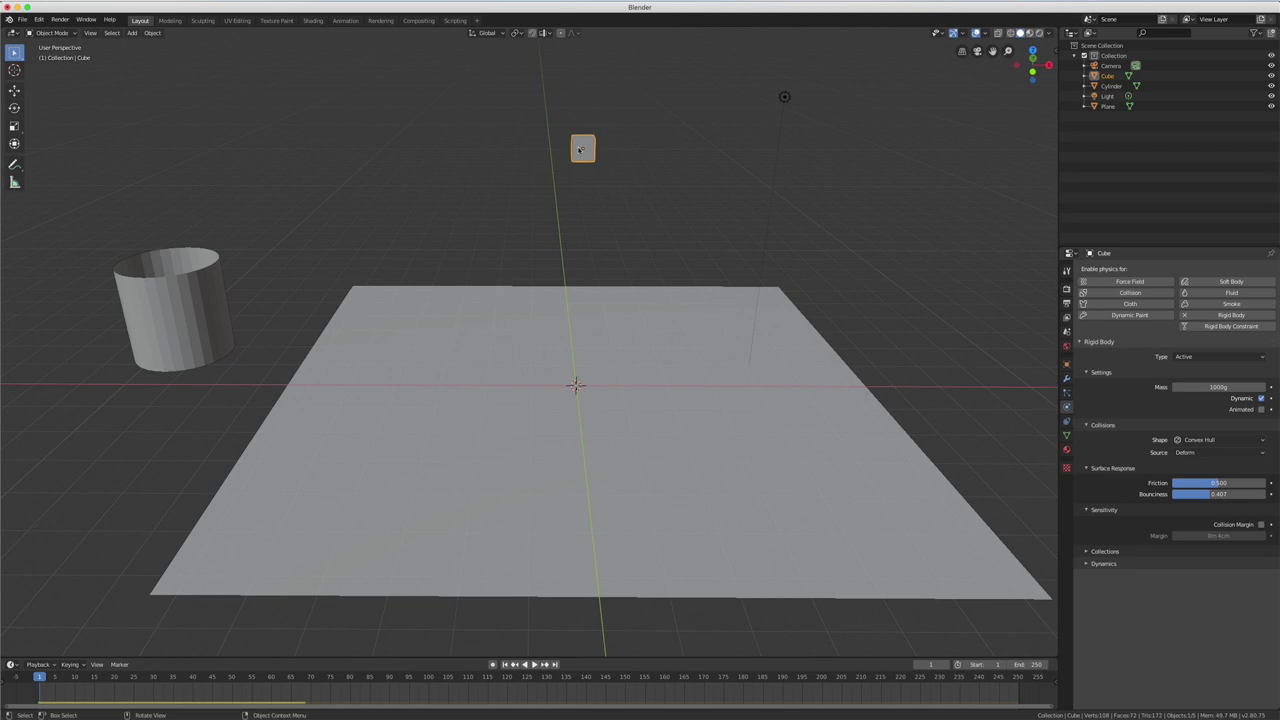
- Duplicate the cube along X into a row of three more cubes
key(shift)
key(shift+d)
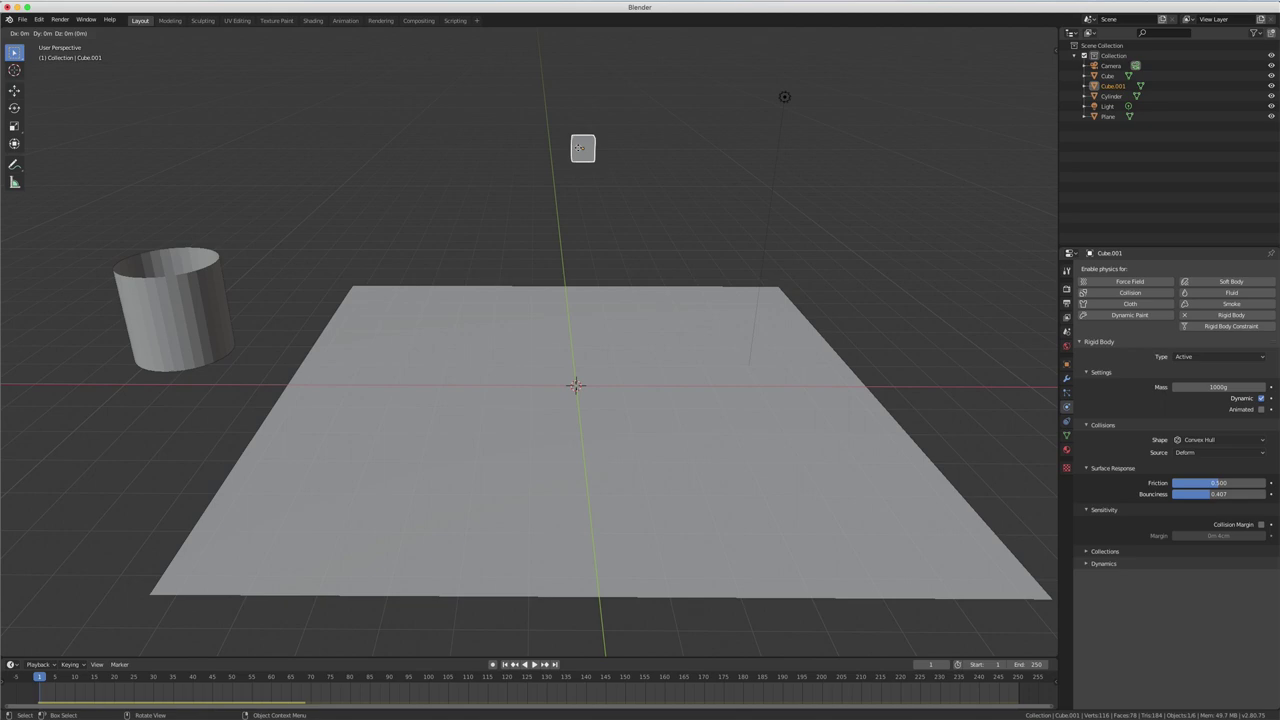
key(x)
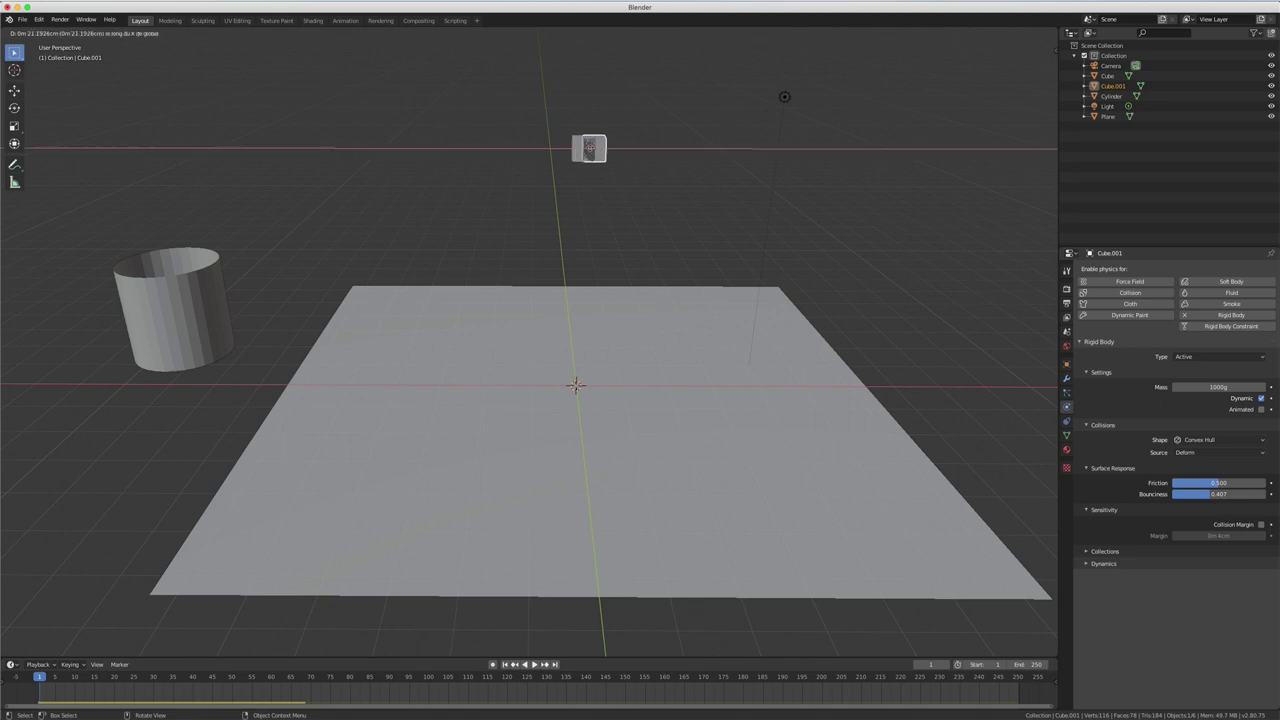
click(609, 150)
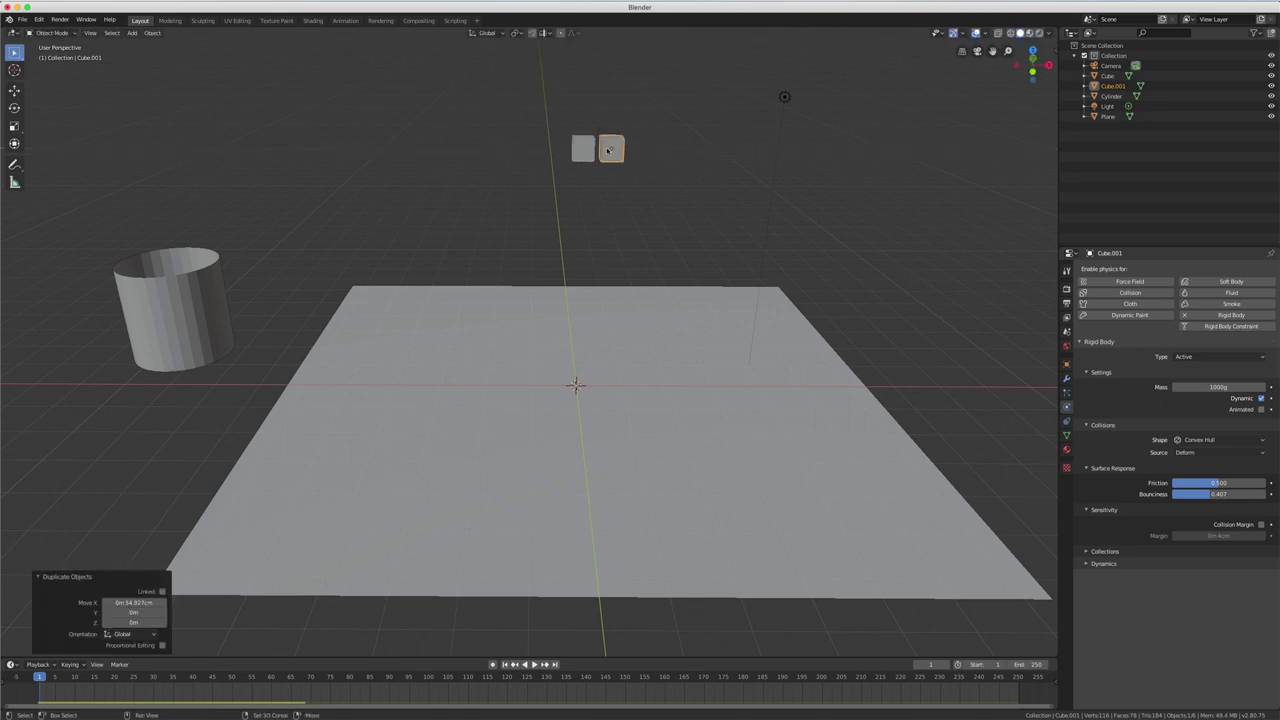
key(shift+r)
key(shift+r)
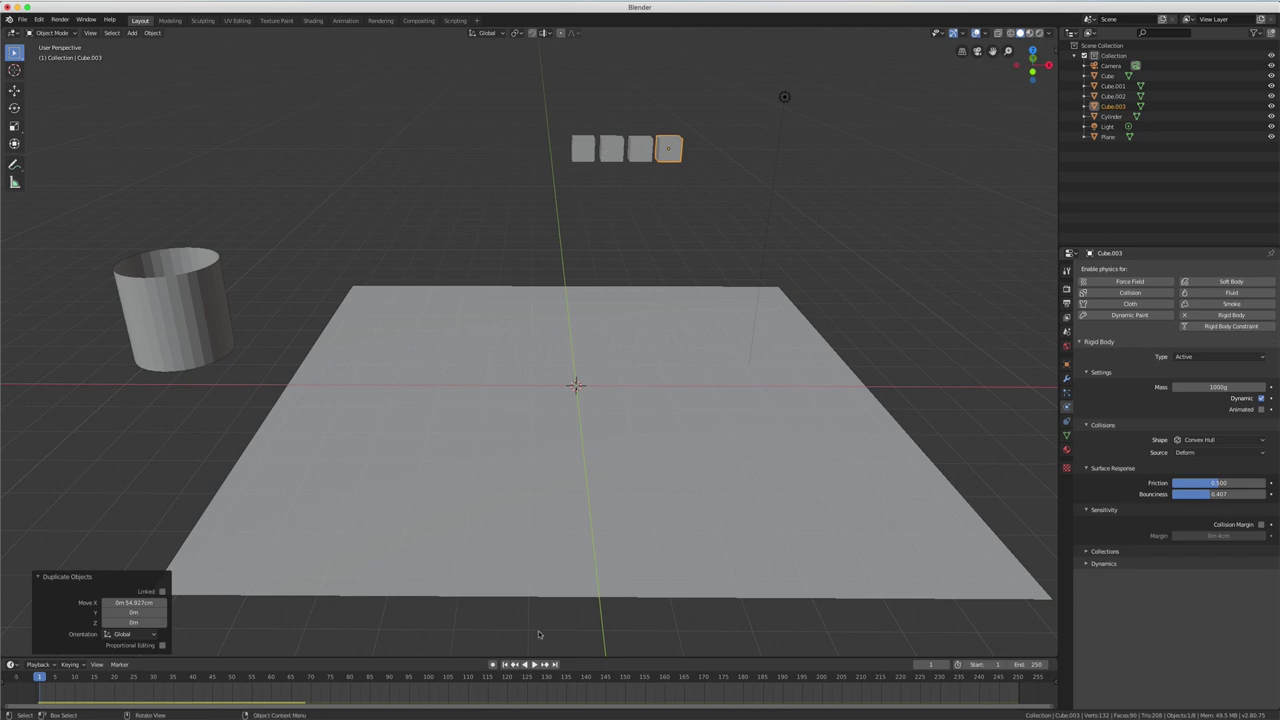
- Test-run the cubes' fall, then stop and rewind to the first frame
click(534, 664)
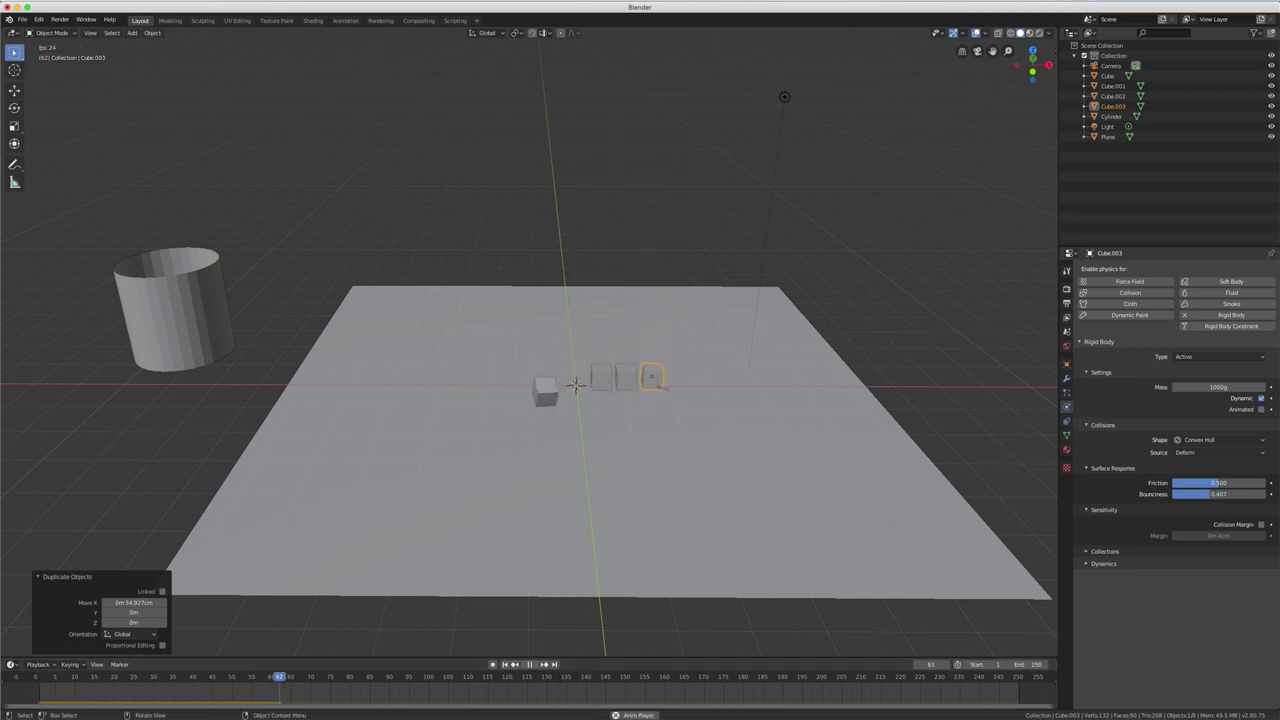
key(space)
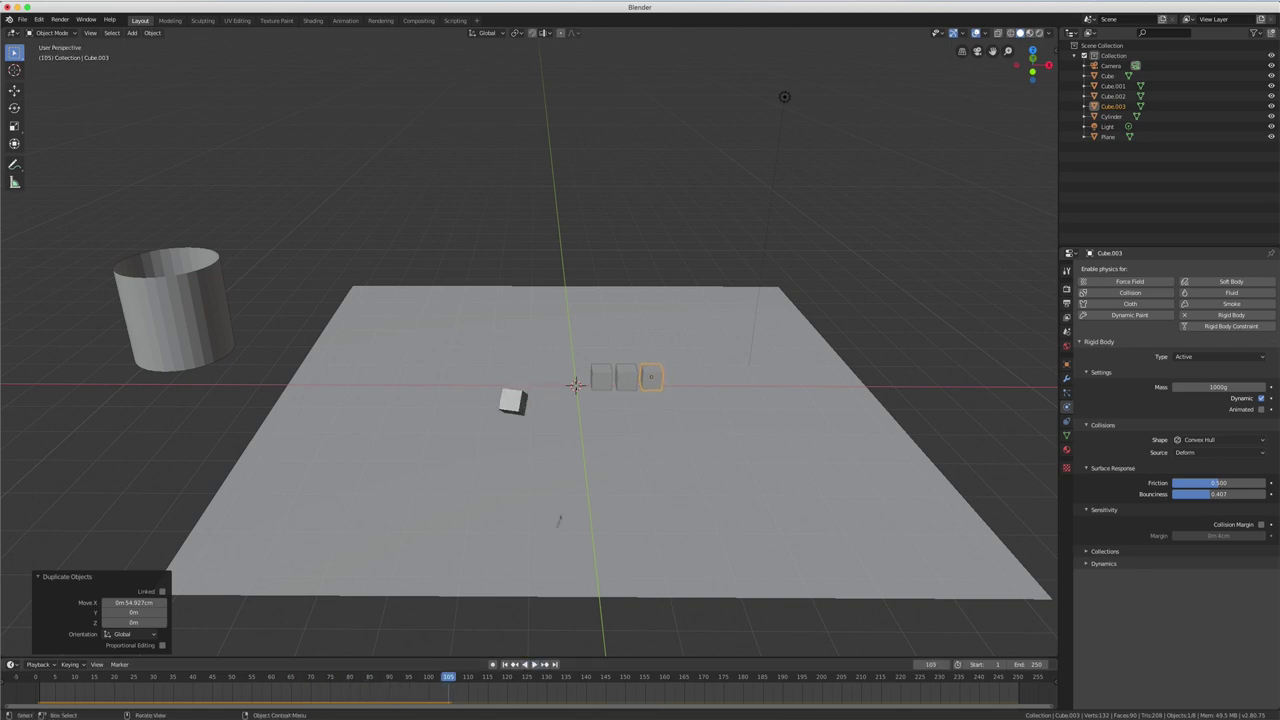
key(shift+Left)
- Shrink Cube.001 and scale Cube.002 up to 1.997
click(611, 148)
key(s)
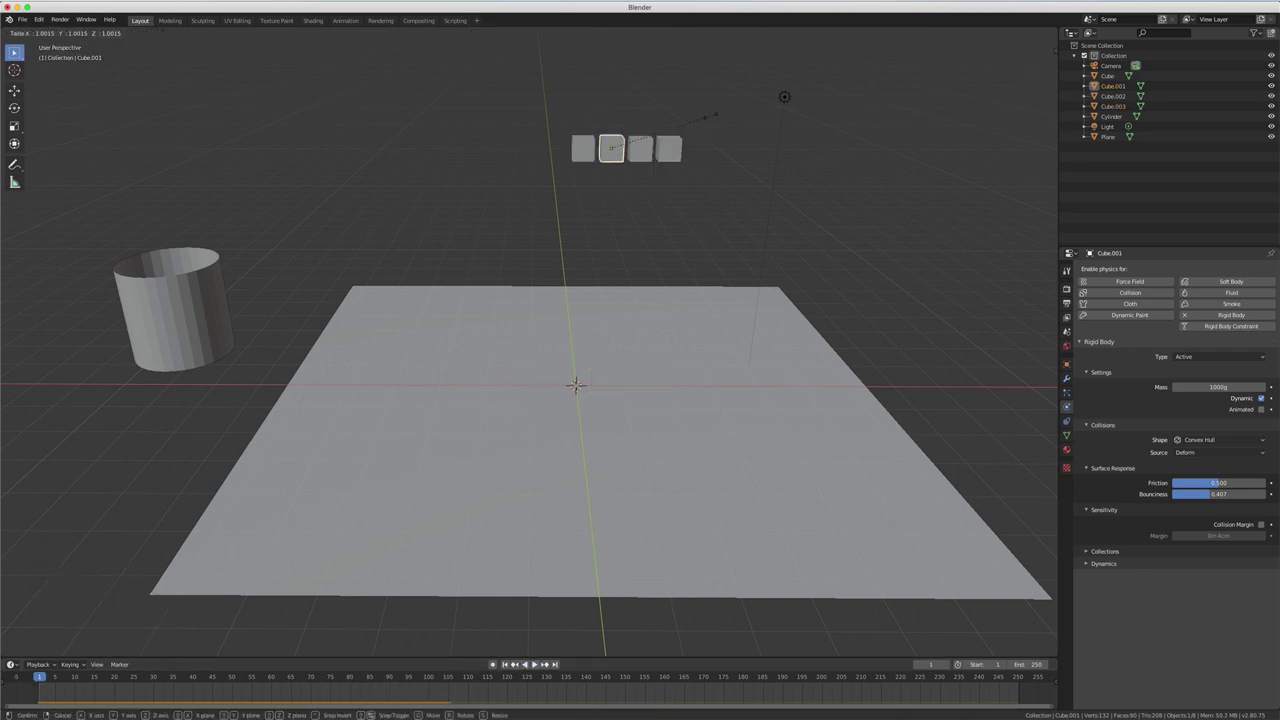
key(Return)
click(648, 150)
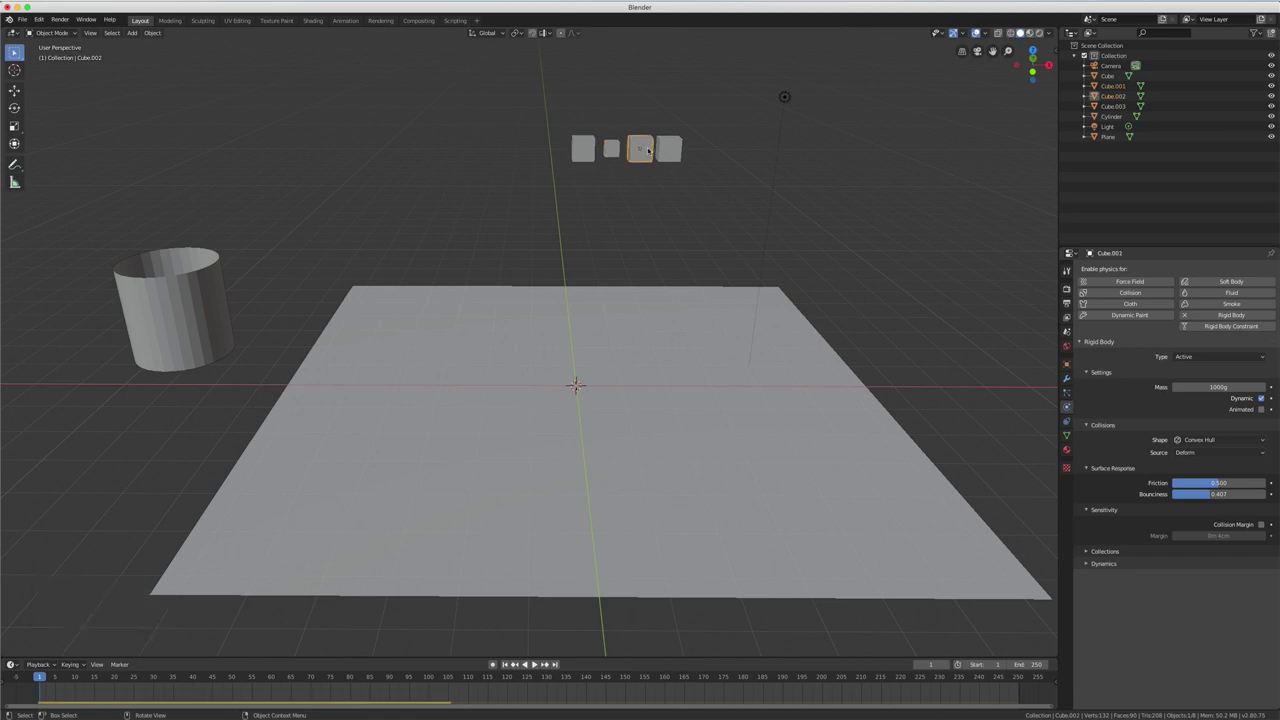
key(s)
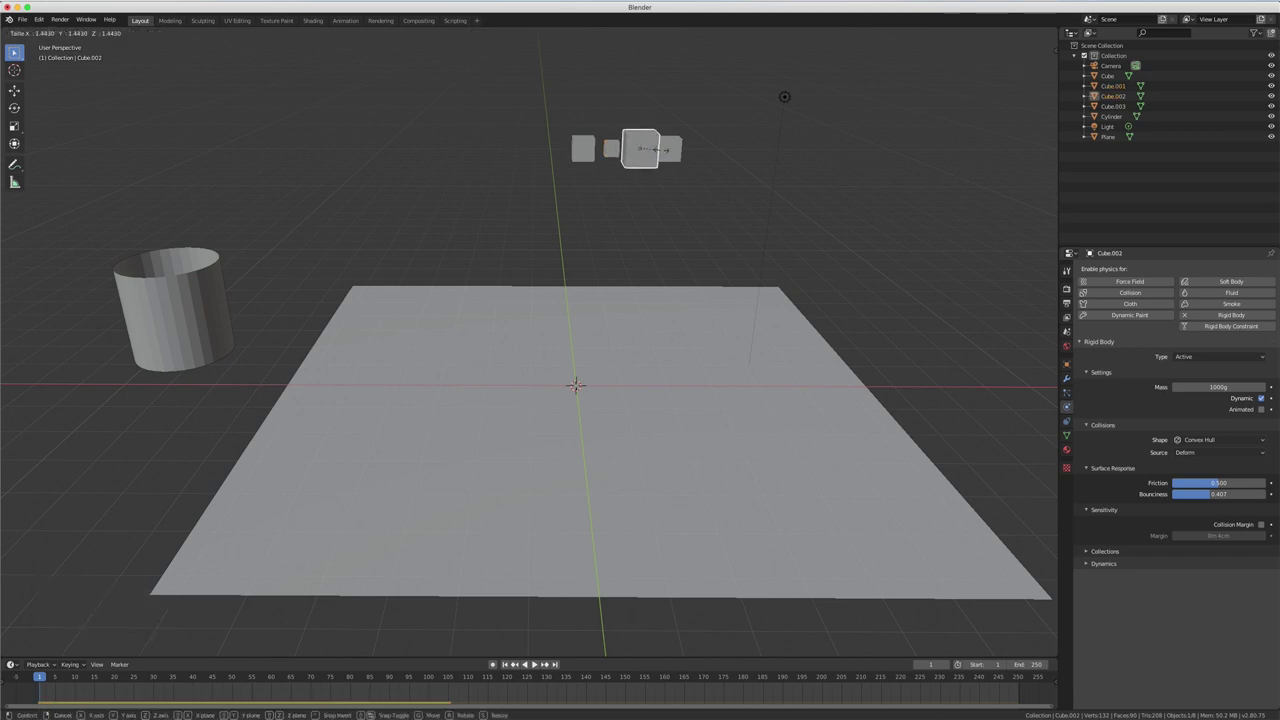
key(Return)
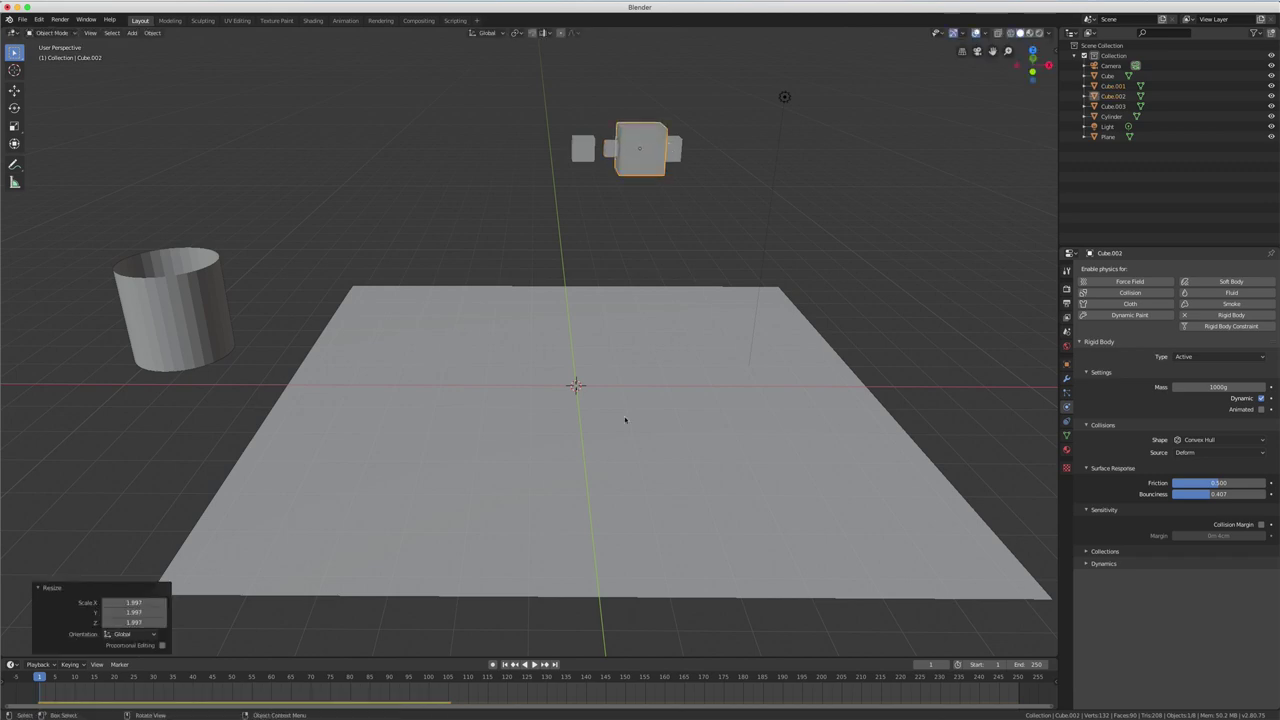
- Play until the cubes land, expand the Collections and Dynamics subpanels, and rewind to frame 1
click(533, 664)
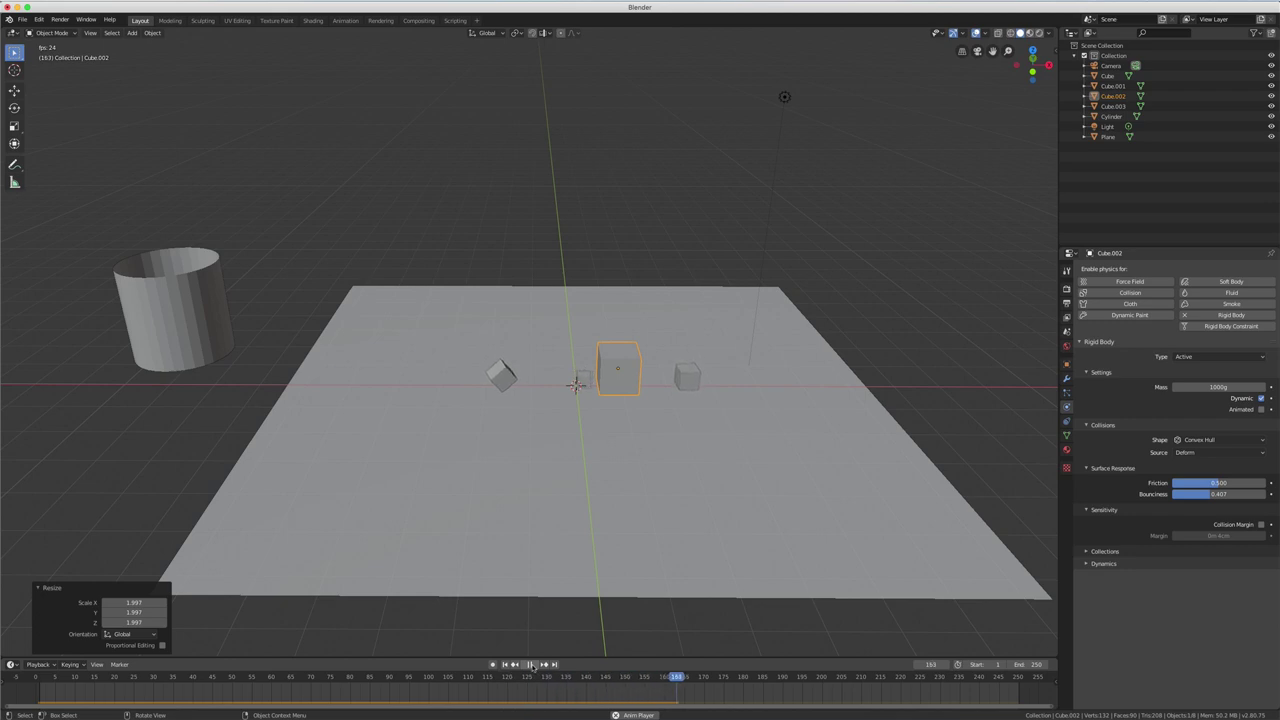
click(532, 665)
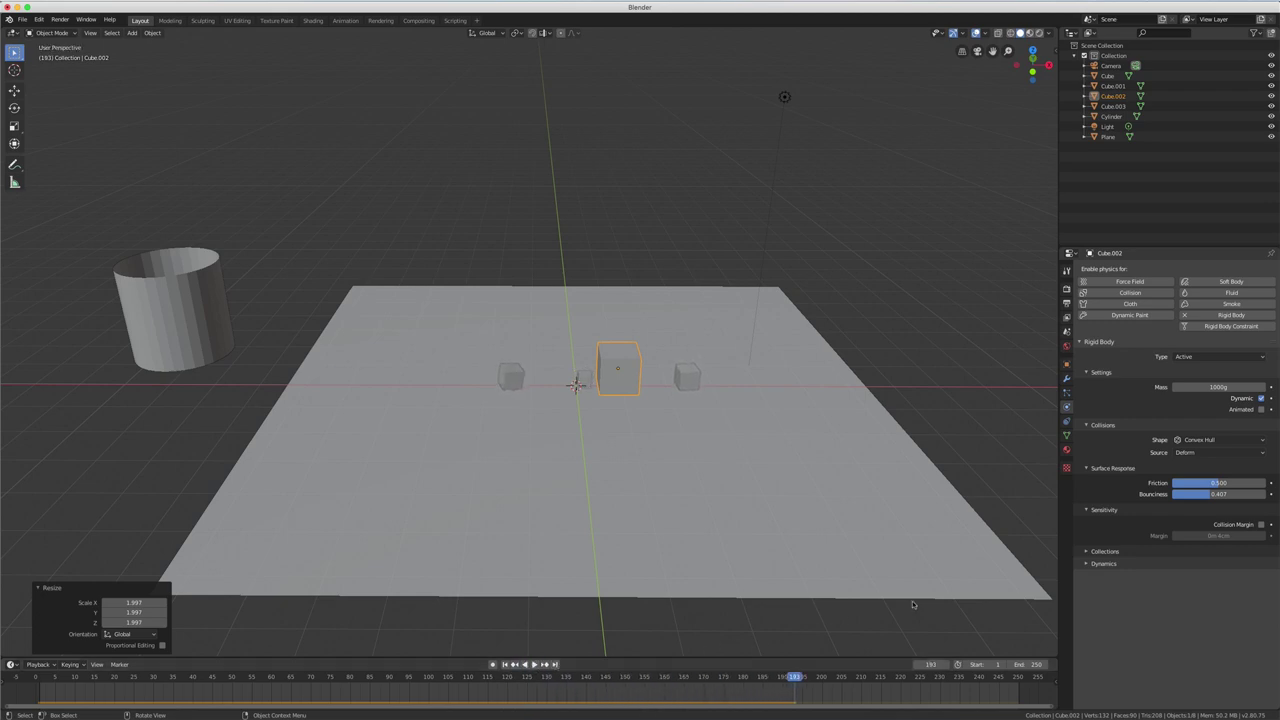
click(1131, 552)
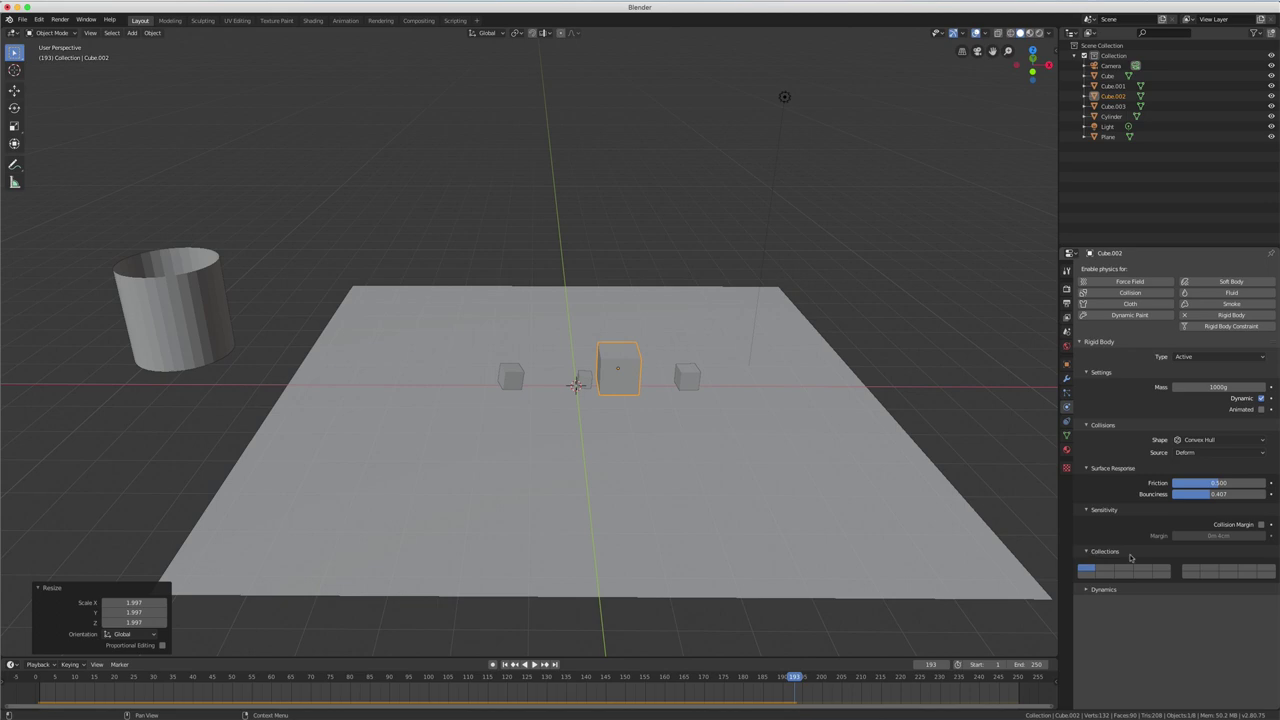
click(1088, 591)
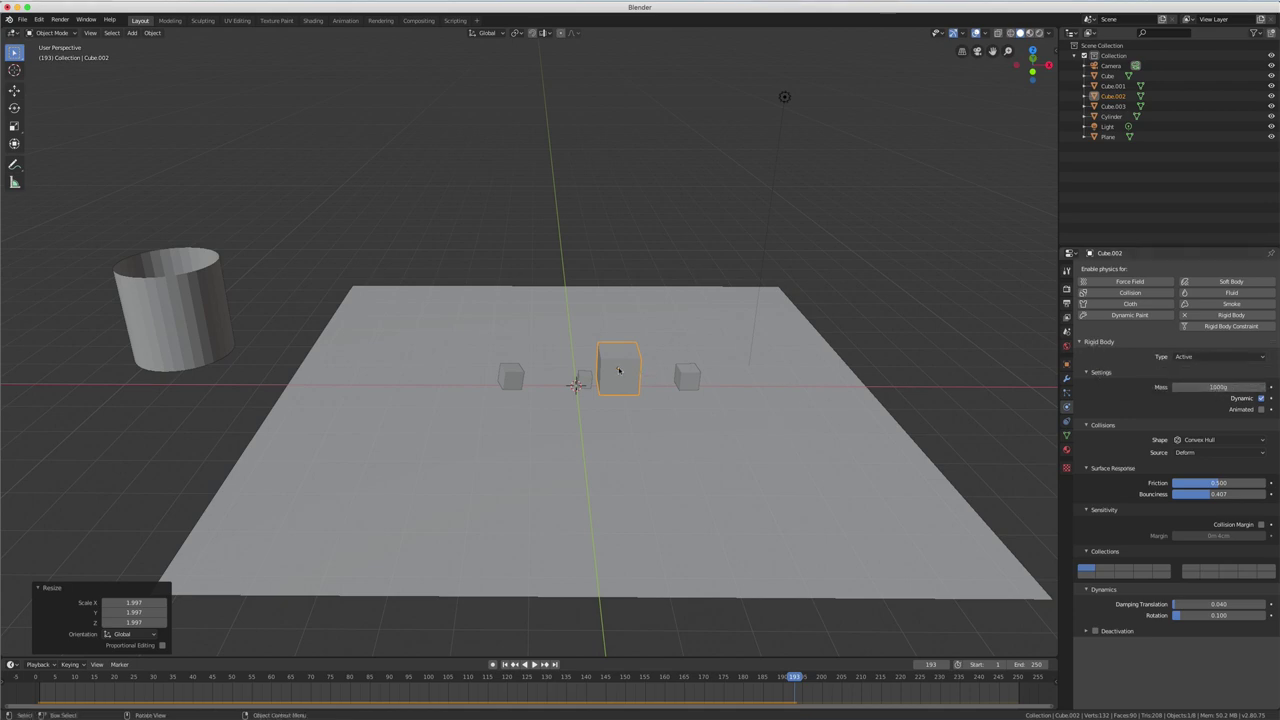
click(505, 664)
- Select the small left cube and view the rigid body Change Shape options without applying one
click(582, 148)
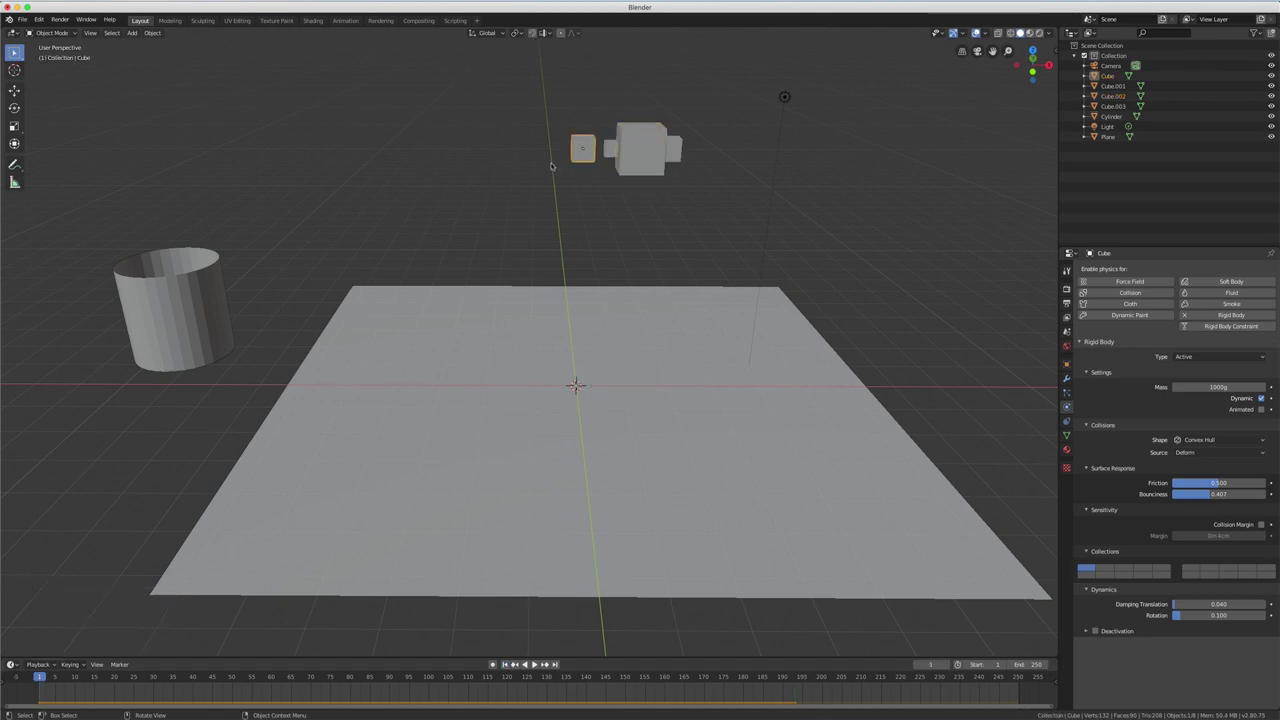
click(153, 33)
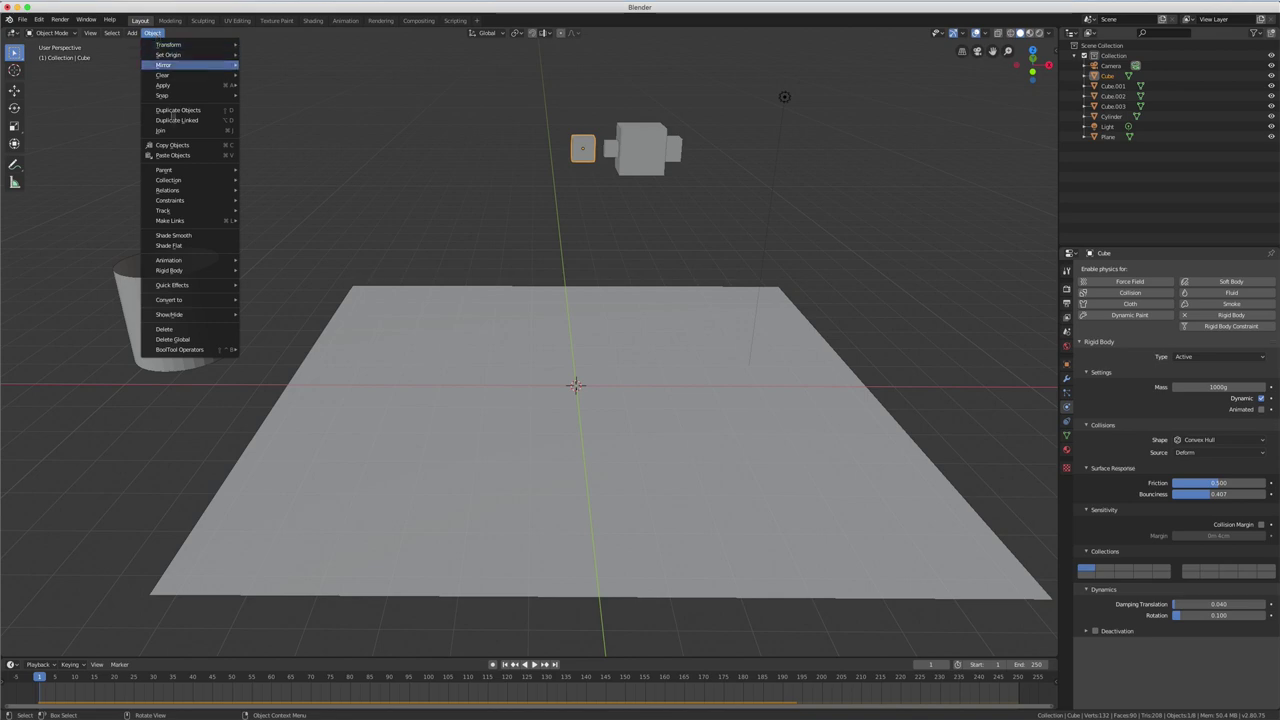
mouse_move(180, 270)
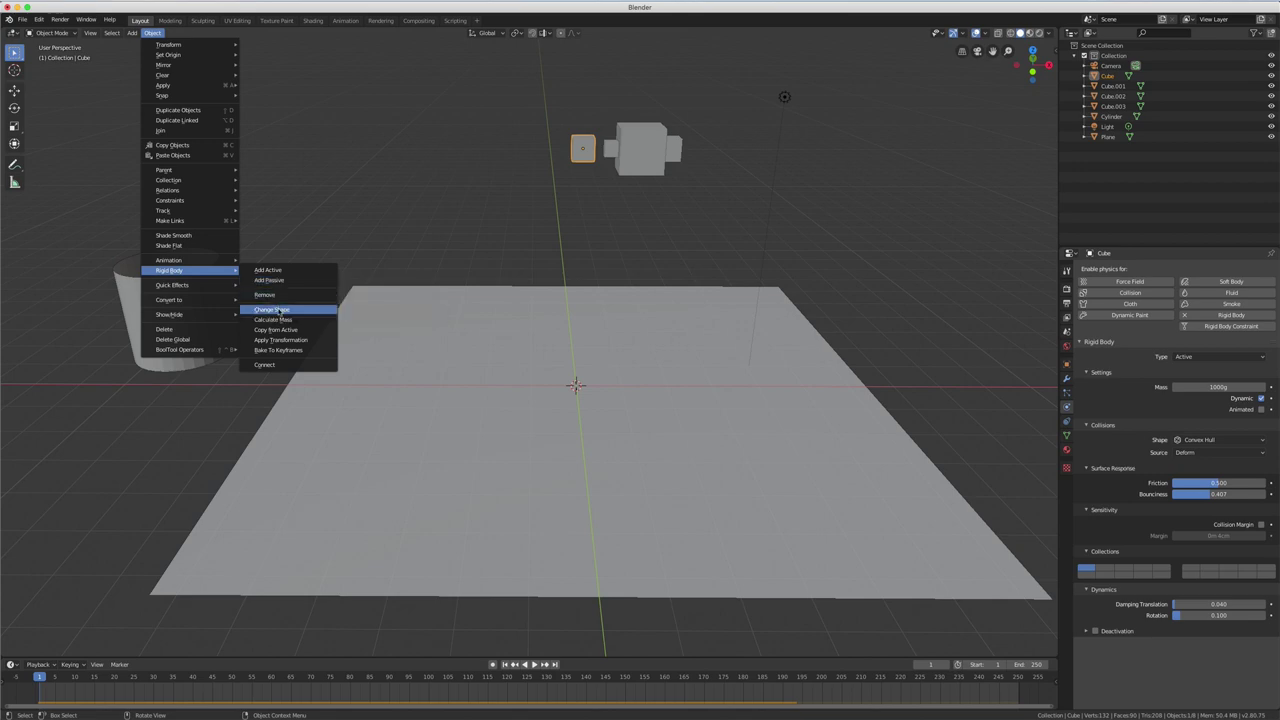
click(280, 311)
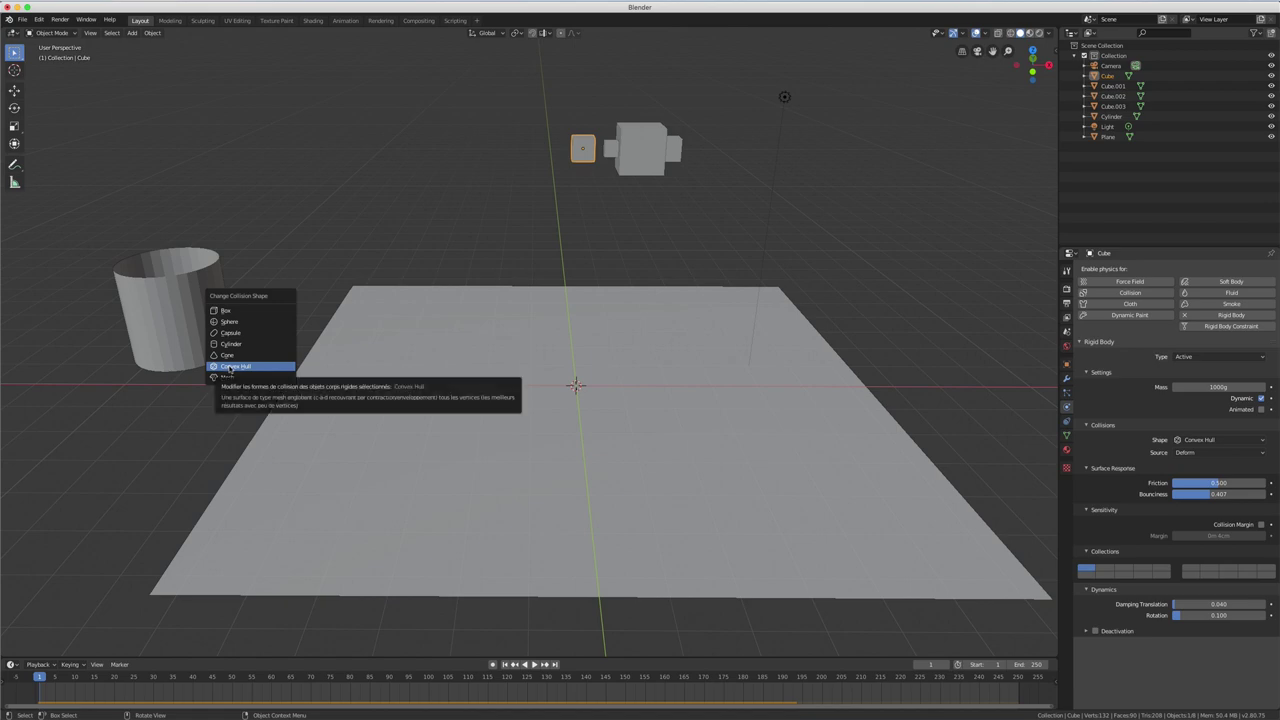
click(230, 367)
- Calculate the cube's mass using the Bronze material preset at density 8860
click(152, 33)
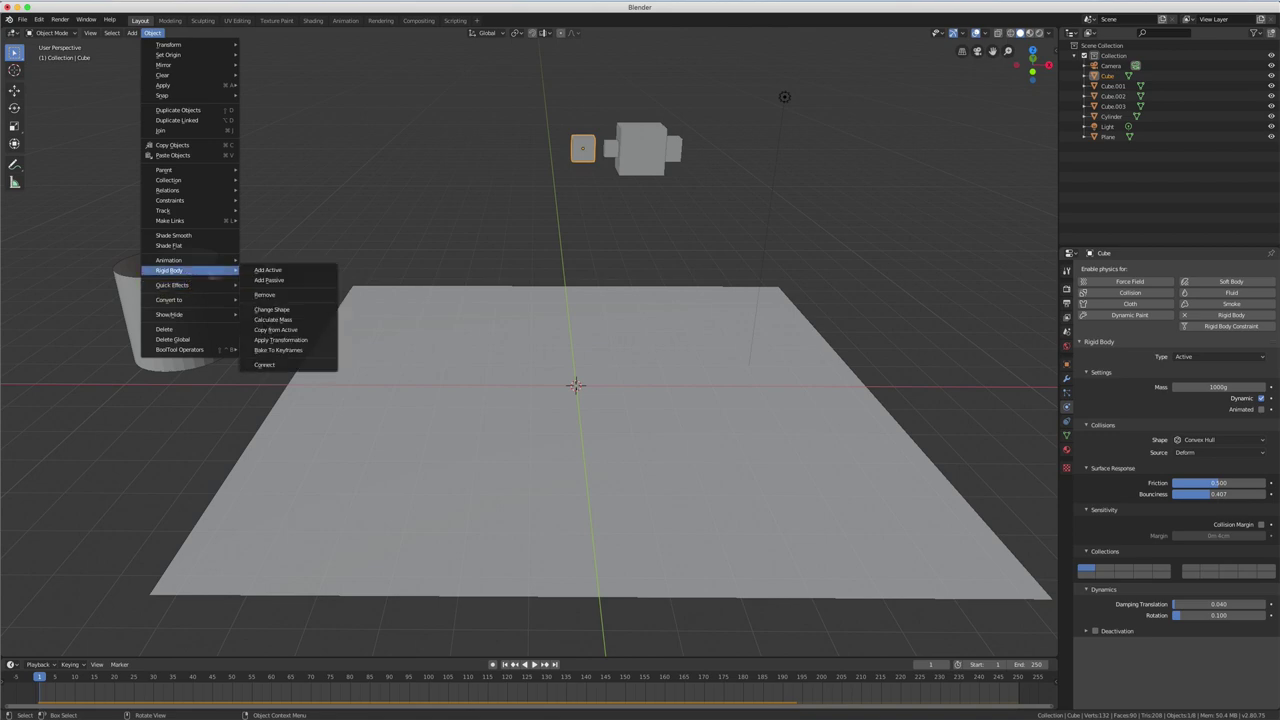
click(283, 321)
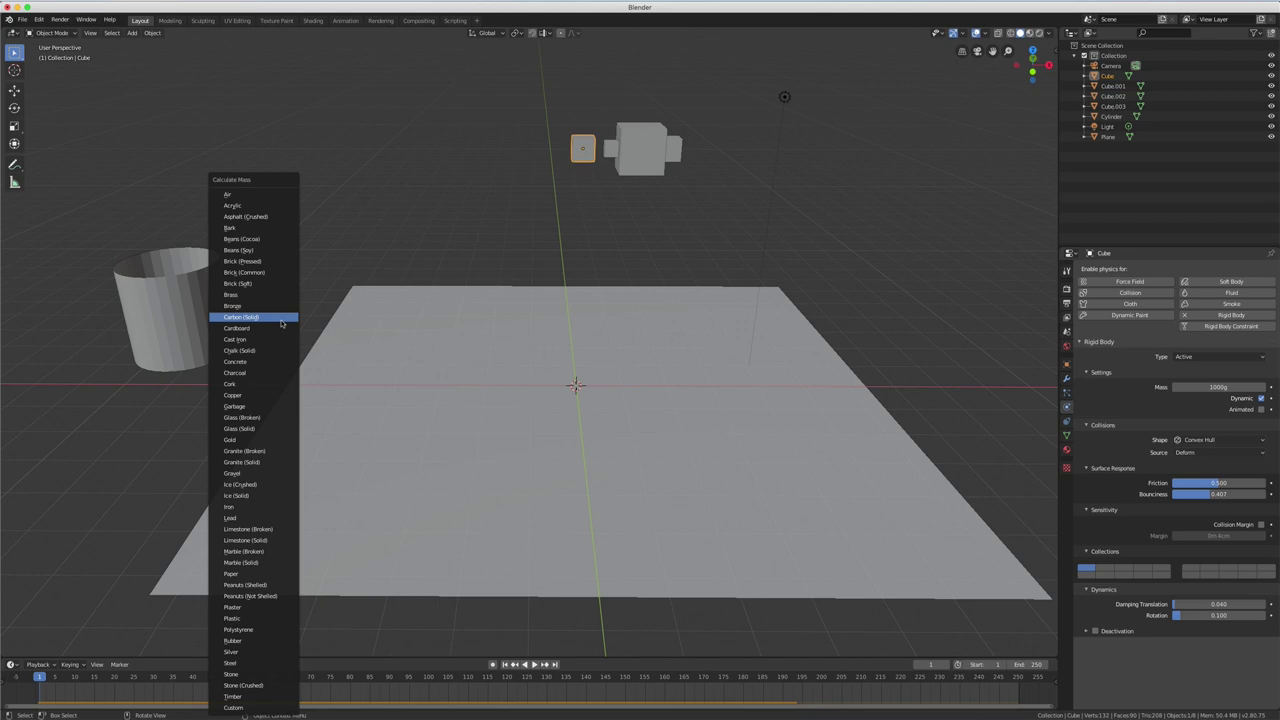
scroll(282, 322, down, 3)
scroll(282, 322, down, 4)
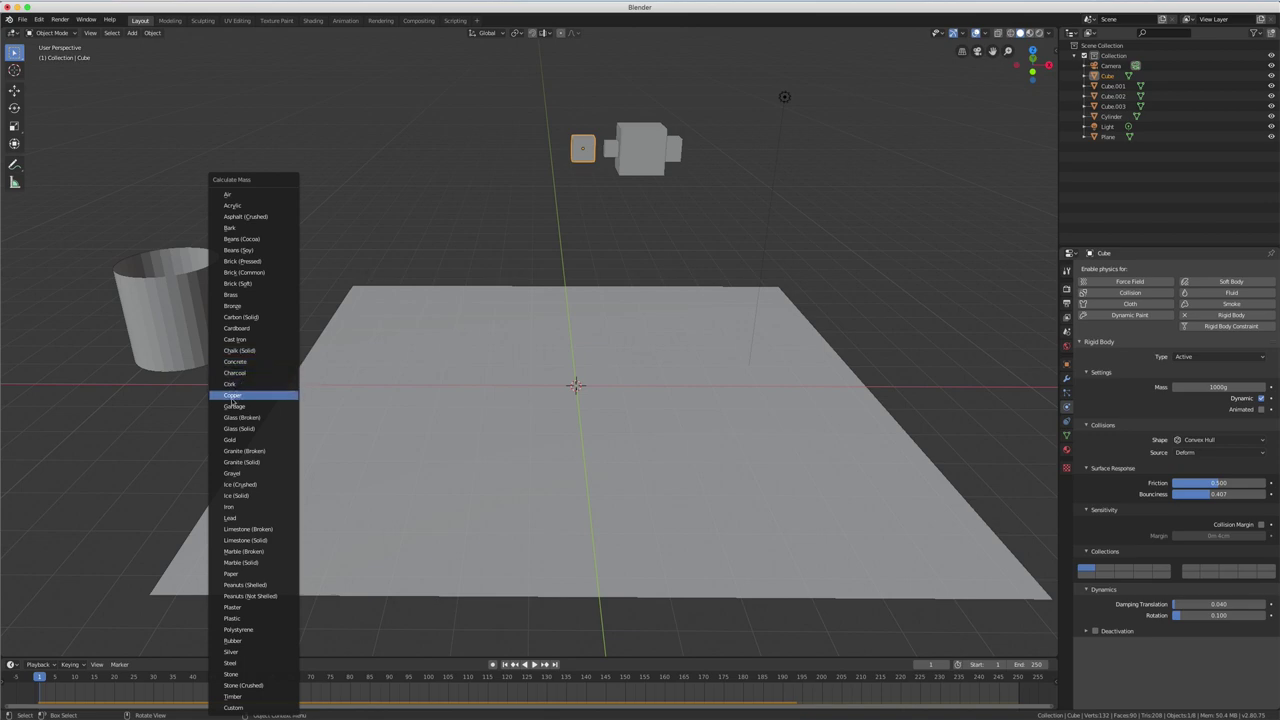
scroll(279, 322, down, 4)
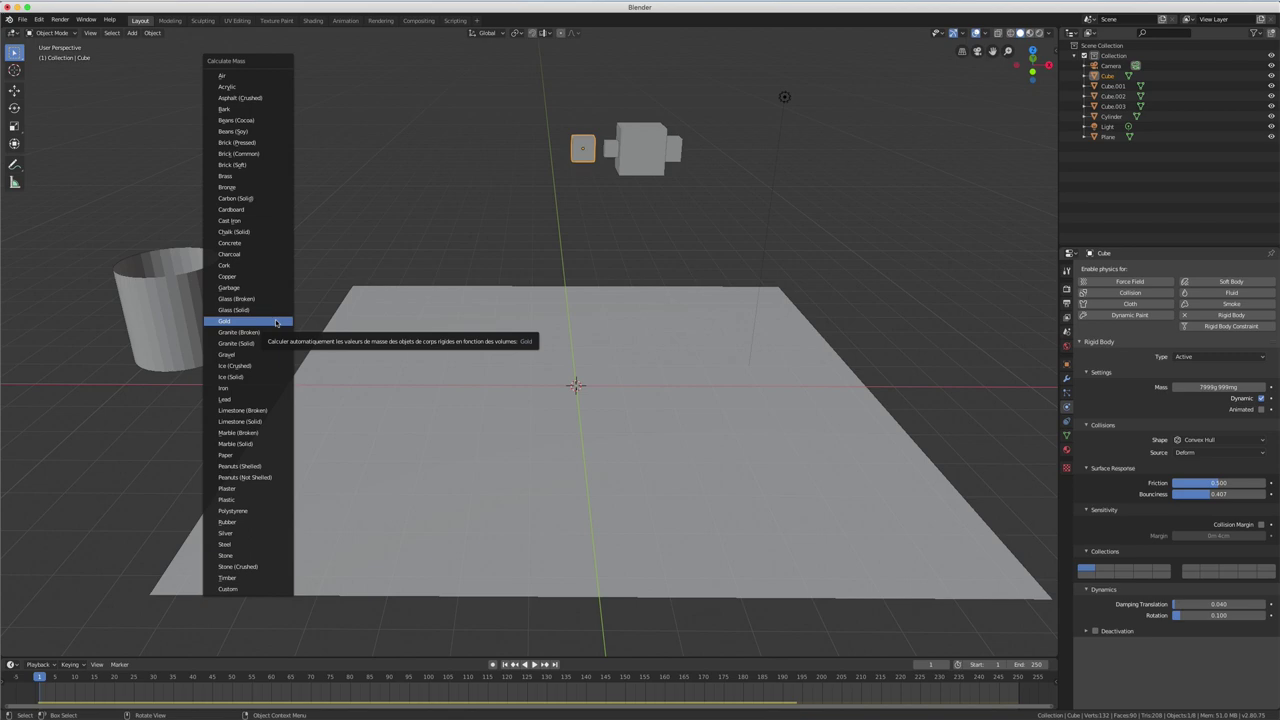
click(227, 187)
click(152, 33)
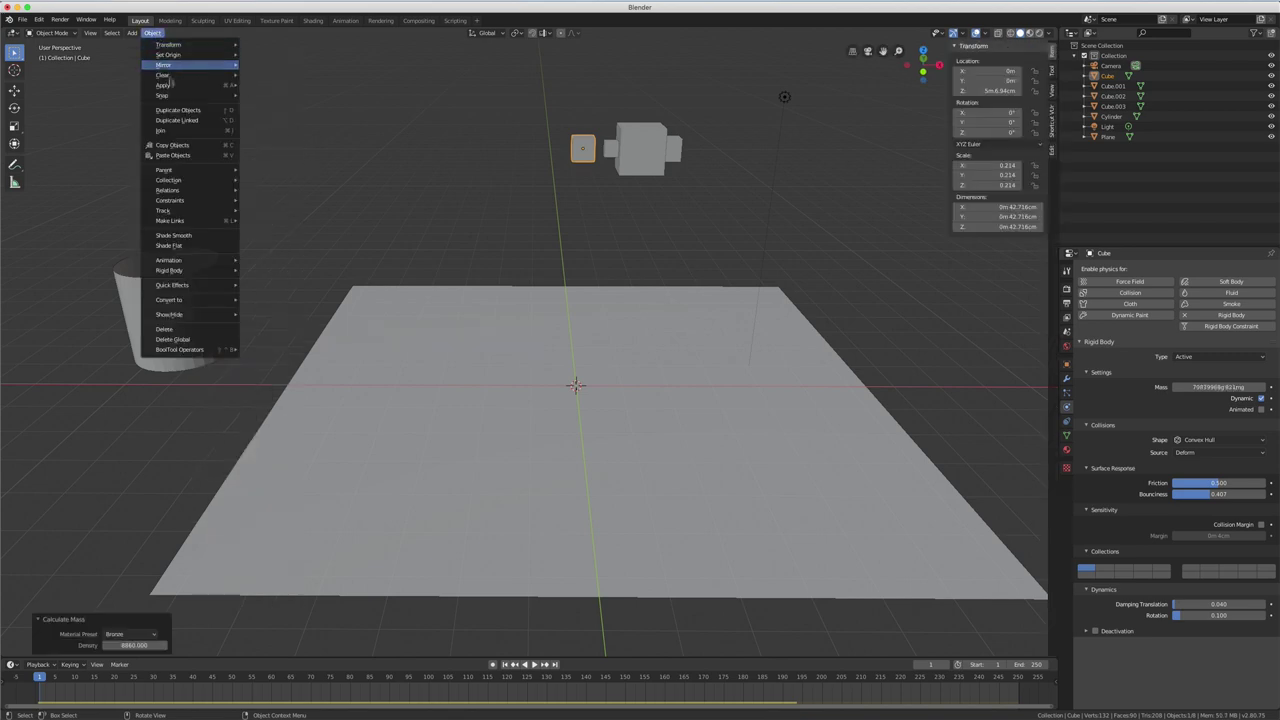
mouse_move(188, 270)
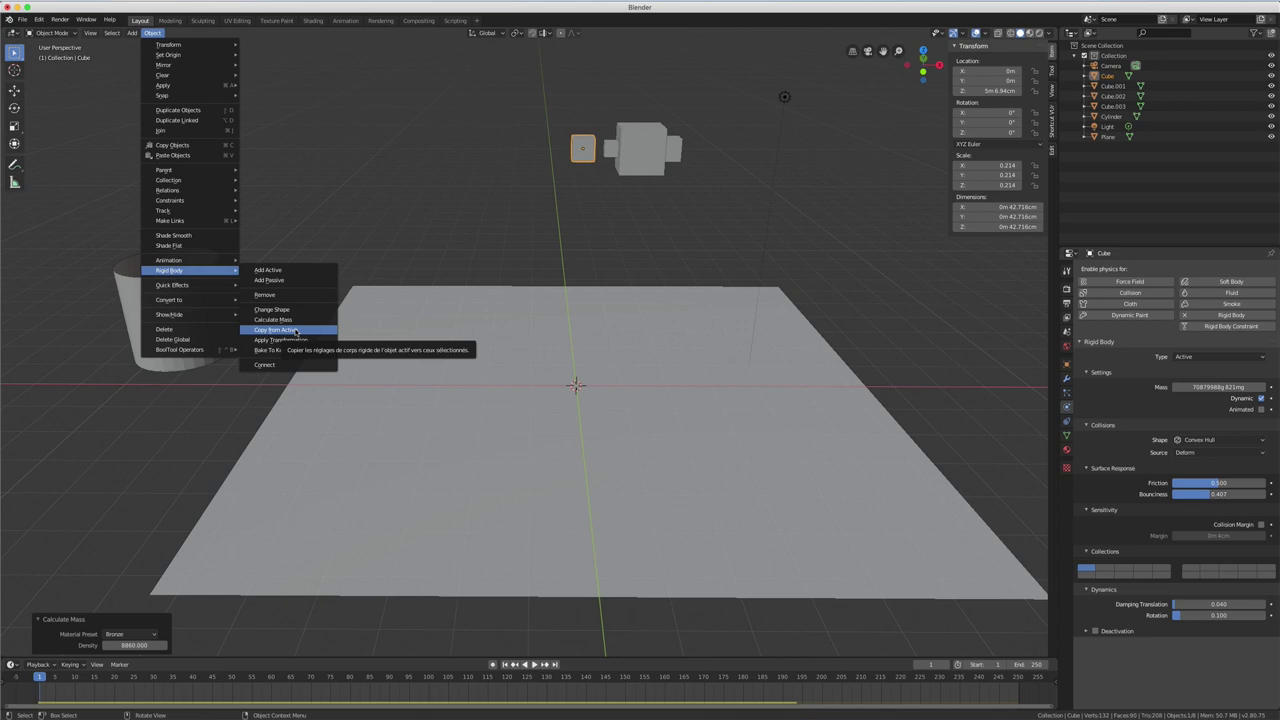
click(296, 331)
- Add a UV sphere and move it up above the plane and left of the cubes
key(shift+a)
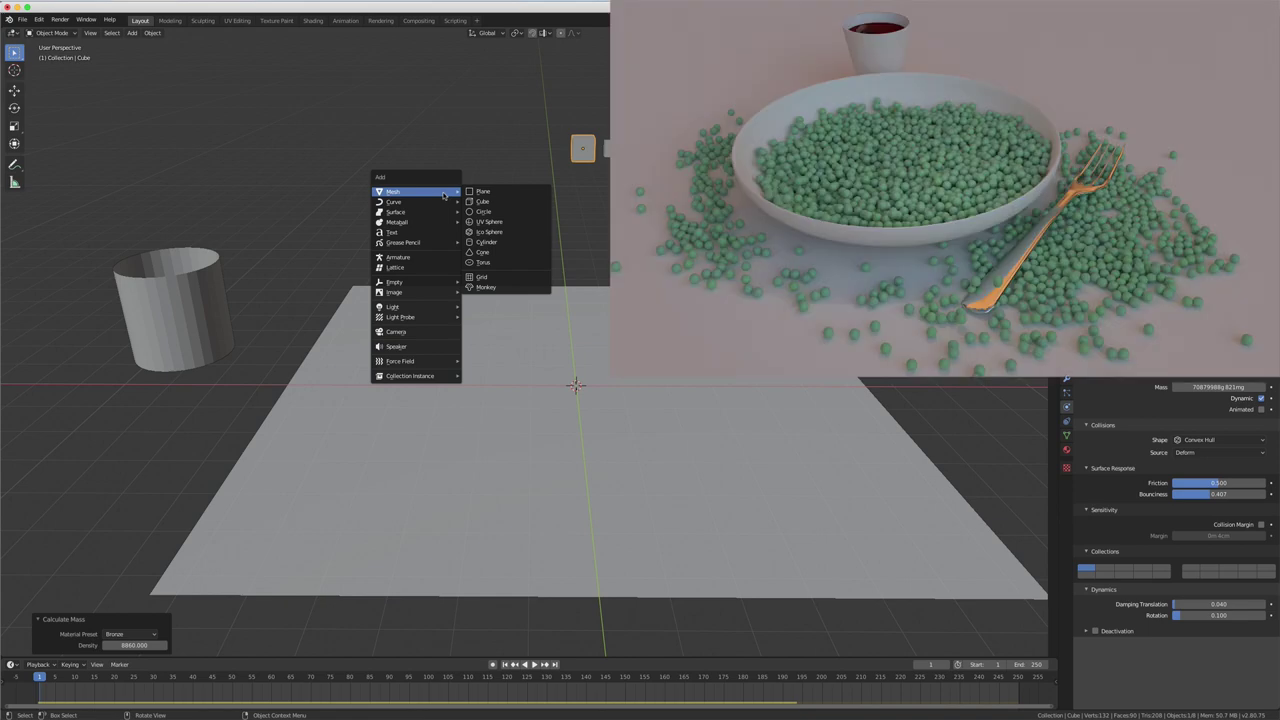
click(487, 221)
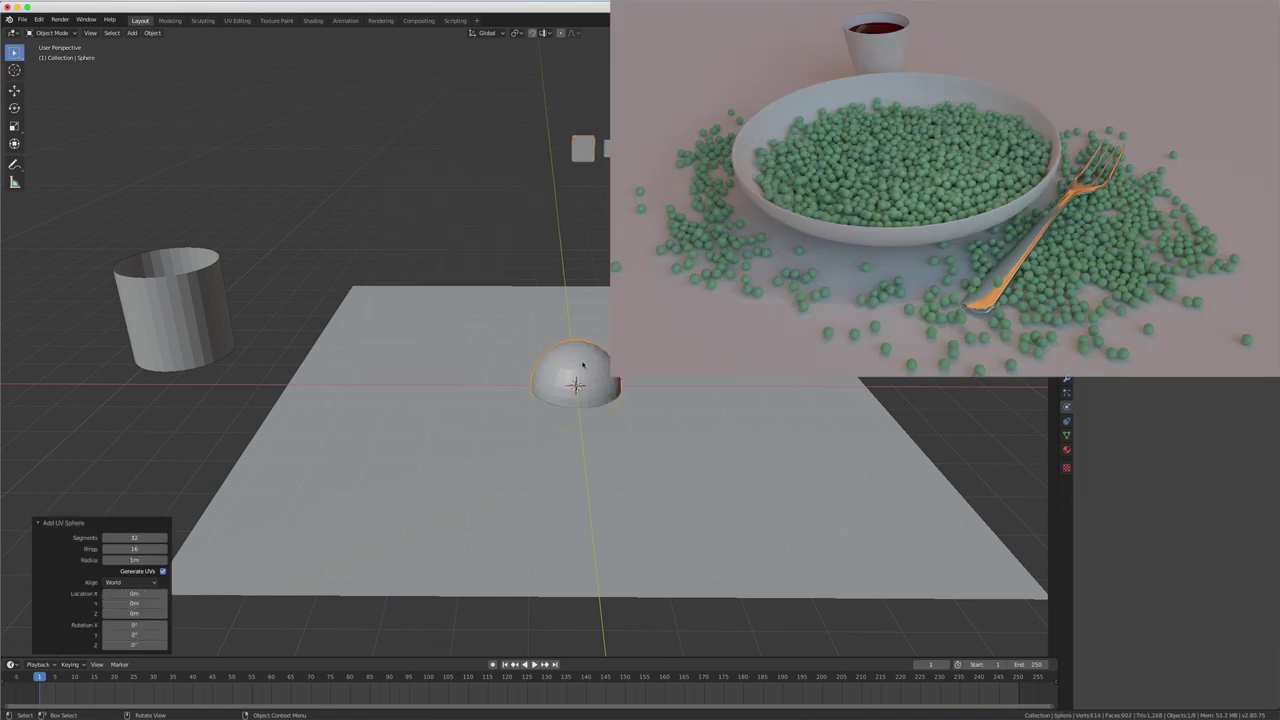
key(g)
key(z)
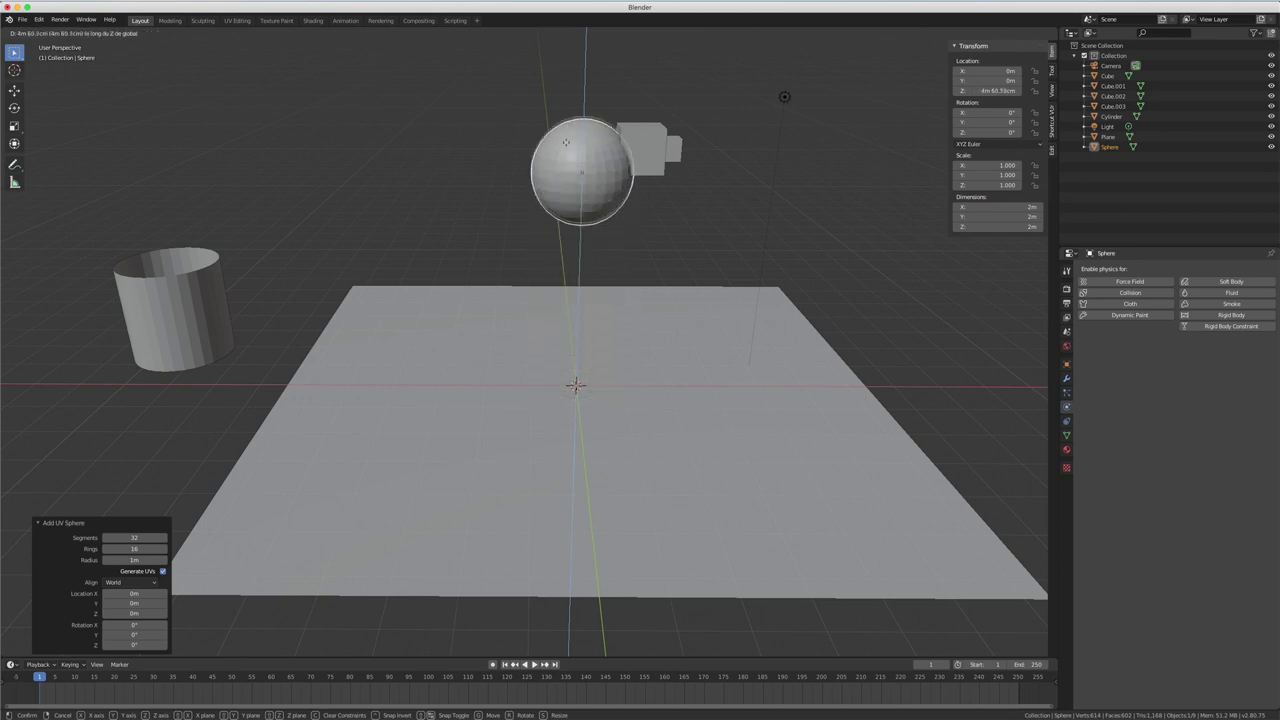
click(561, 106)
key(g)
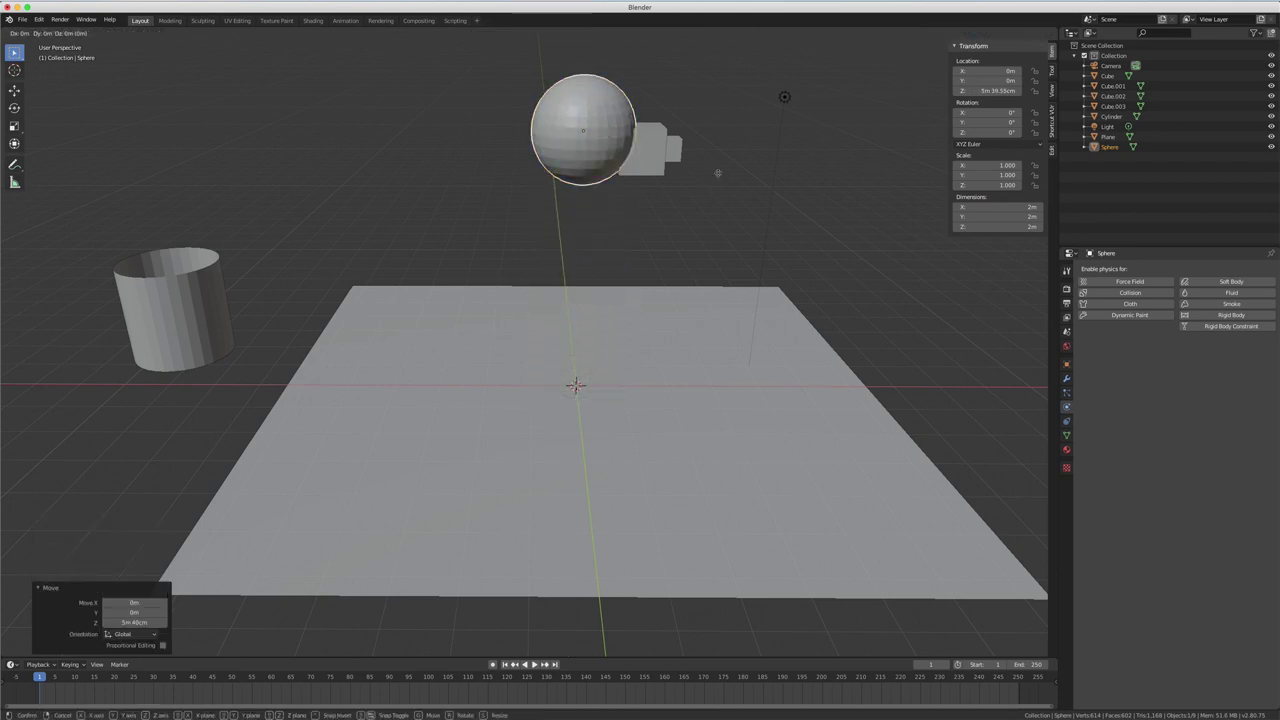
key(x)
click(520, 183)
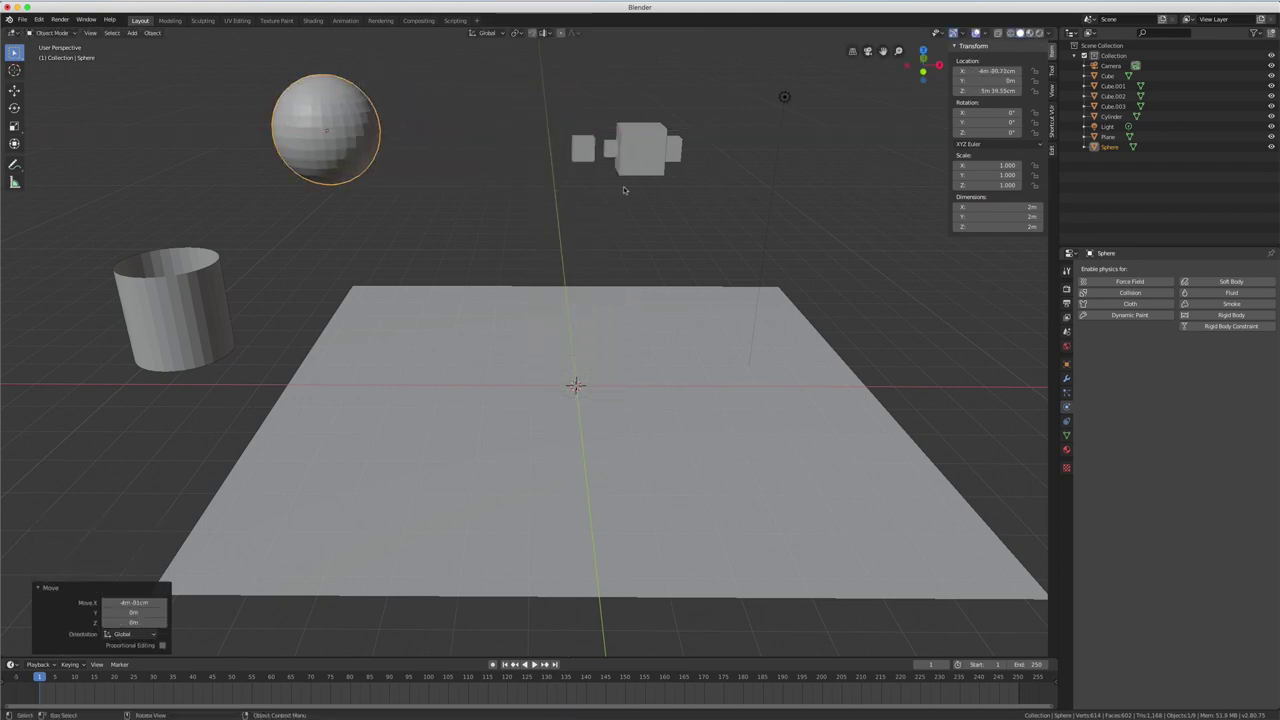
- Scale the sphere down to 0.159, then select the small cube
key(s)
click(368, 156)
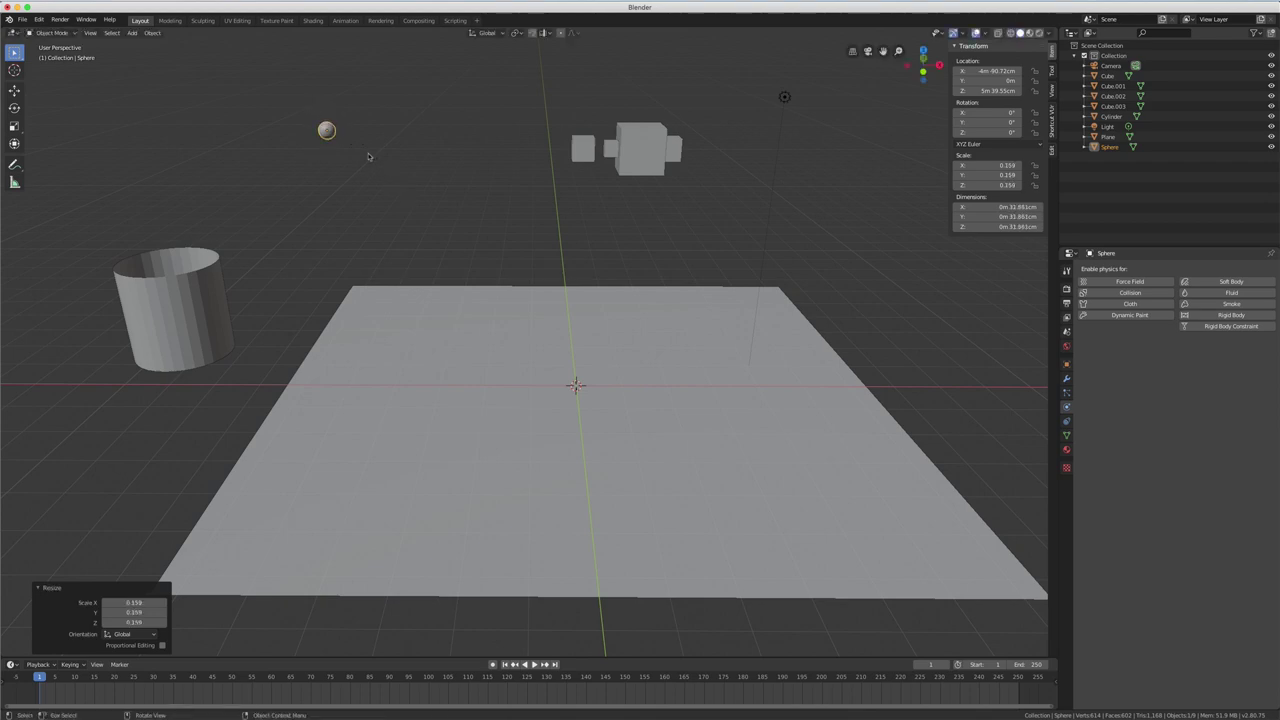
click(579, 148)
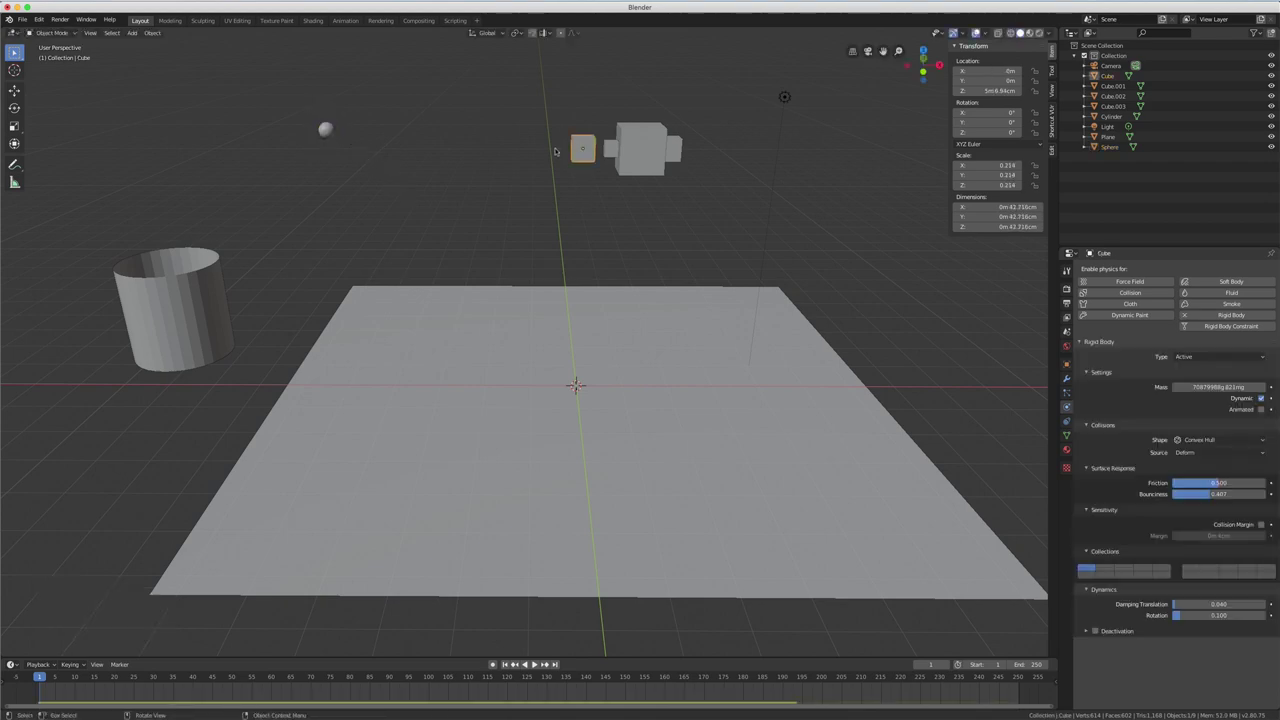
- Select the sphere with the cube active and run Rigid Body Copy from Active
click(328, 131)
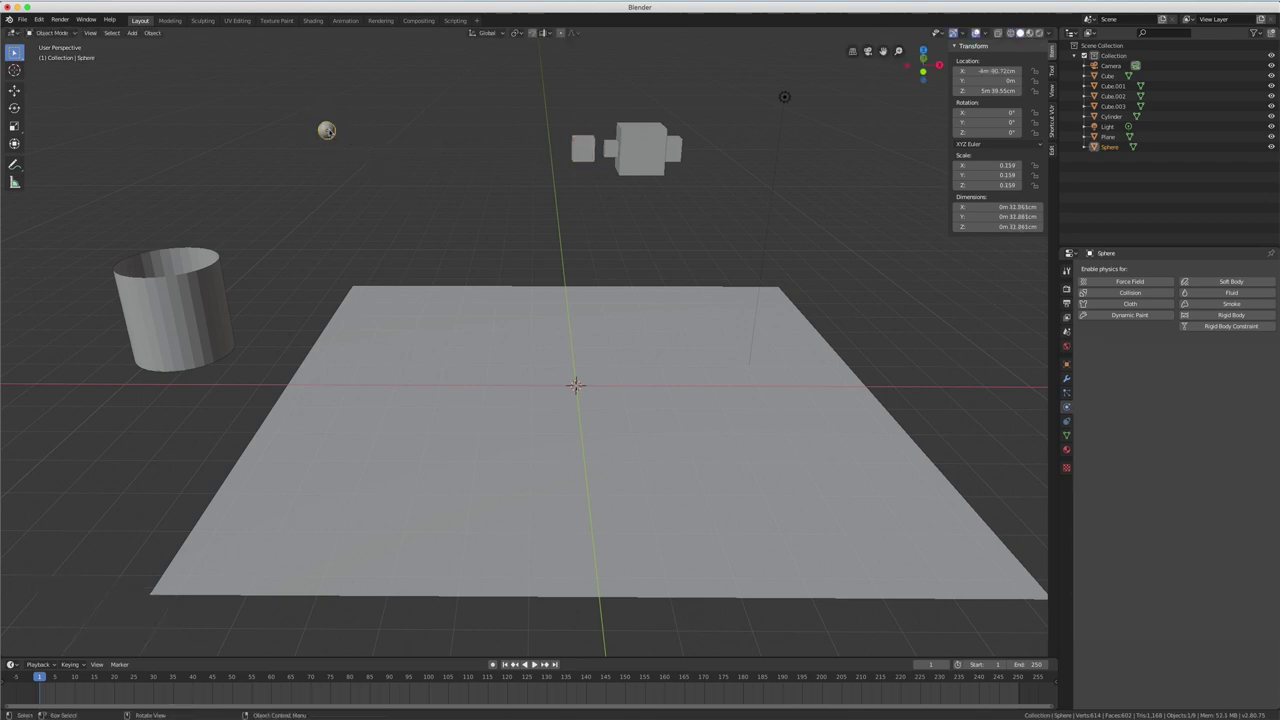
click(581, 148)
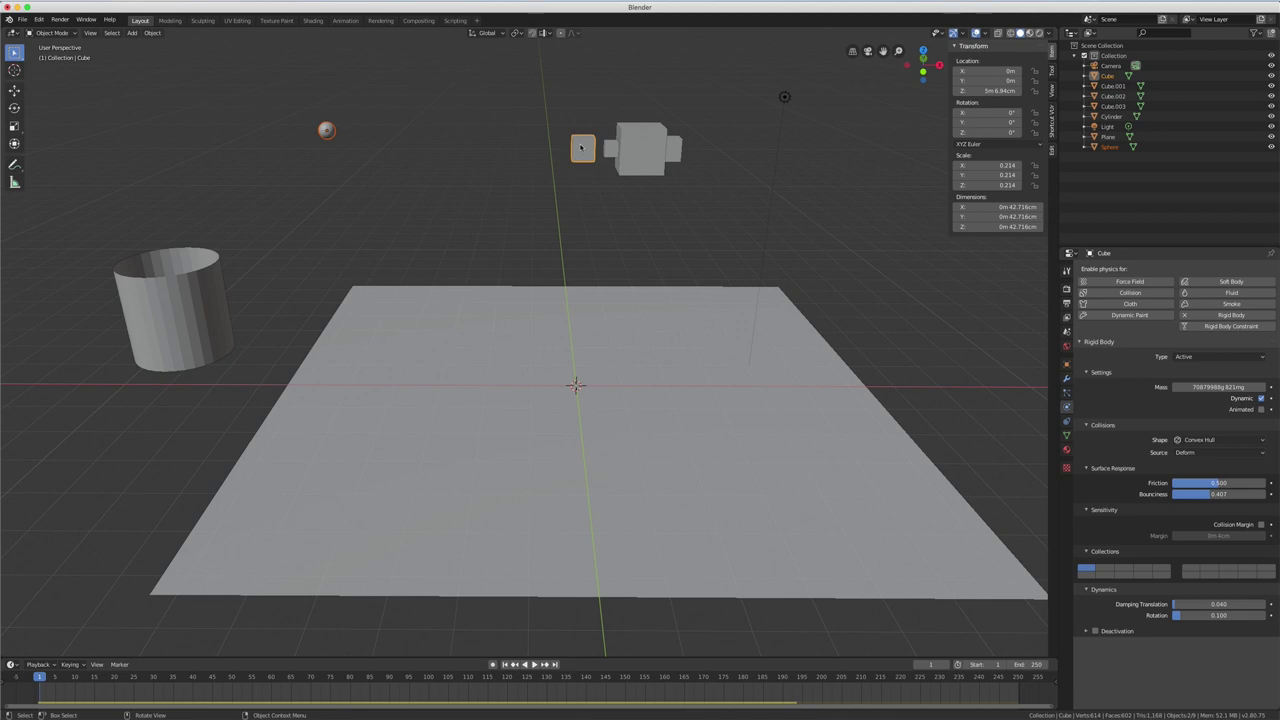
click(152, 33)
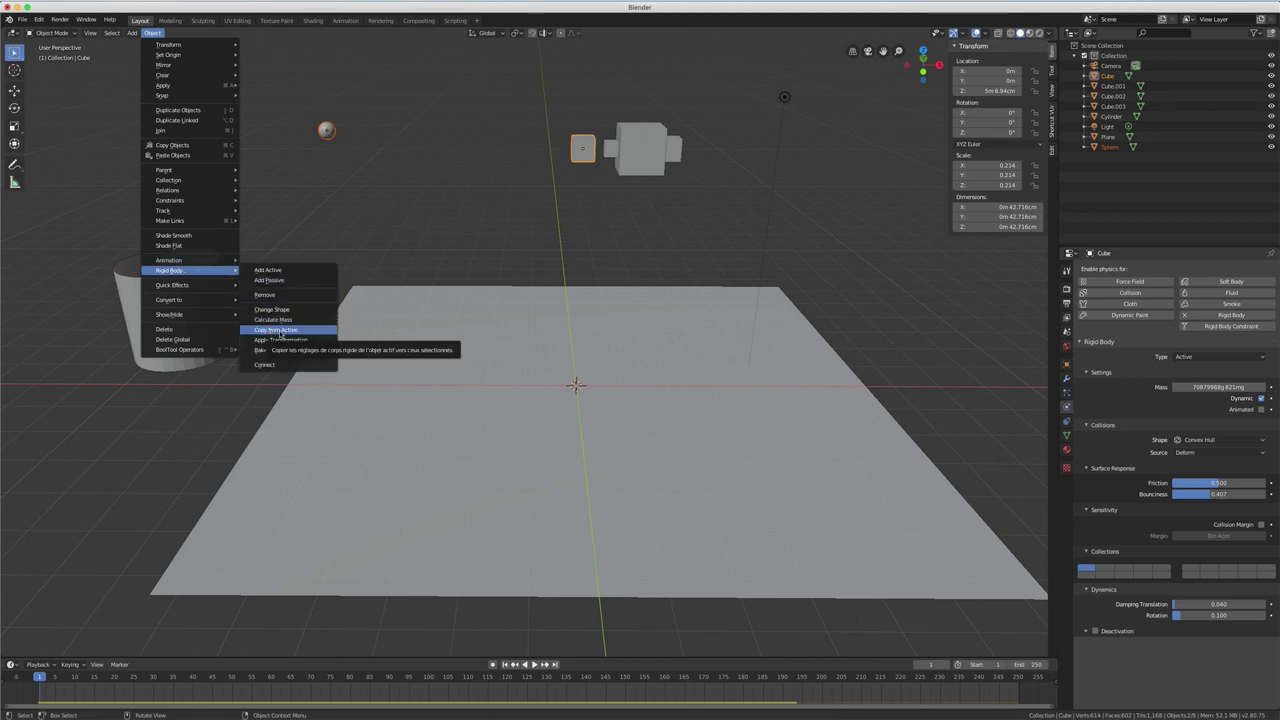
click(282, 331)
- Remove rigid body physics from the cube and sphere selection
click(581, 147)
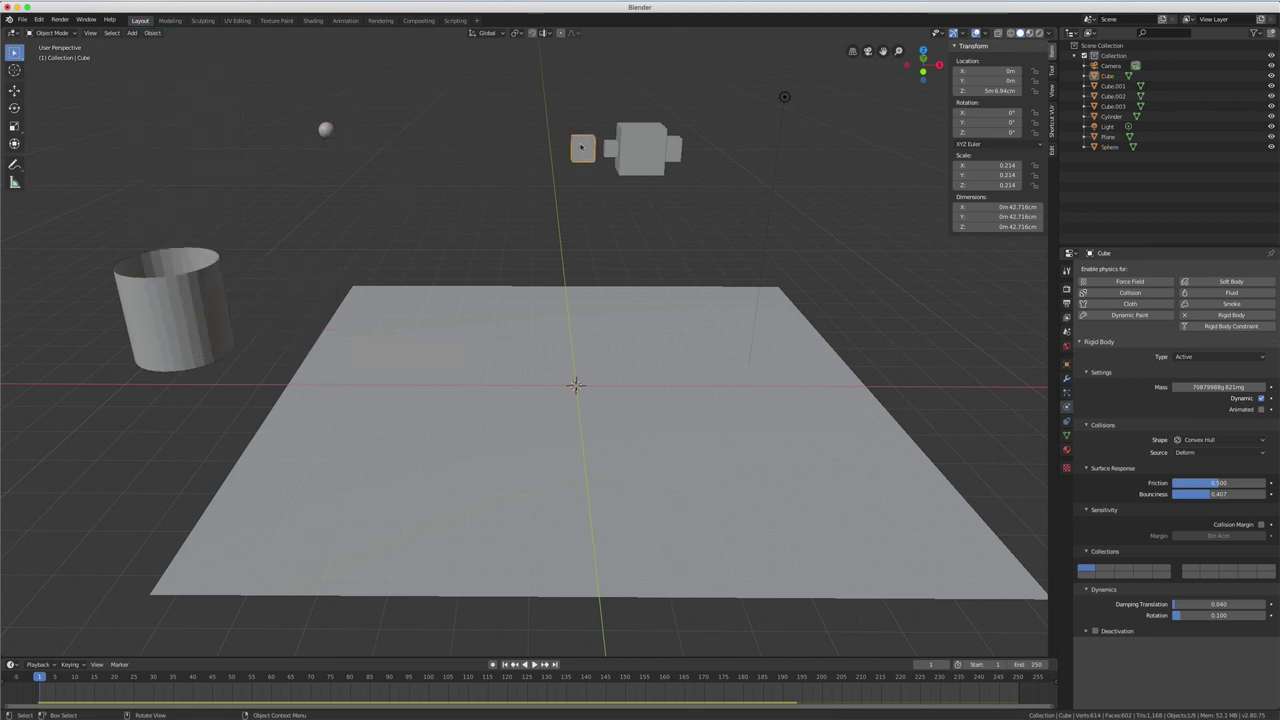
shift+click(326, 131)
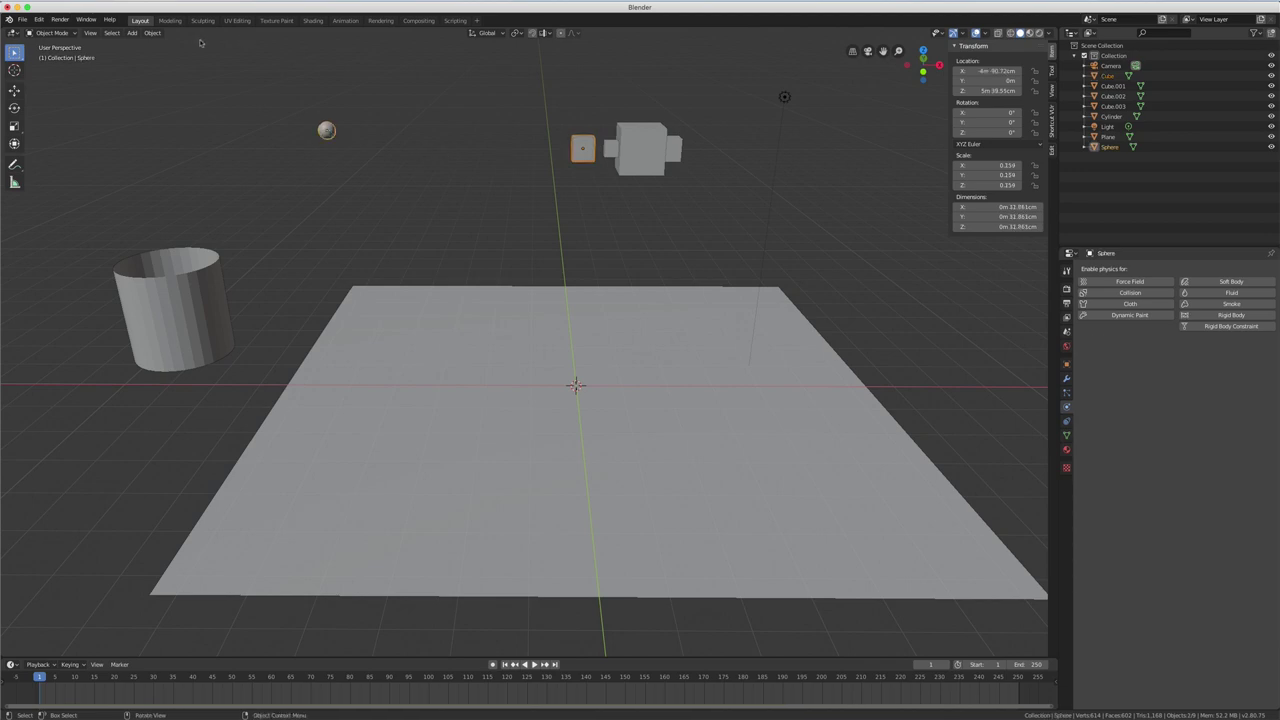
click(152, 33)
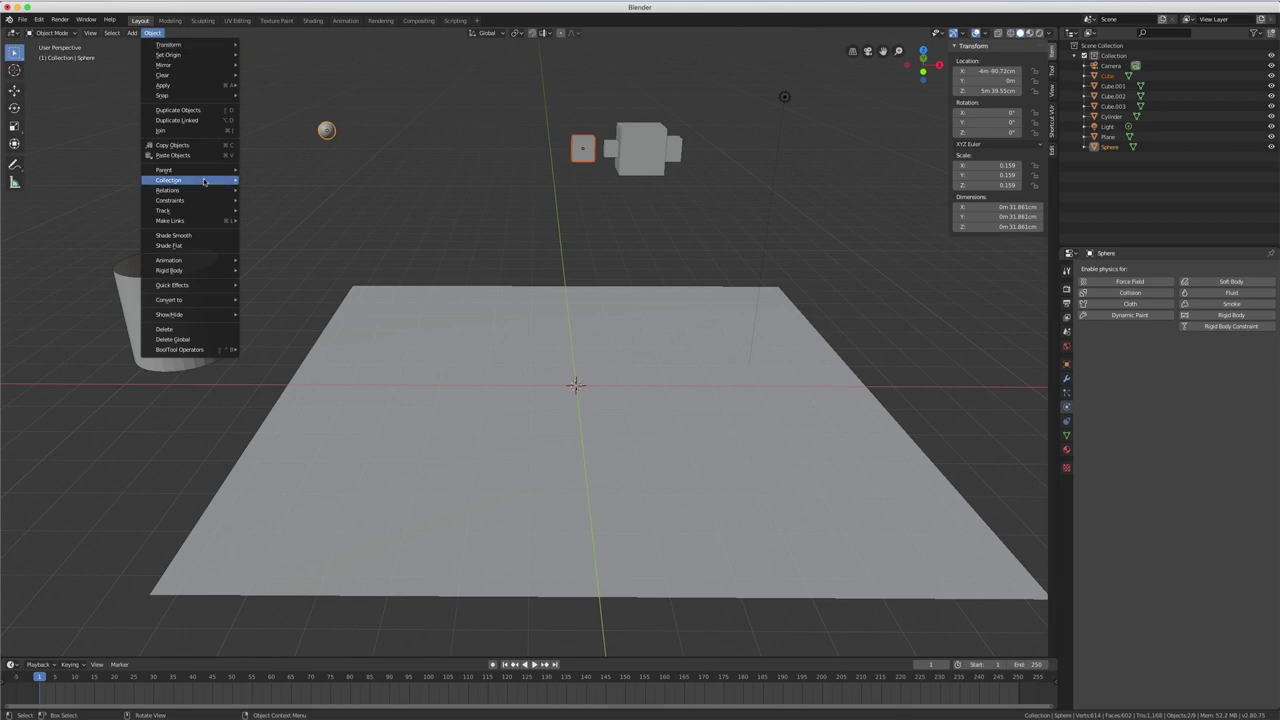
mouse_move(169, 270)
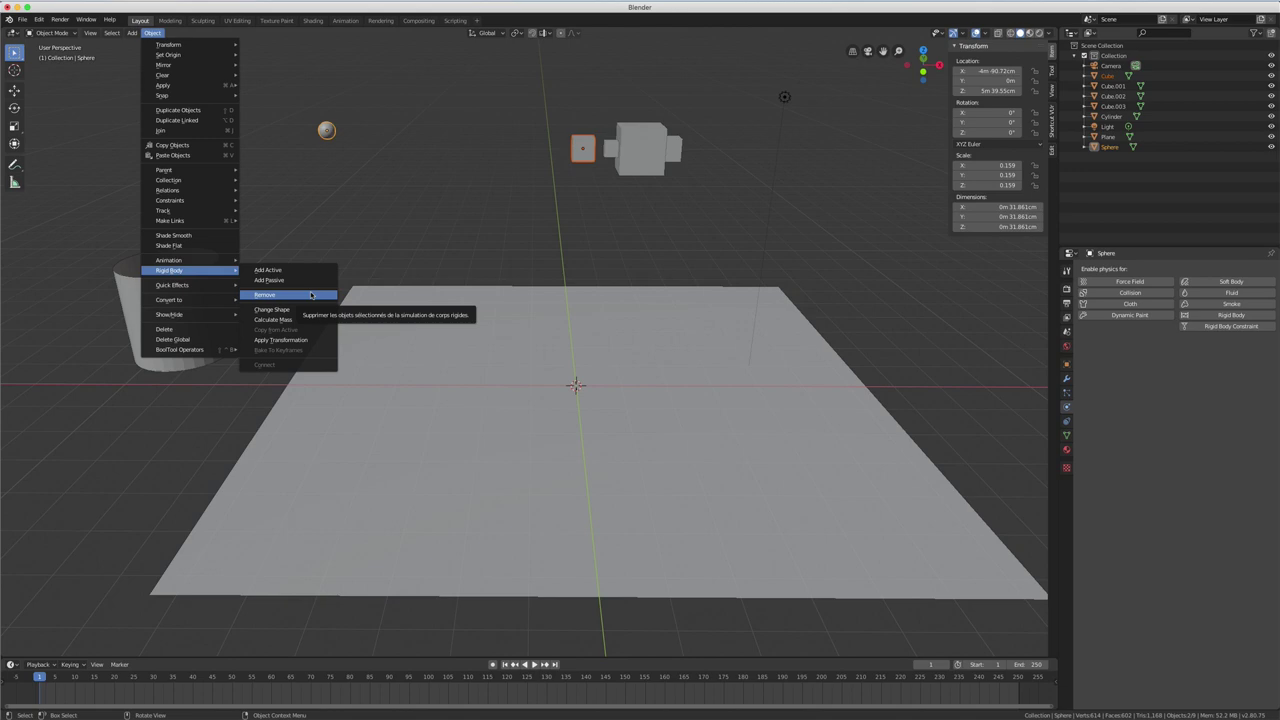
click(311, 295)
- Copy the cube's rigid body settings to the sphere again with the cube active
click(327, 131)
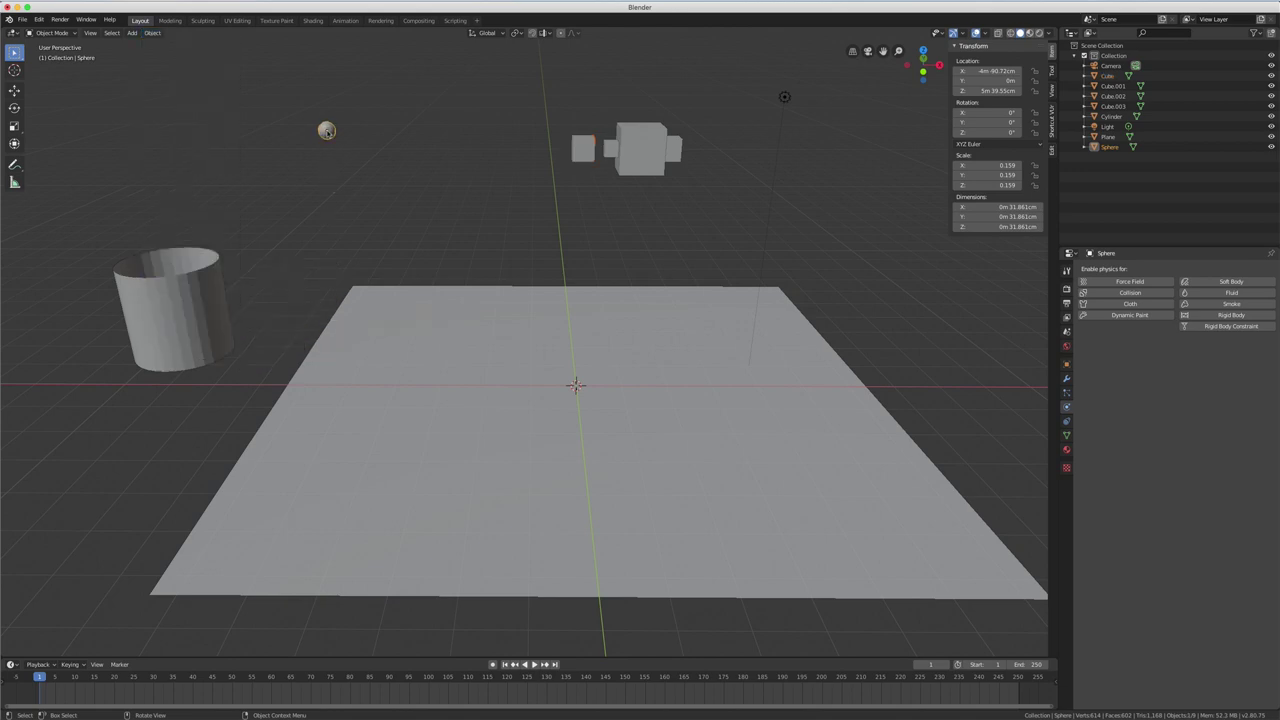
shift+click(583, 148)
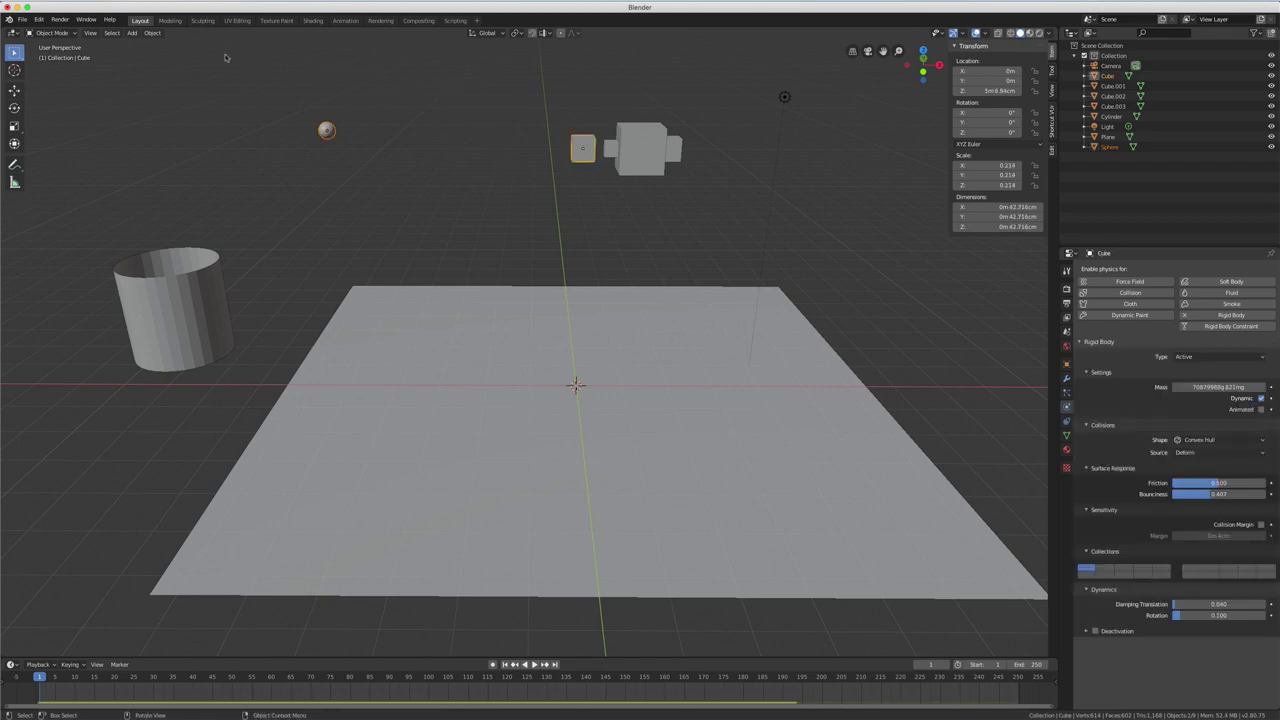
click(155, 34)
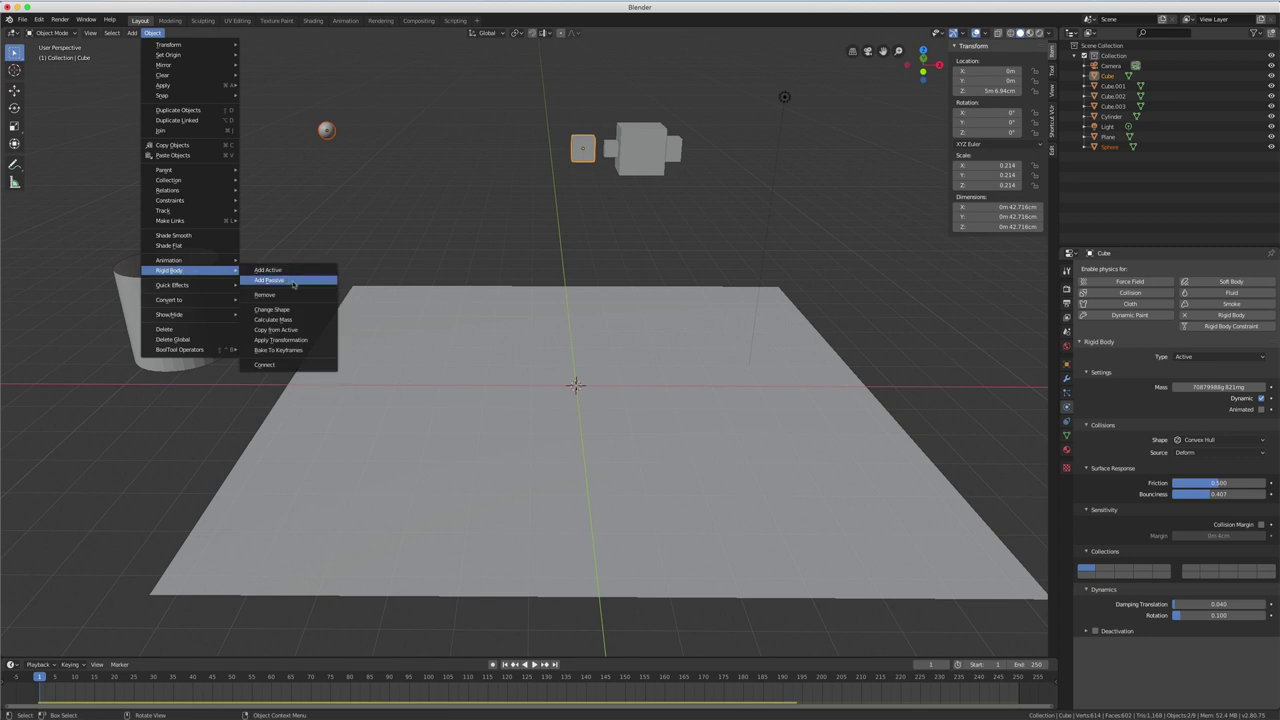
click(288, 330)
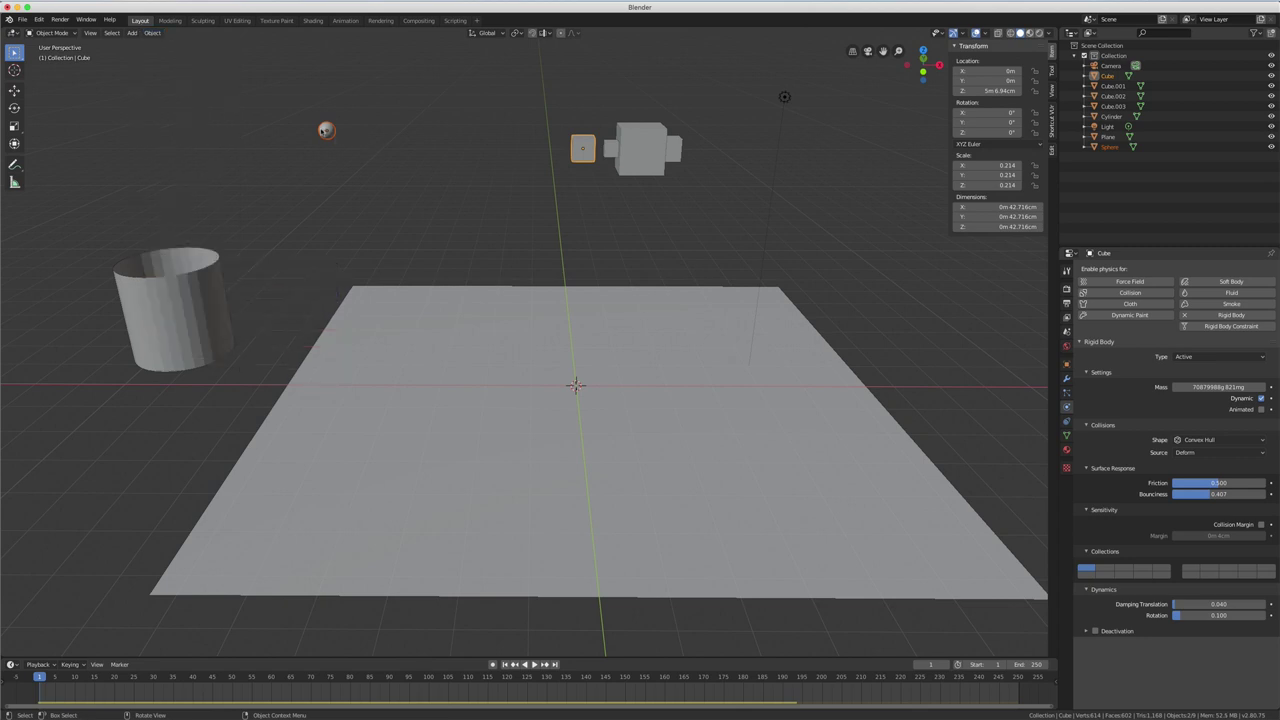
click(326, 131)
- Duplicate the sphere repeatedly along X to build a row of spheres
key(shift+d)
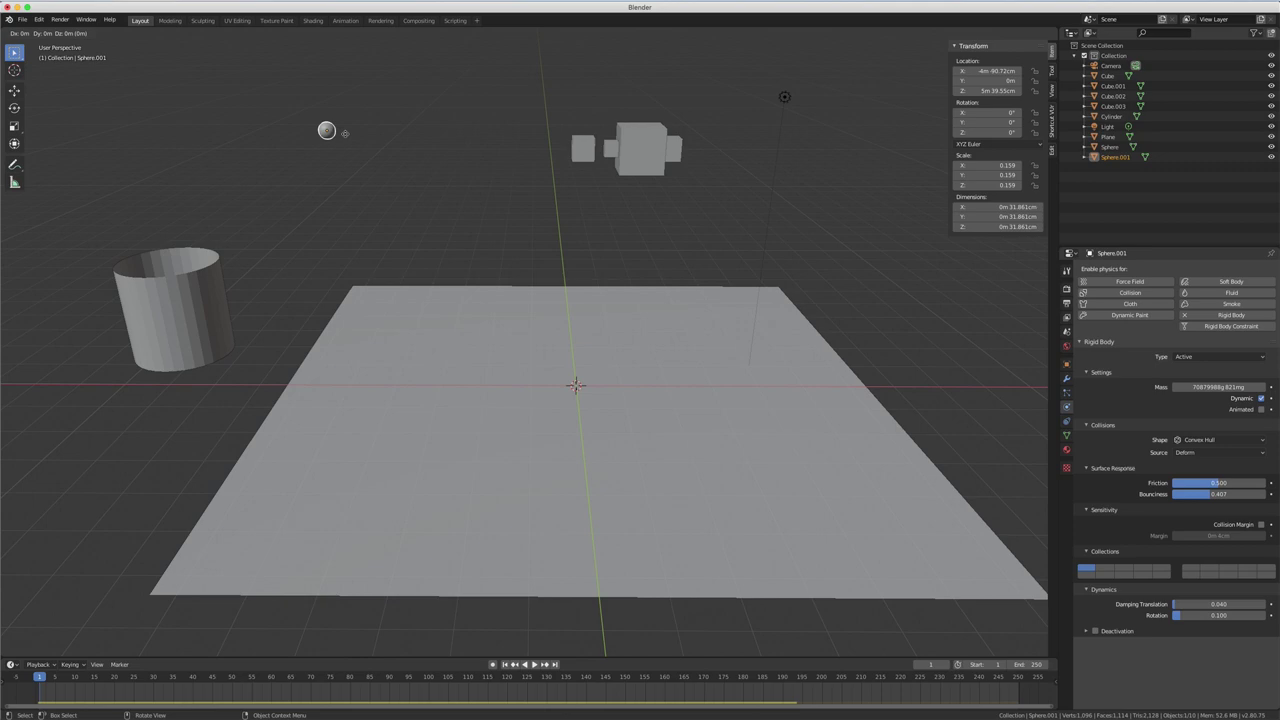
key(x)
click(363, 138)
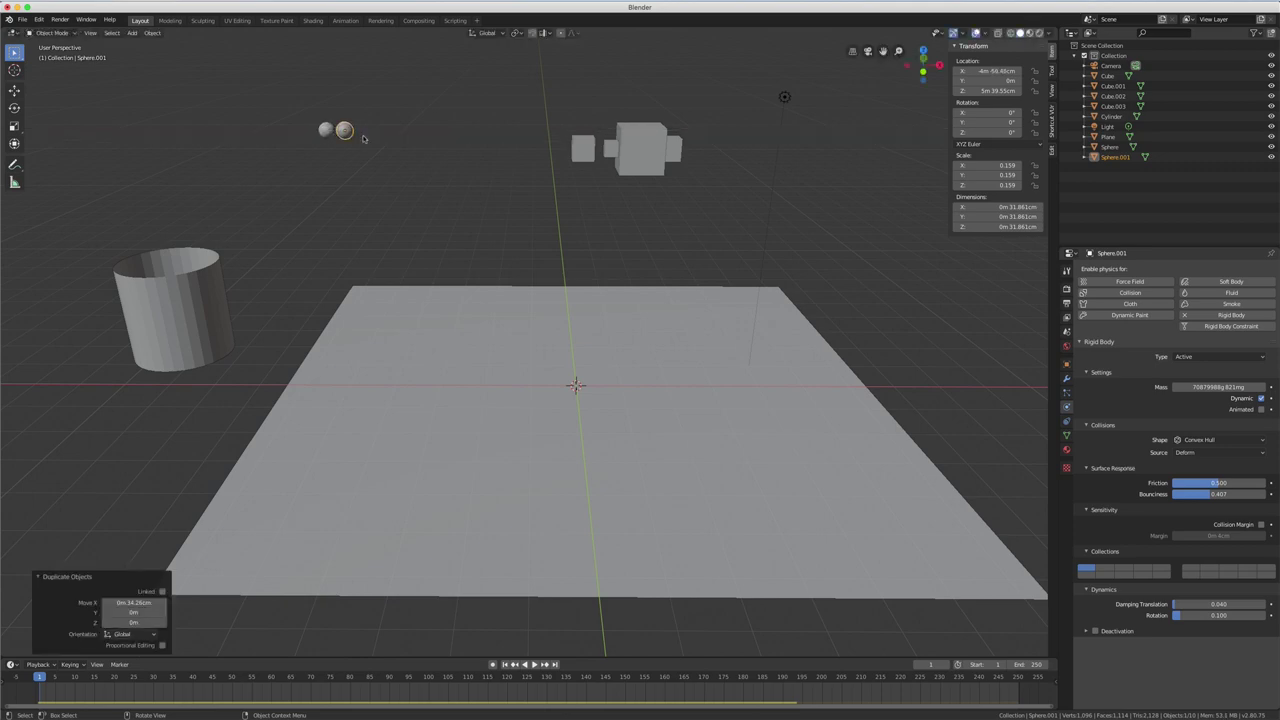
key(shift+r)
key(shift+r)
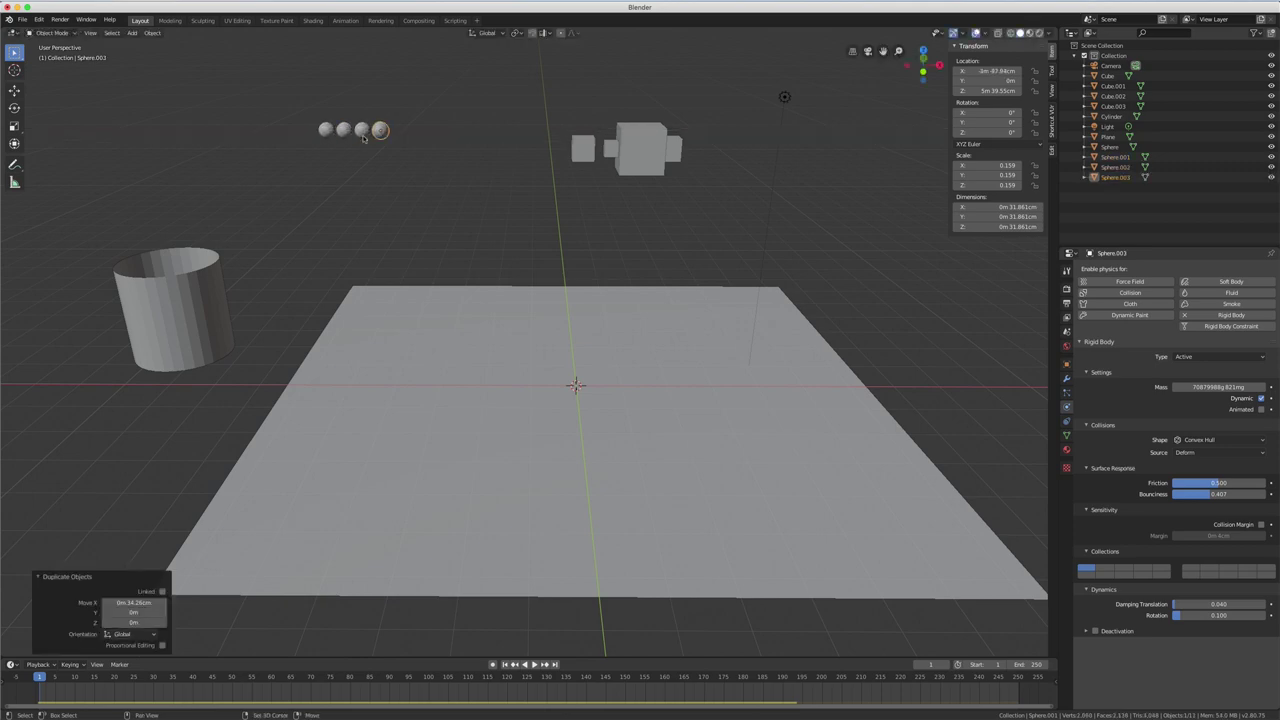
key(shift+r)
key(shift+r)
key(shift+r)
key(shift+r)
key(shift+r)
key(shift+r)
key(shift+r)
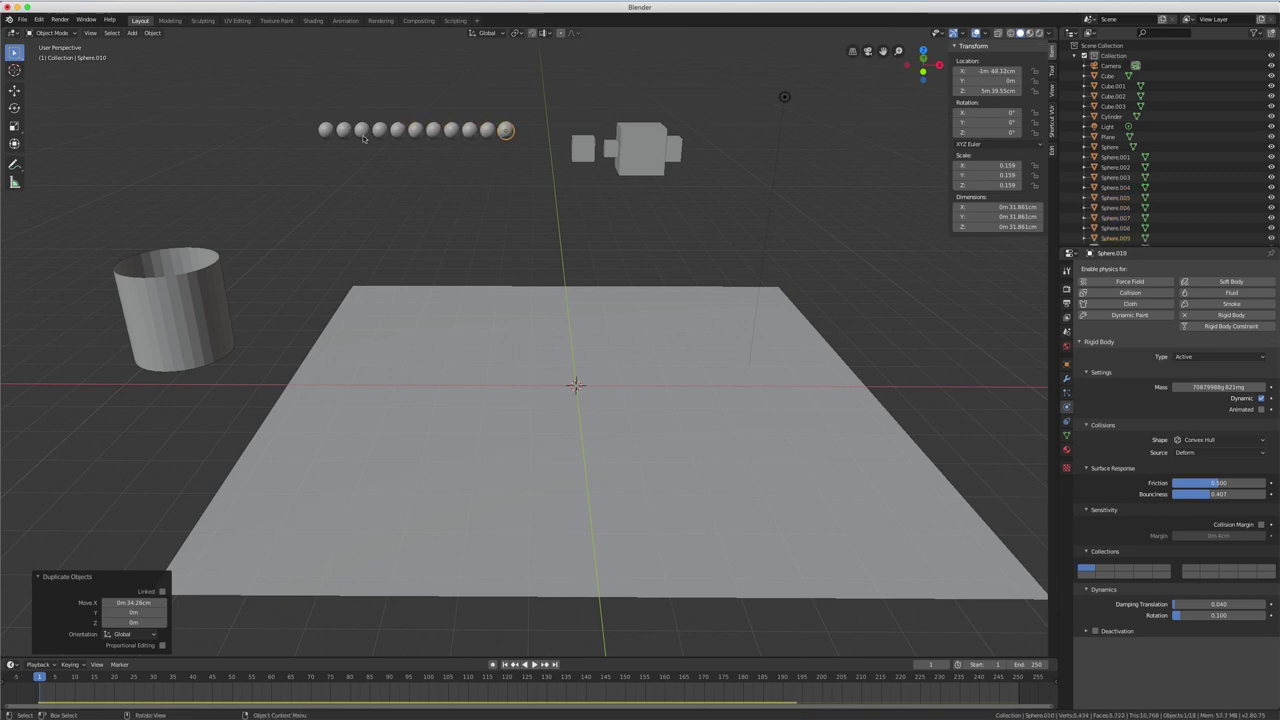
- Add all eleven spheres in the row to the selection
shift+click(487, 130)
shift+click(469, 130)
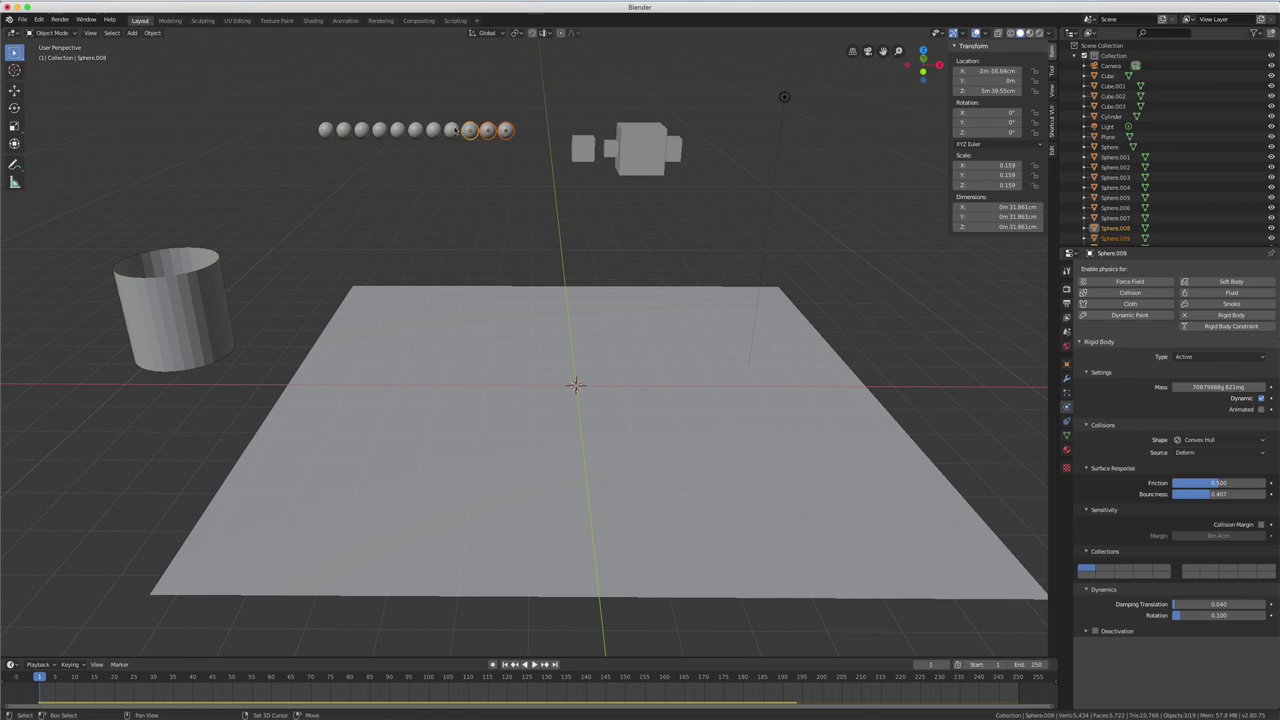
shift+click(451, 130)
shift+click(433, 130)
shift+click(415, 130)
shift+click(397, 130)
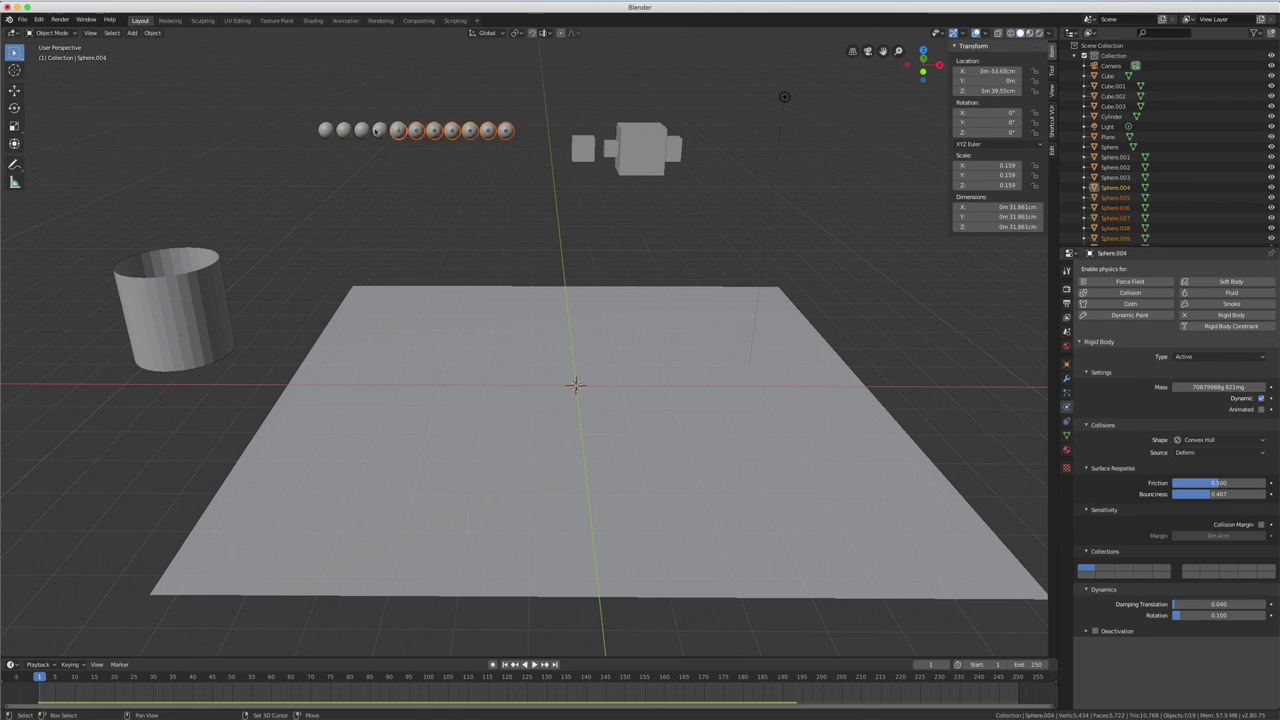
shift+click(379, 130)
shift+click(361, 130)
shift+click(343, 130)
shift+click(326, 130)
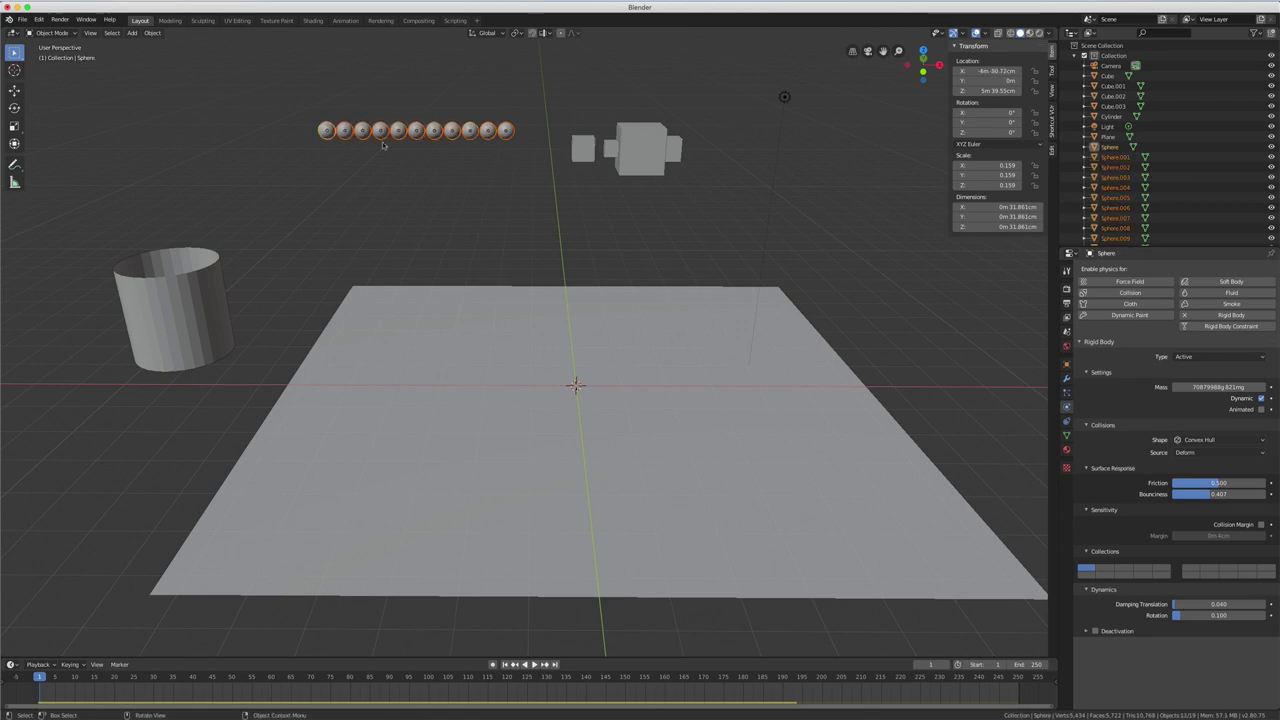
- Duplicate the sphere row along Y beside the first, repeating for extra rows
key(shift+d)
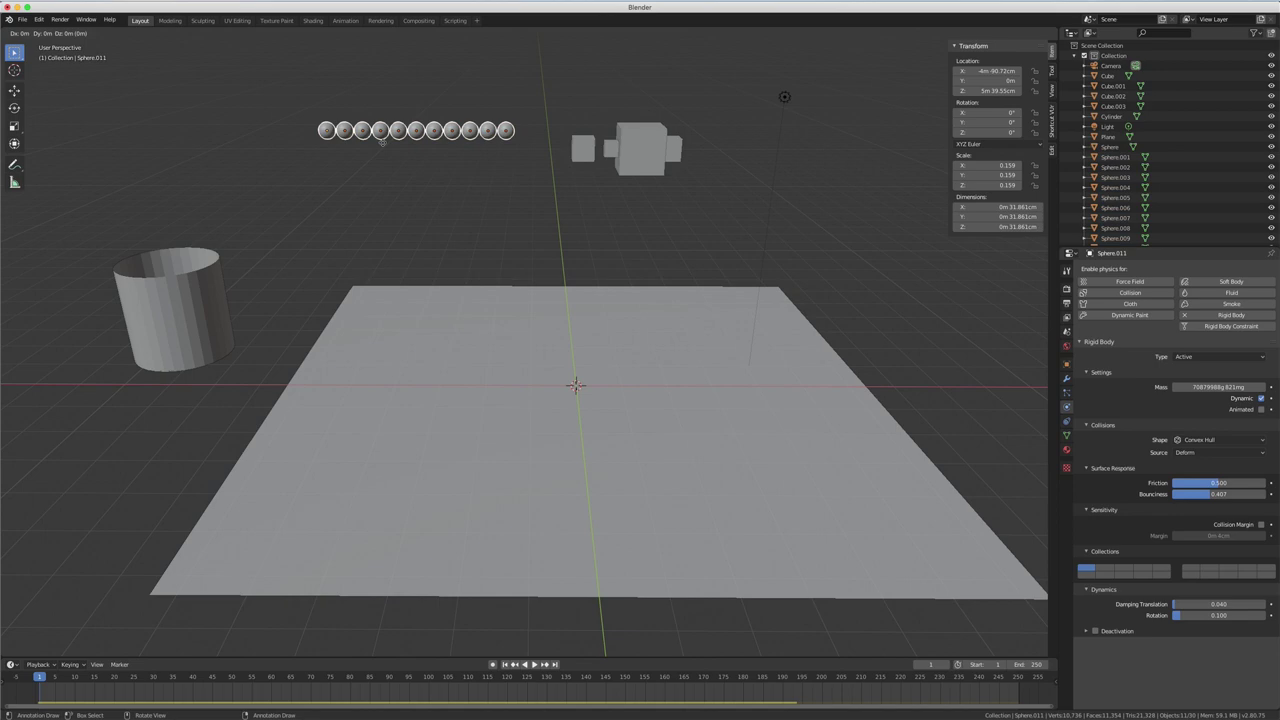
key(y)
click(379, 156)
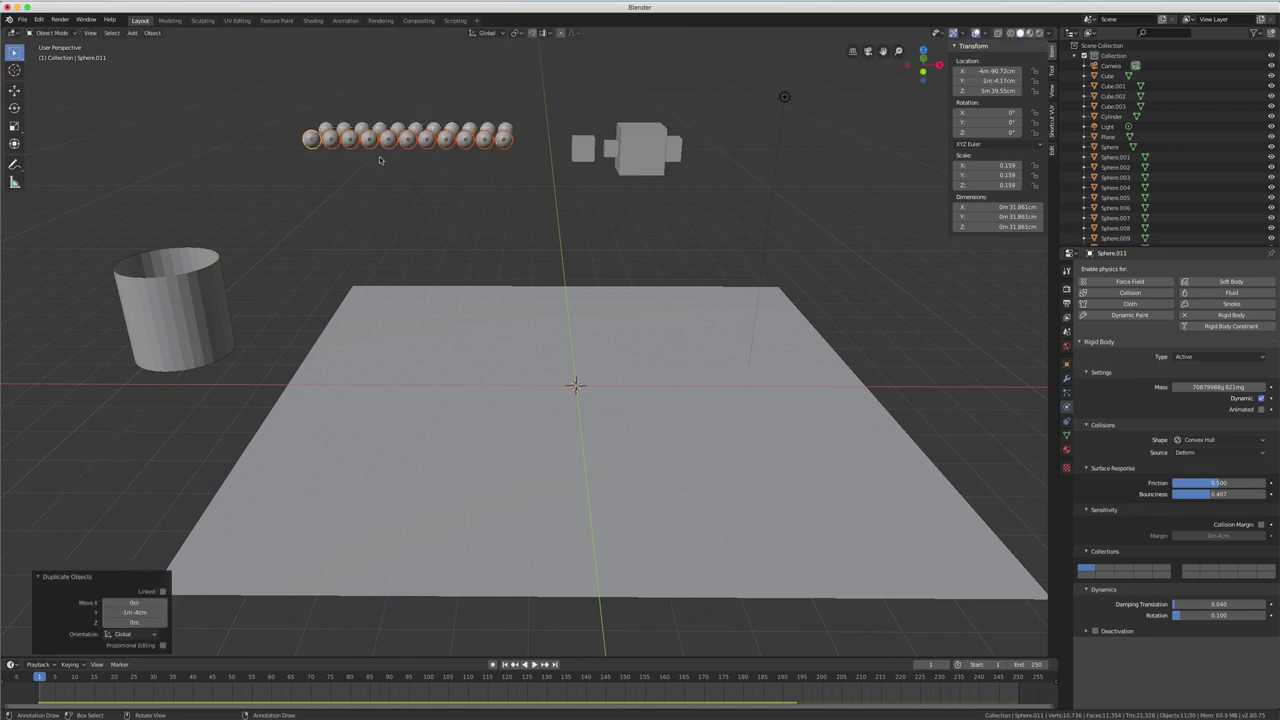
key(shift+r)
key(shift+r)
key(shift+r)
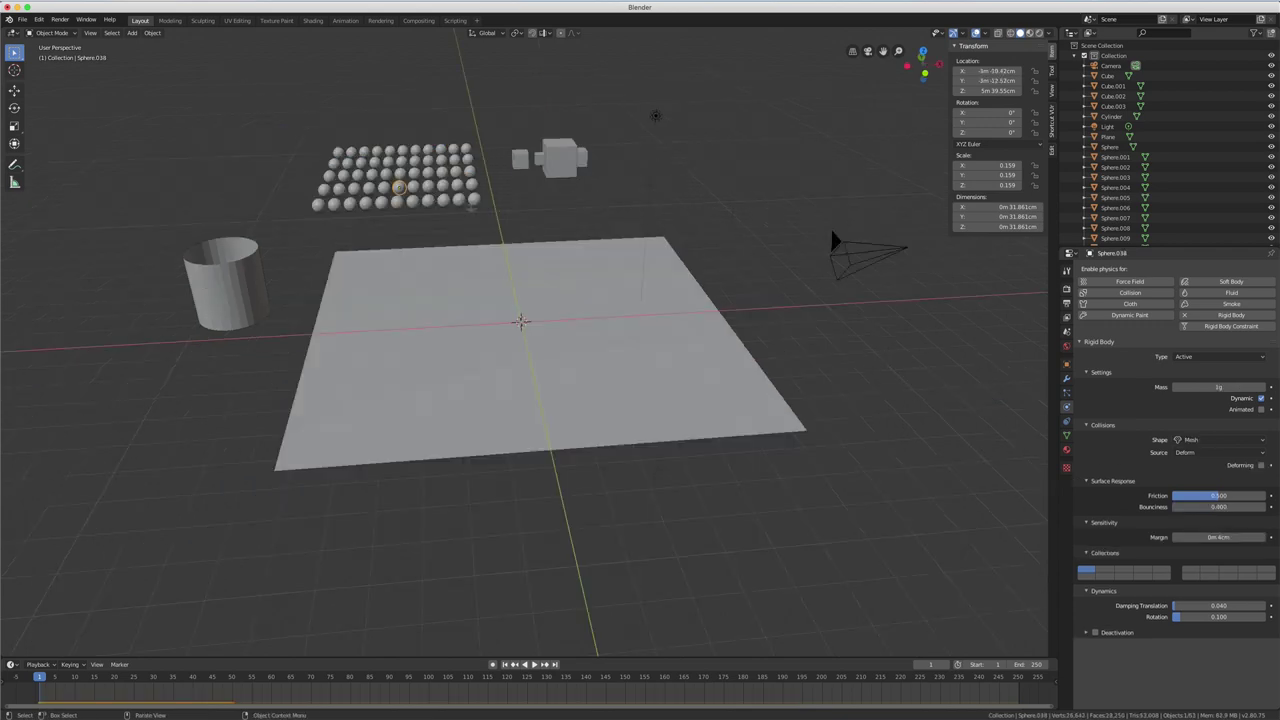
- Box-select the sphere grid with Sphere.054 active and copy its rigid body settings to all
click(470, 203)
key(b)
drag(289, 117, 492, 220)
click(152, 33)
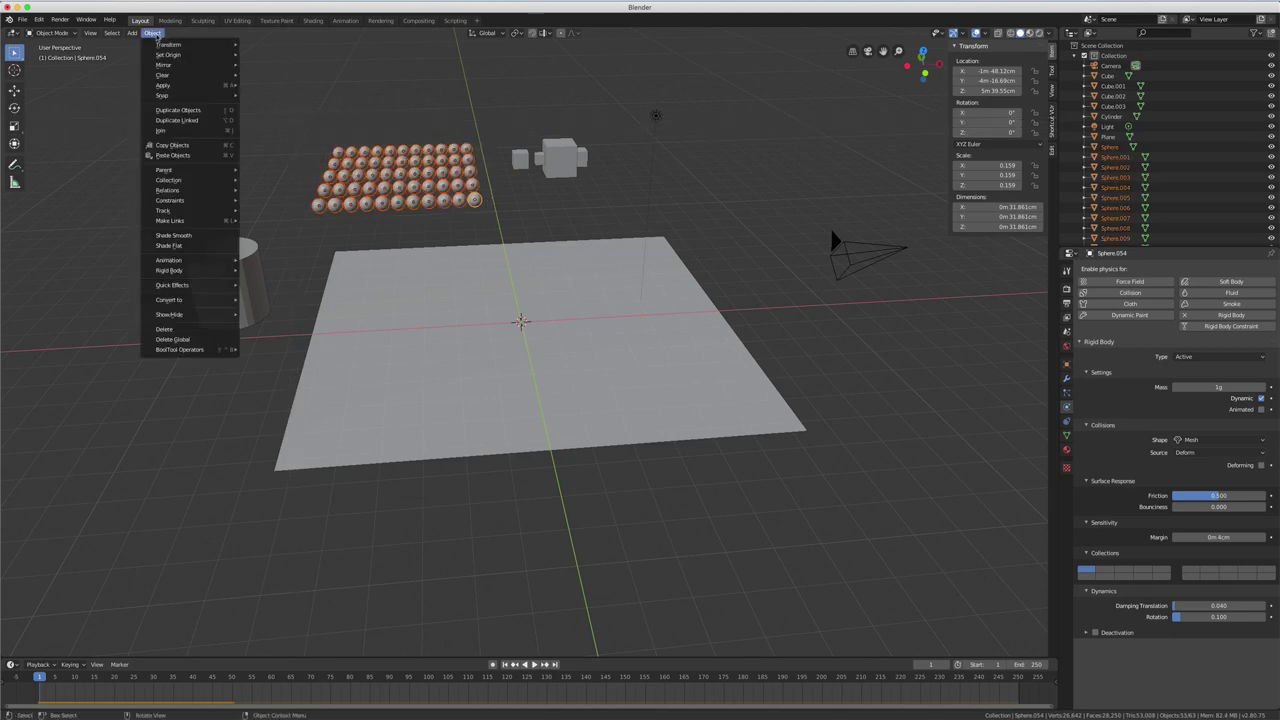
mouse_move(190, 270)
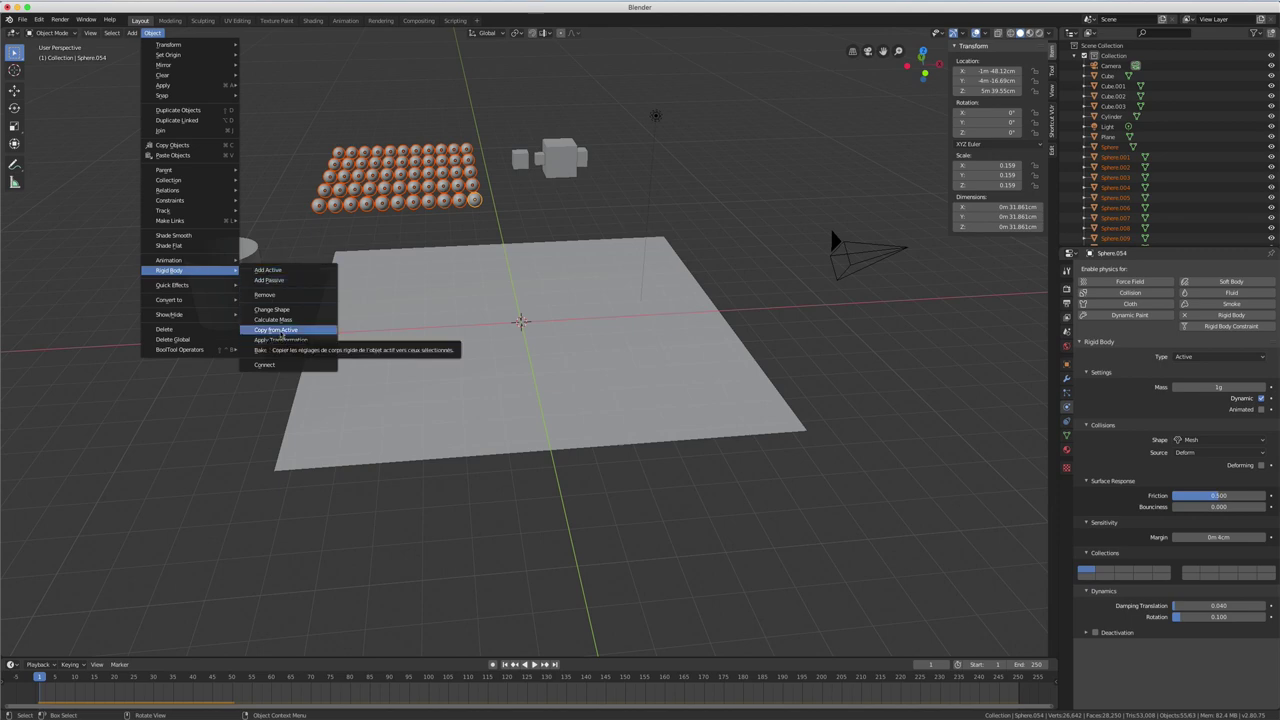
click(280, 335)
click(476, 200)
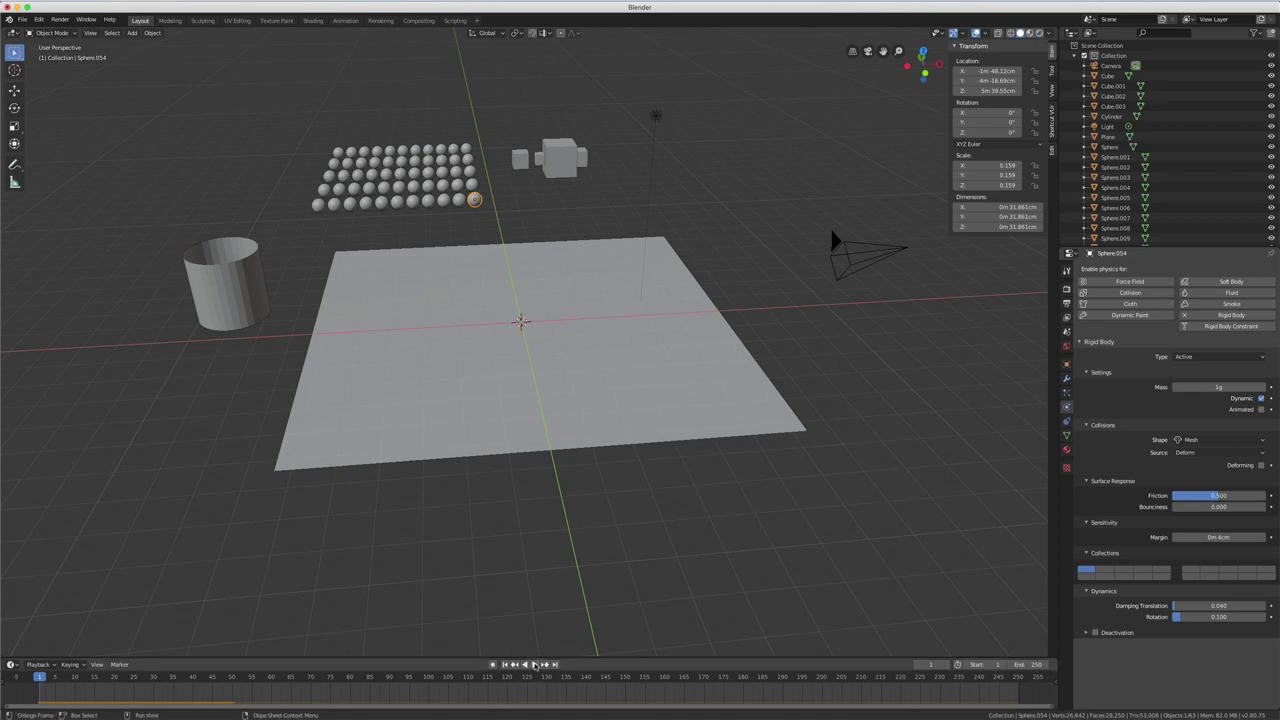
- Play and stop the falling-spheres simulation, orbit to see the whole scene, and rewind to the start
click(535, 664)
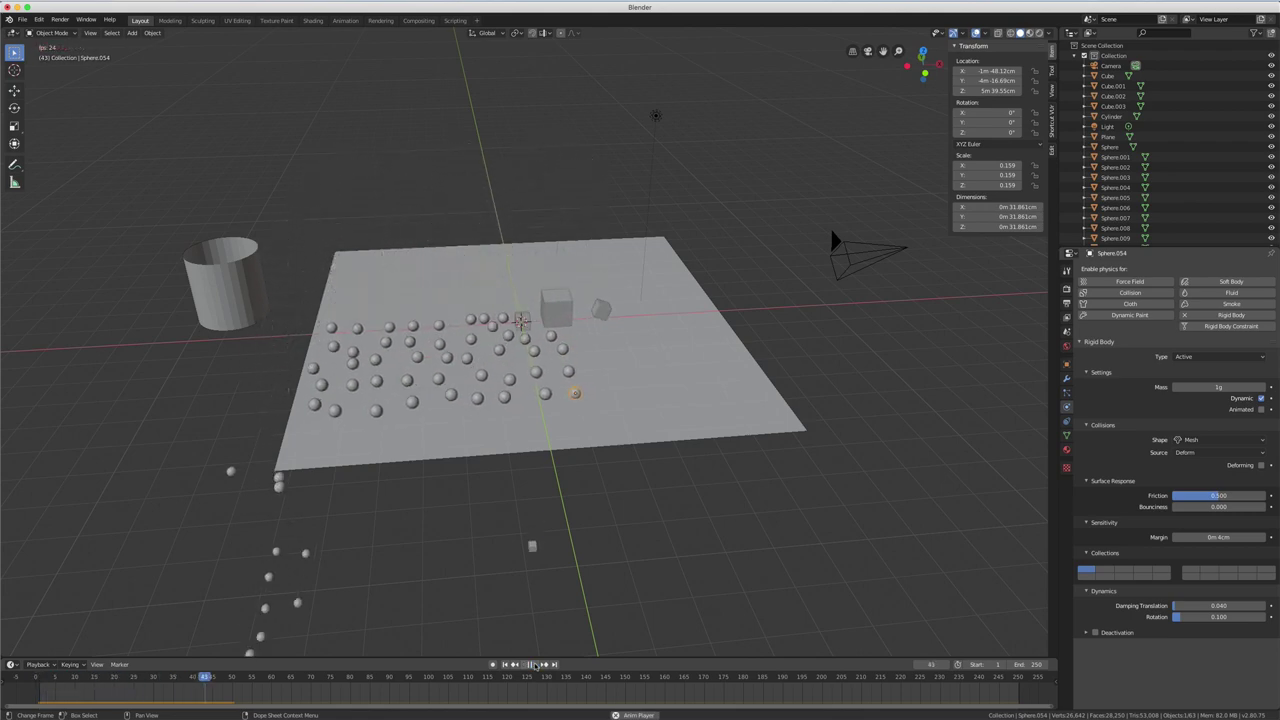
click(535, 664)
scroll(357, 634, down, 3)
middle_drag(357, 634, 506, 569)
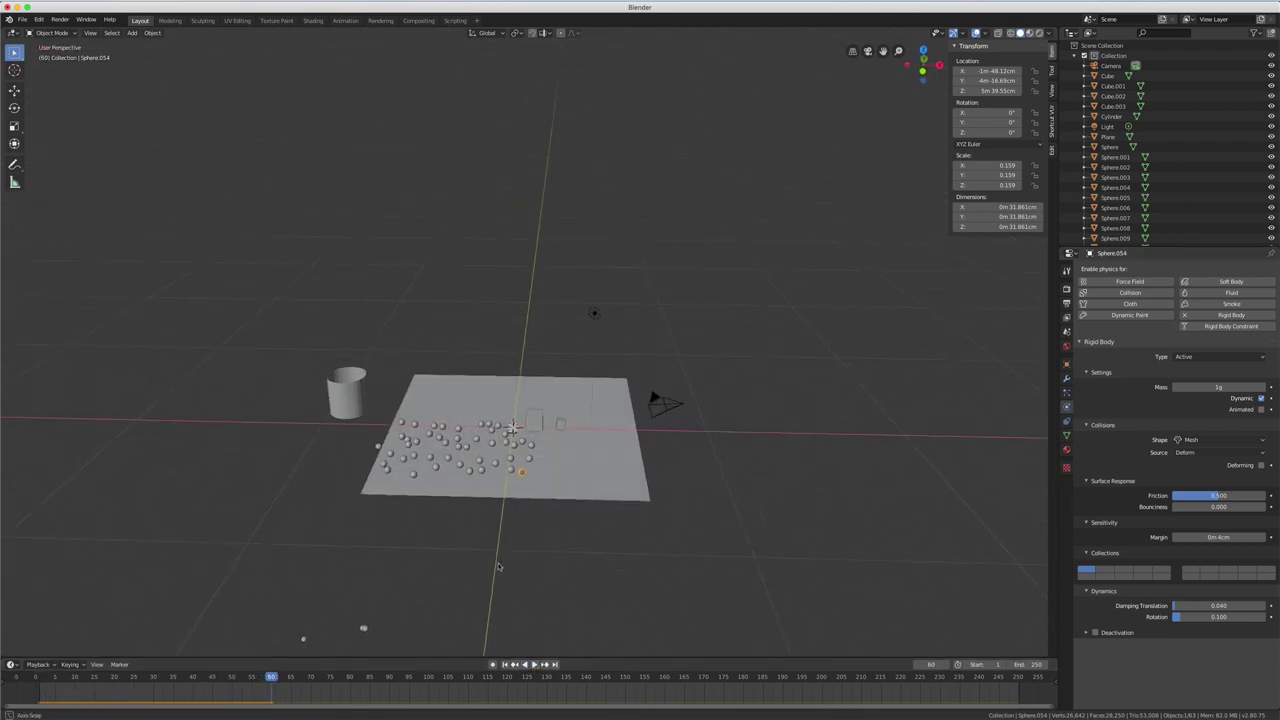
click(505, 664)
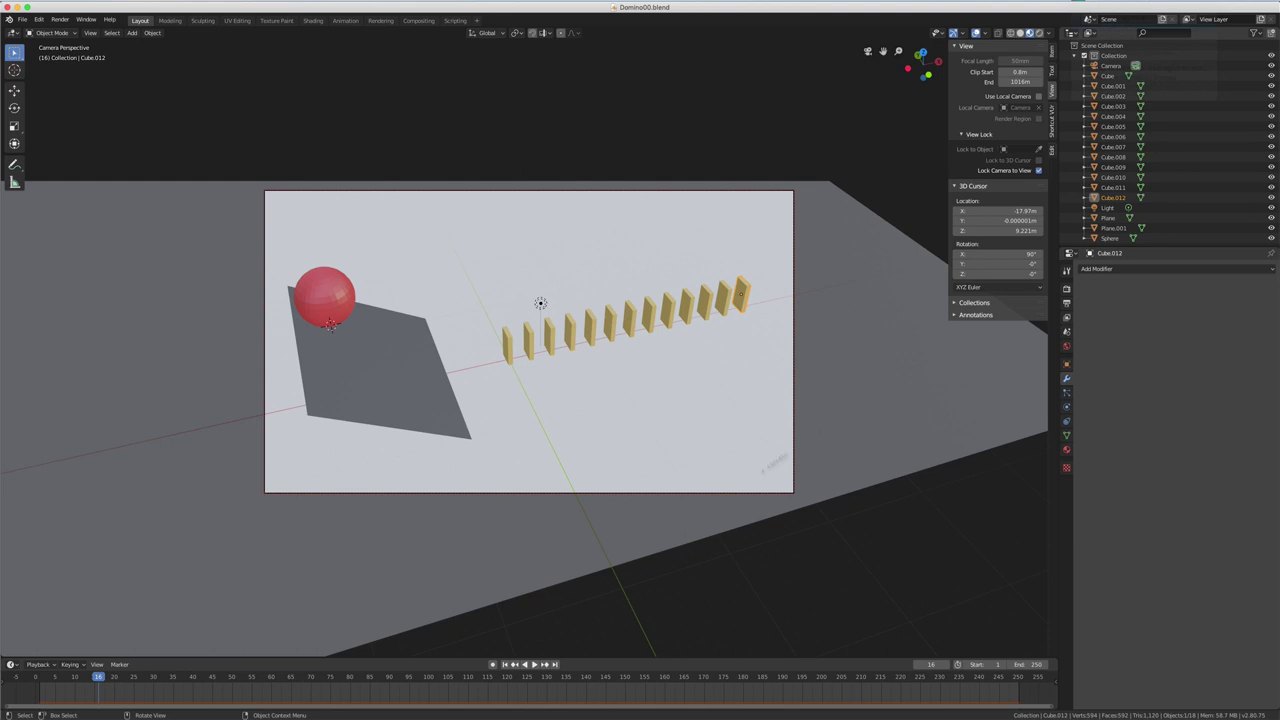
- Replay the domino simulation from frame 1, stop it at frame 47, and choose File > Open
click(504, 664)
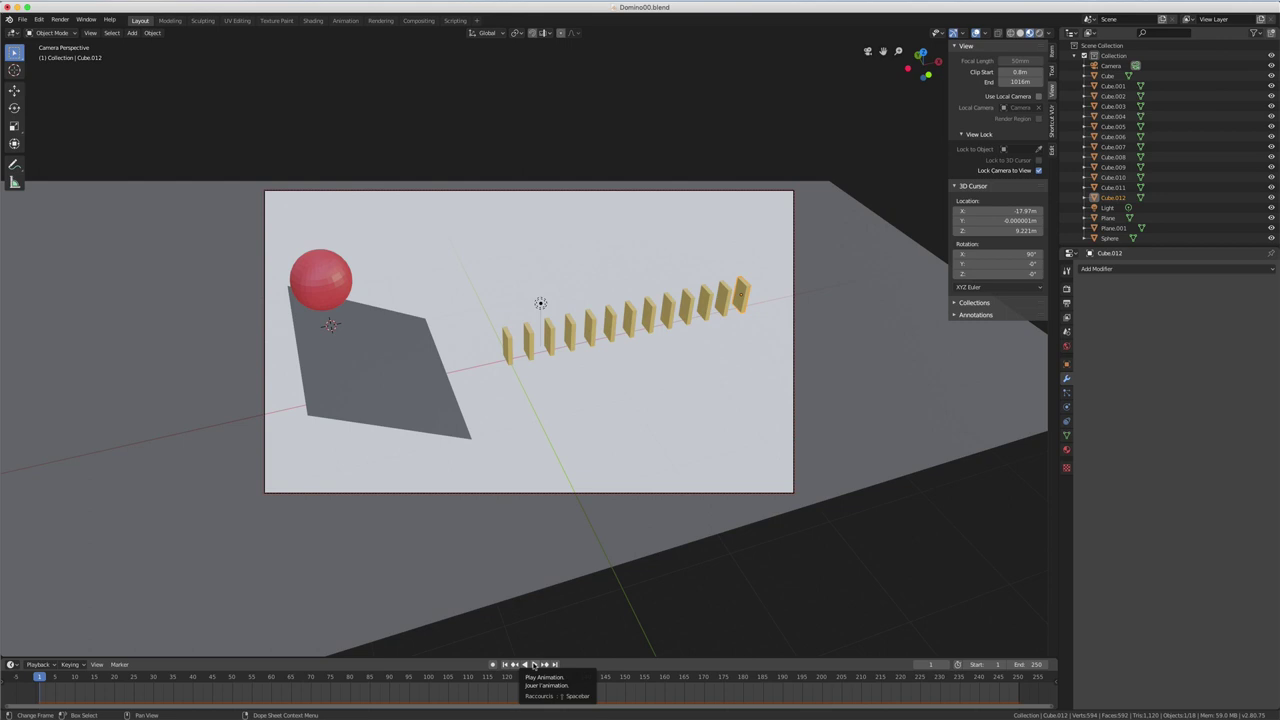
click(534, 664)
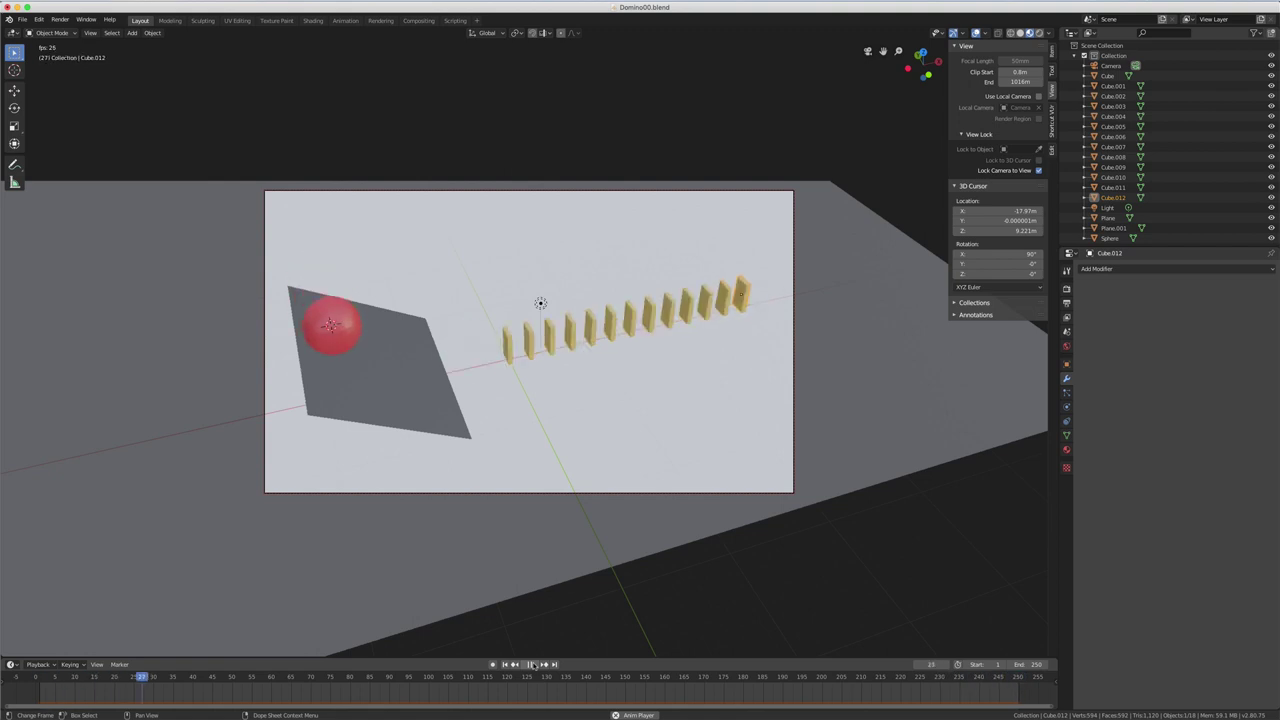
click(532, 664)
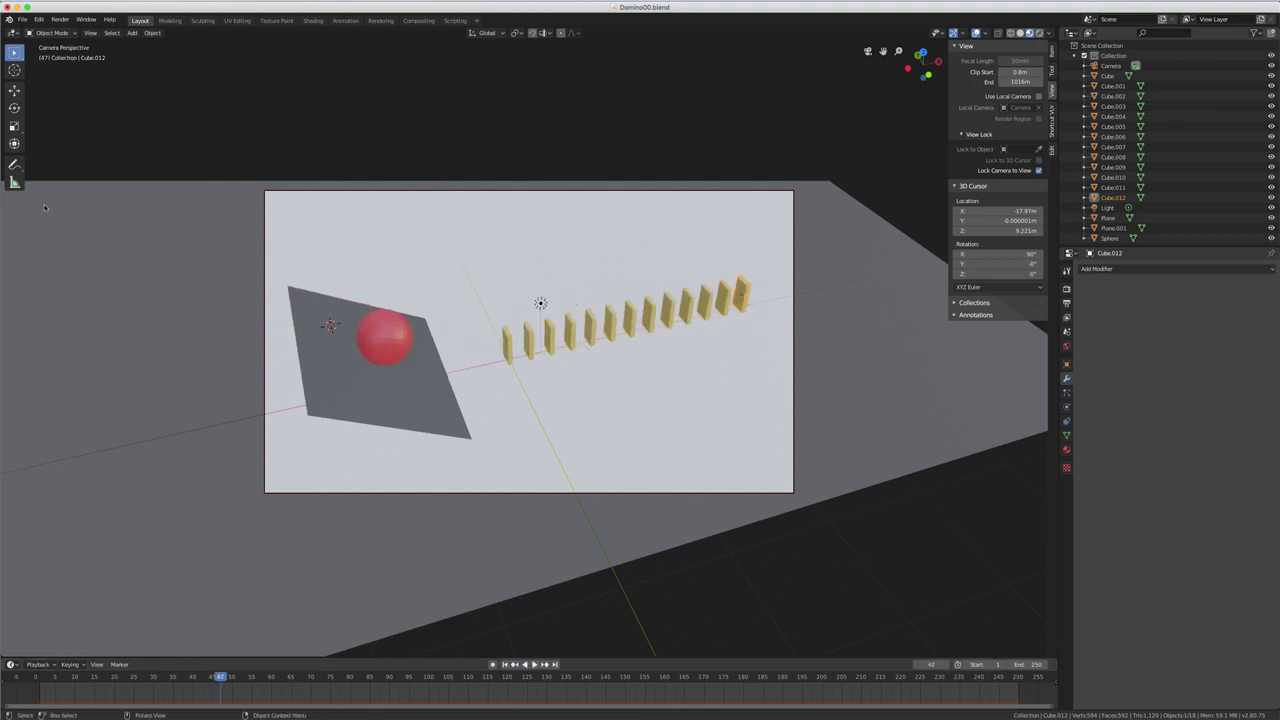
click(22, 19)
click(31, 31)
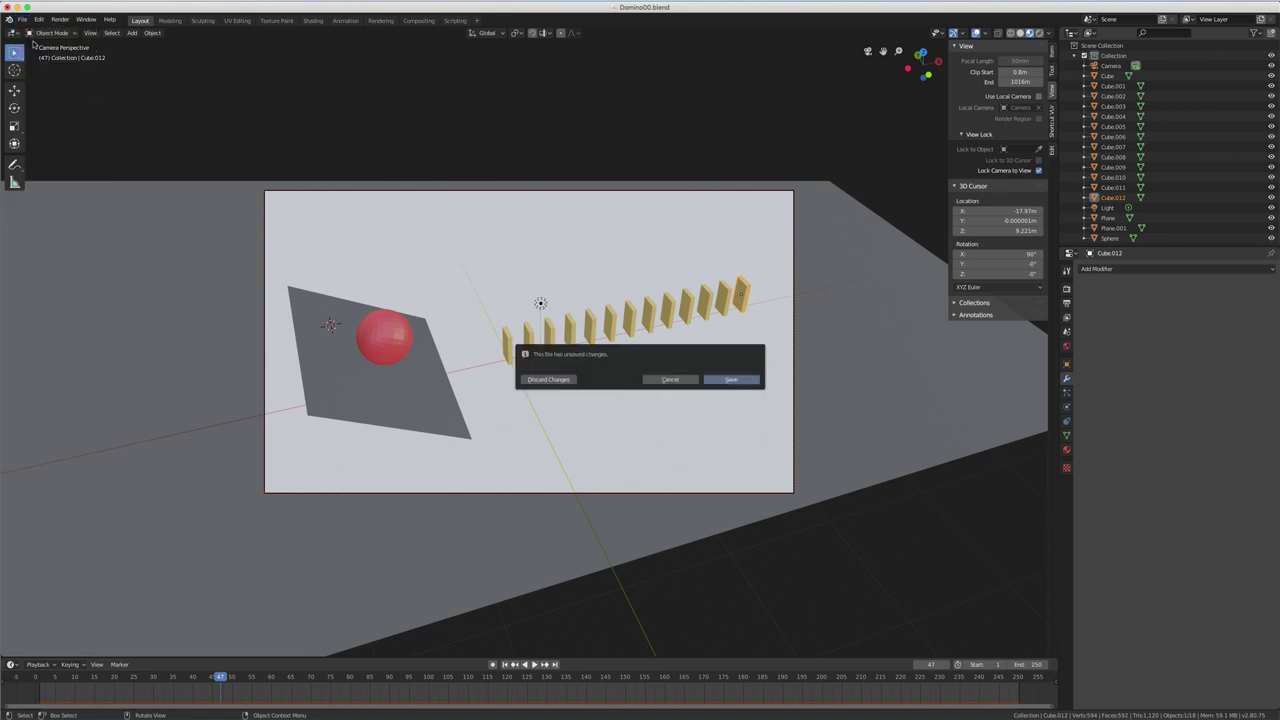
- Discard the domino scene changes and open Physique05.blend
click(552, 381)
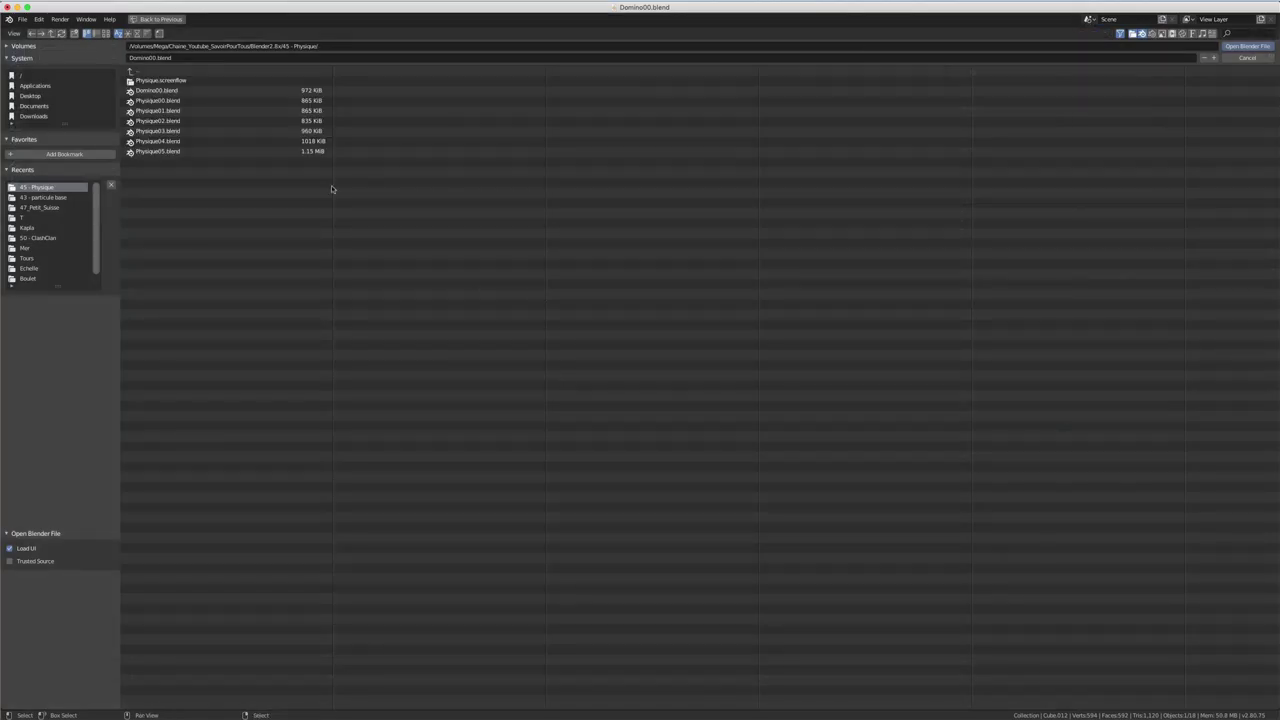
double_click(180, 151)
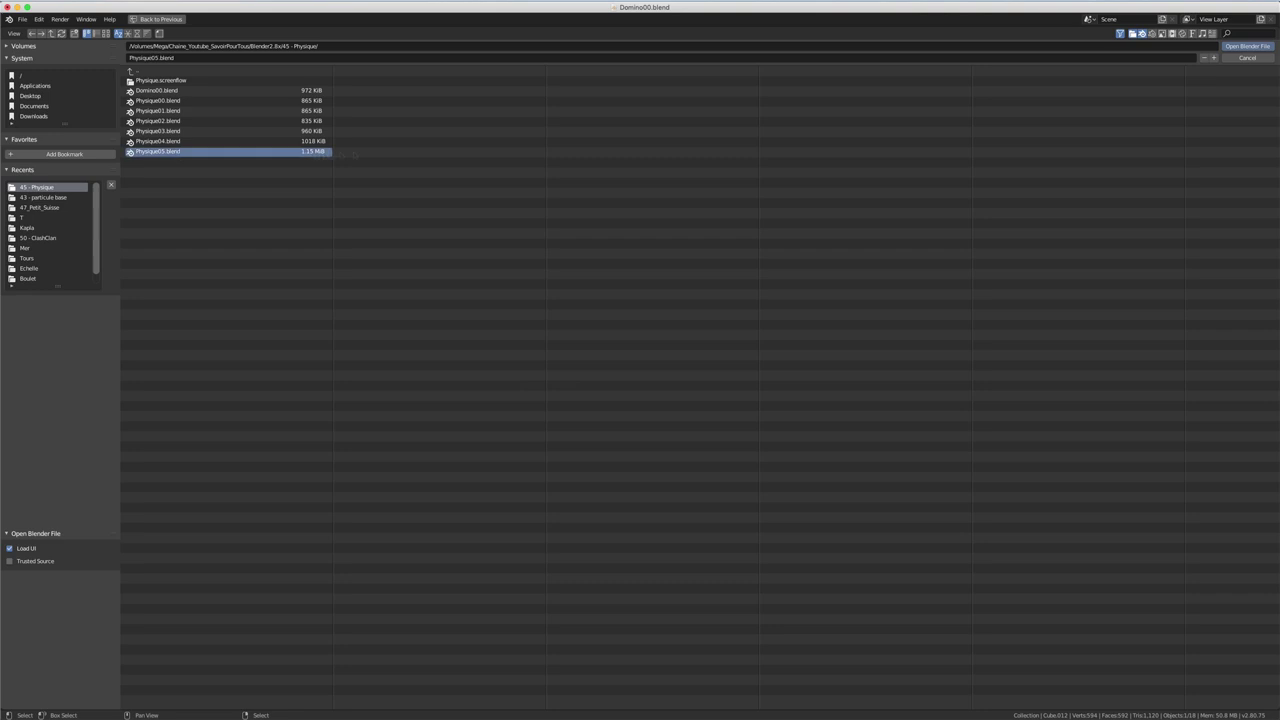
click(1245, 47)
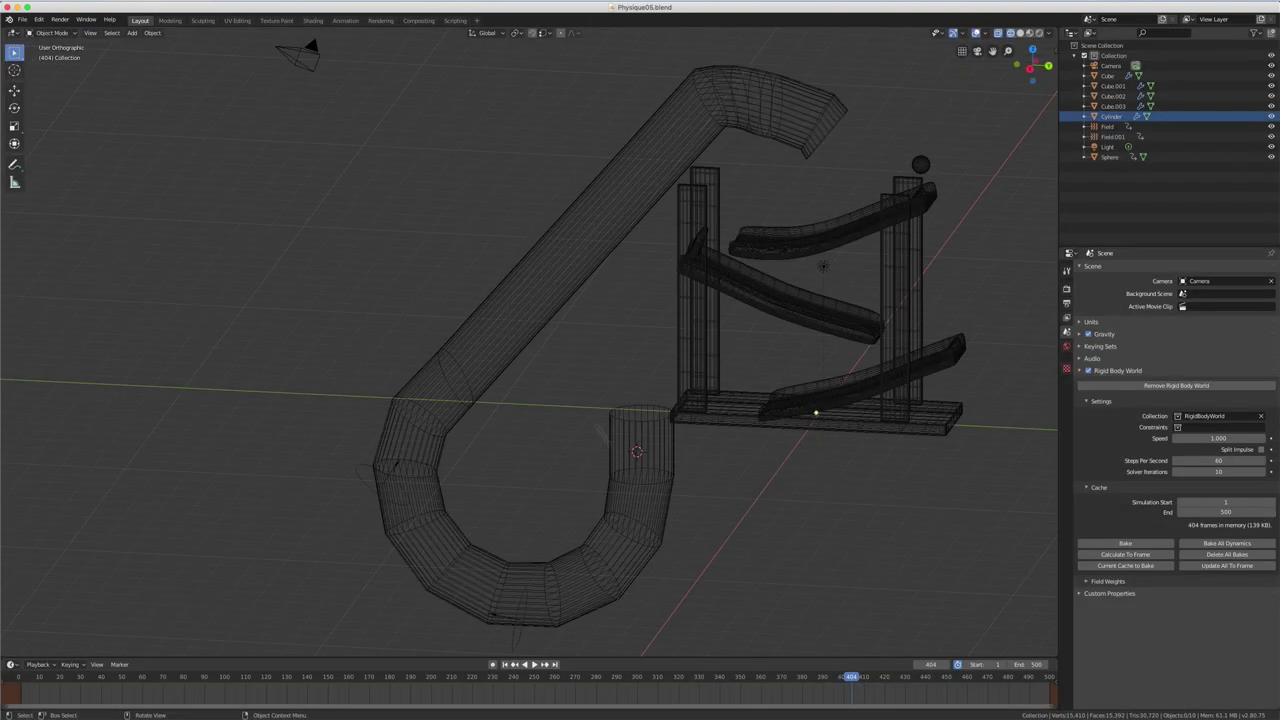
- Orbit around the marble run and switch the viewport shading to Solid, then Look Dev
scroll(659, 442, down, 3)
middle_drag(757, 423, 689, 369)
key(z)
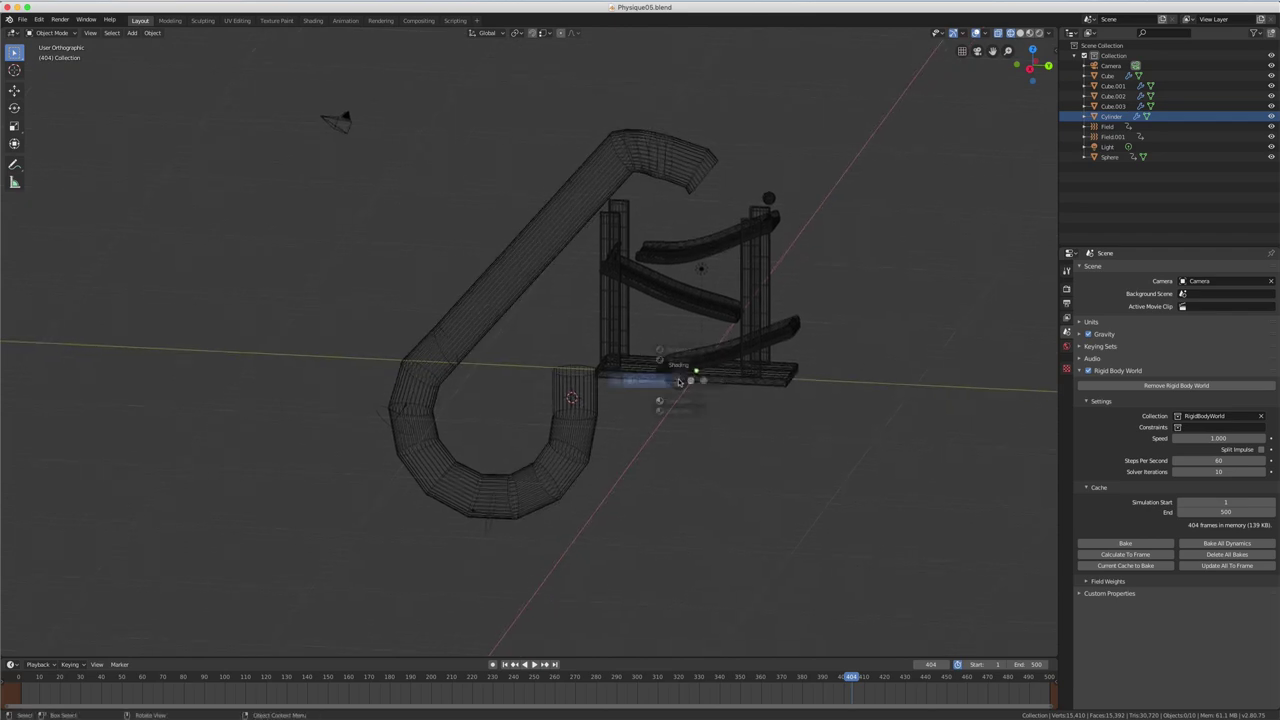
click(750, 385)
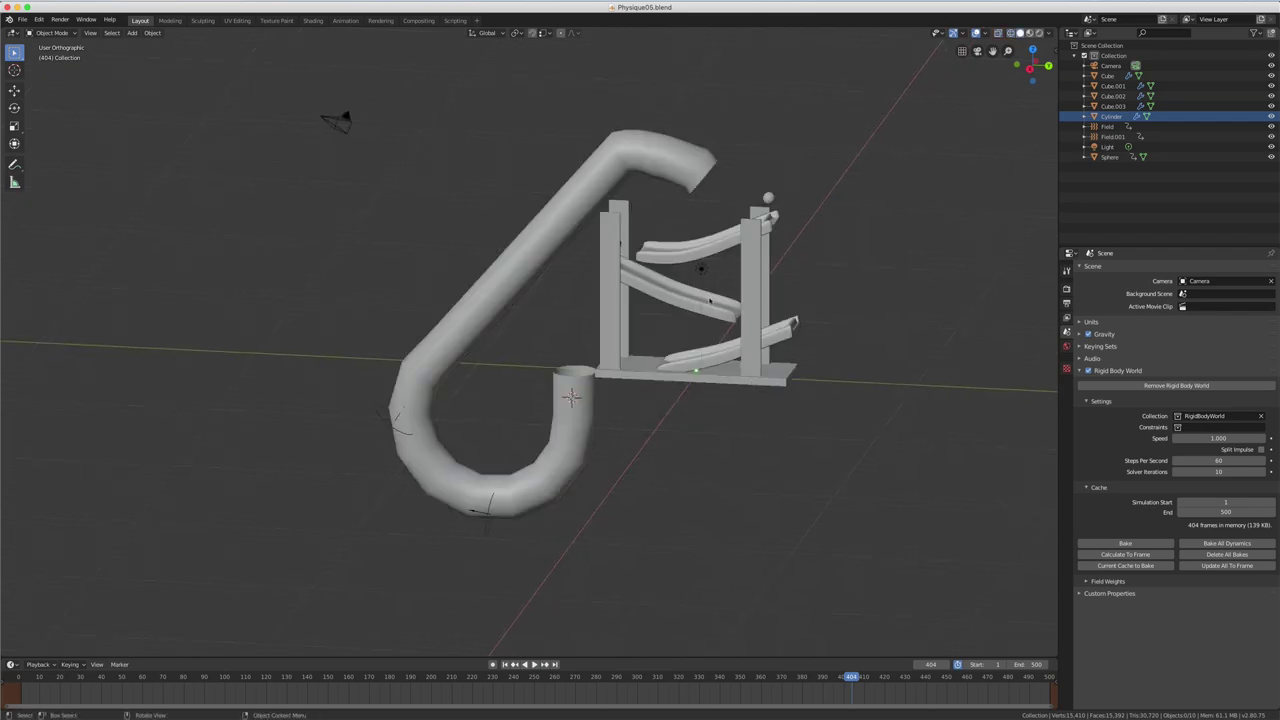
key(z)
click(709, 361)
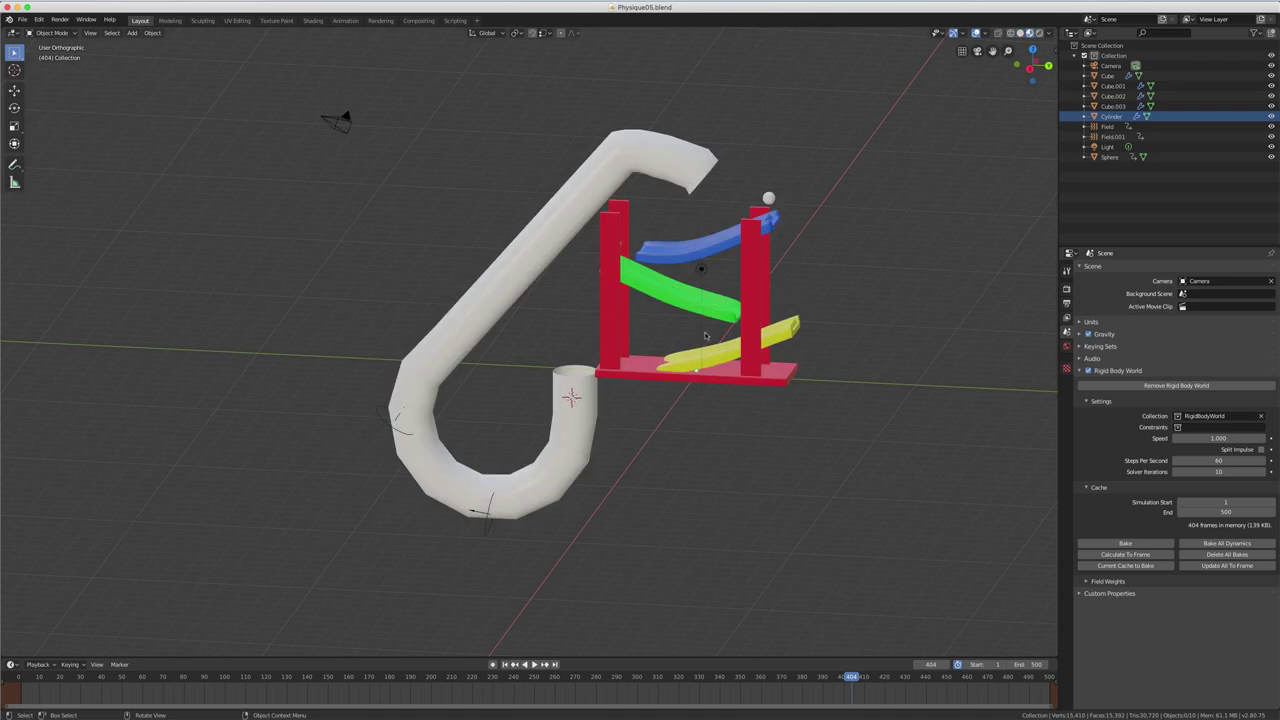
- Select the blue ramp and set its rigid body collision shape to Convex Hull
click(684, 250)
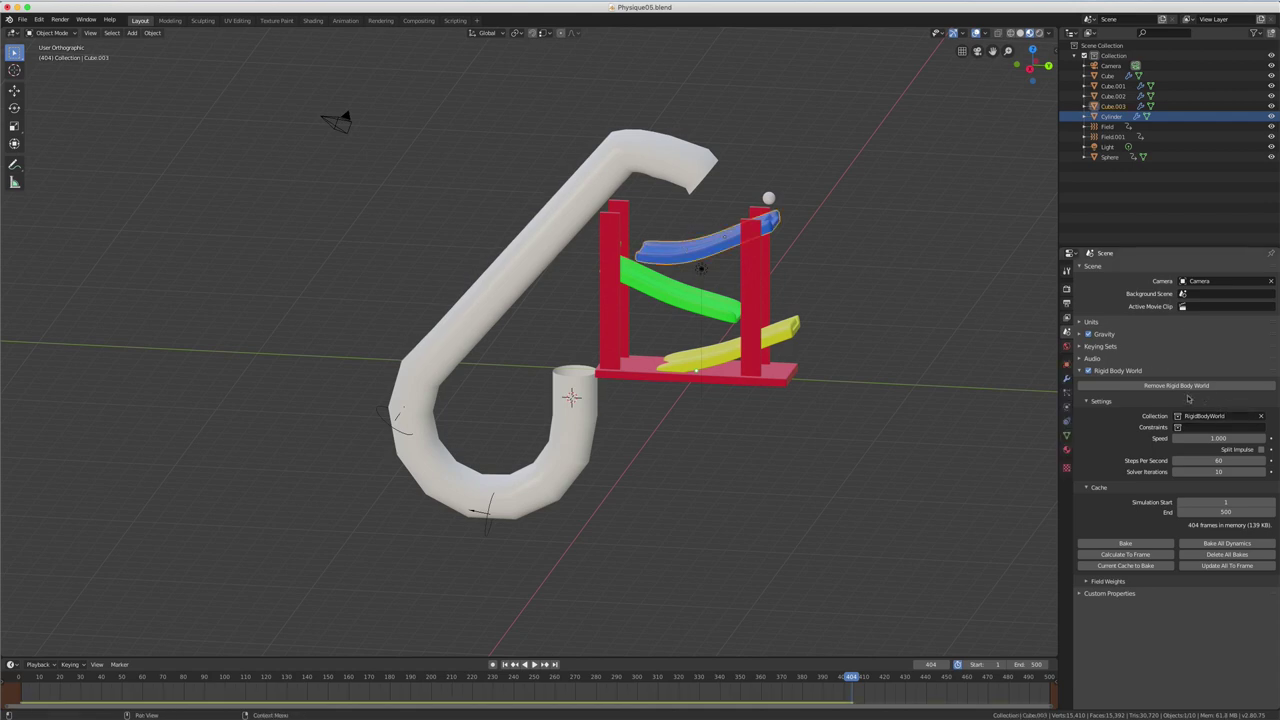
click(1066, 407)
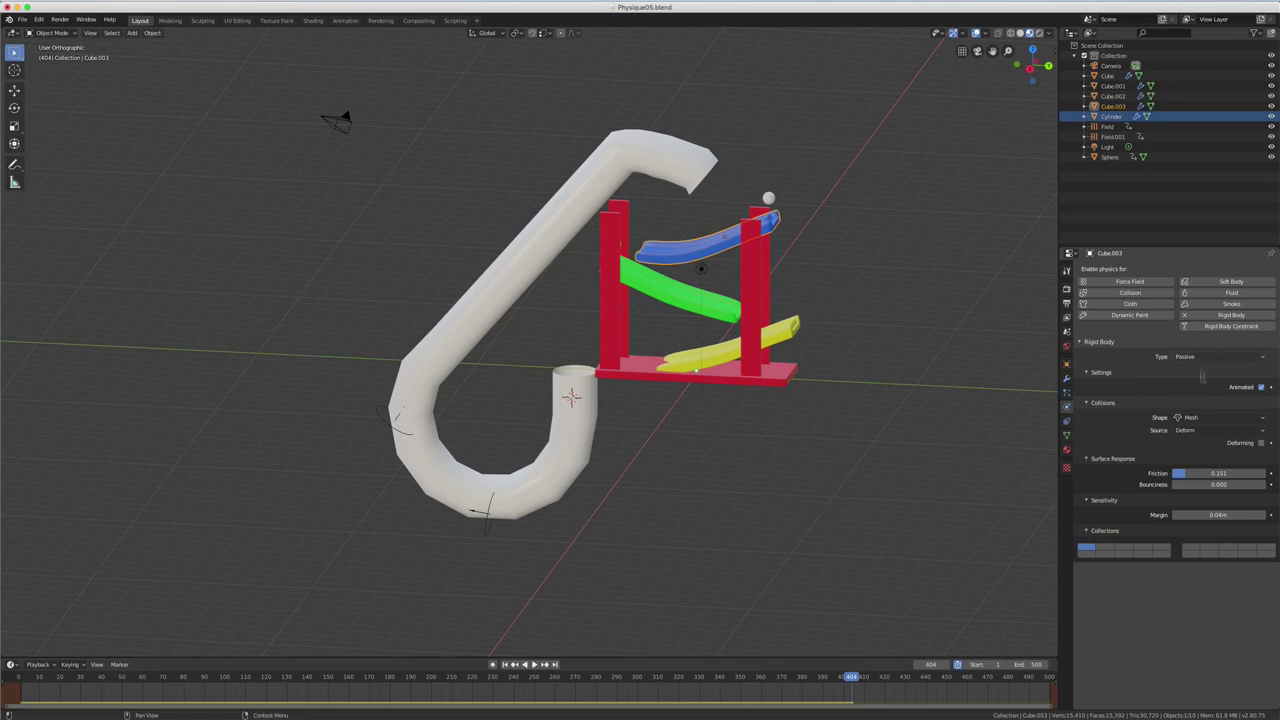
middle_drag(714, 270, 778, 208)
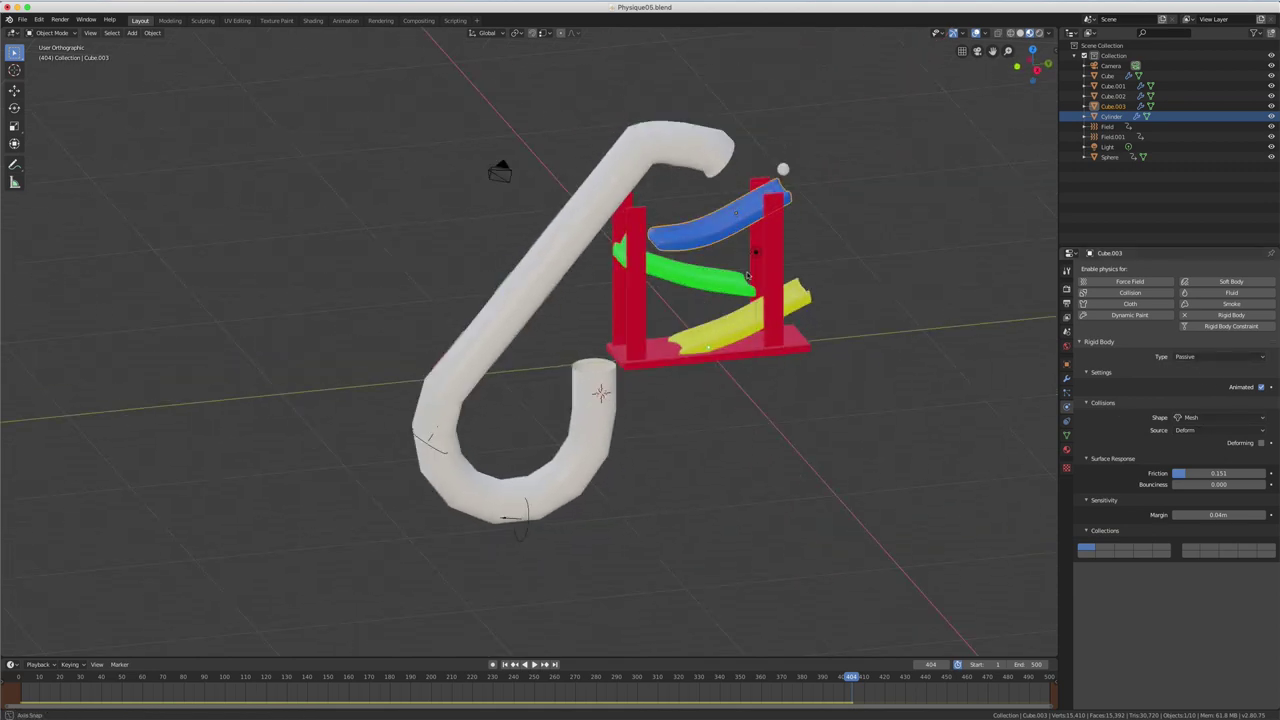
scroll(777, 208, up, 6)
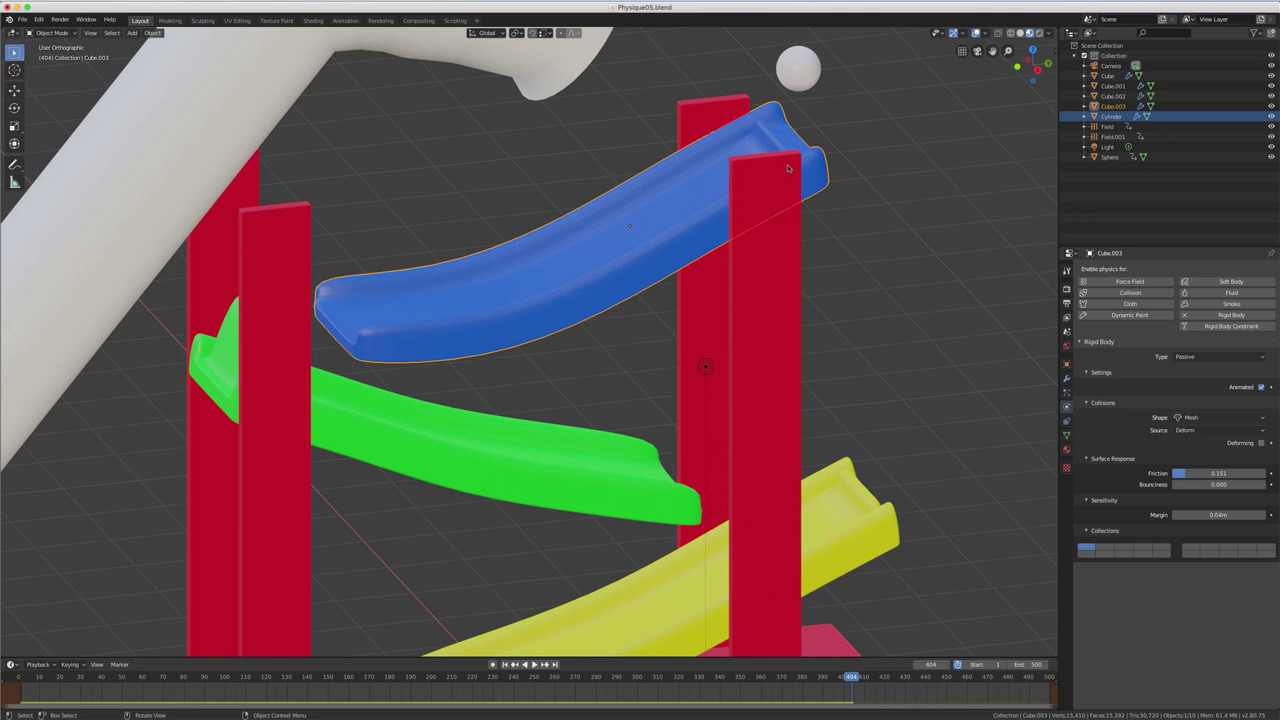
middle_drag(787, 164, 772, 157)
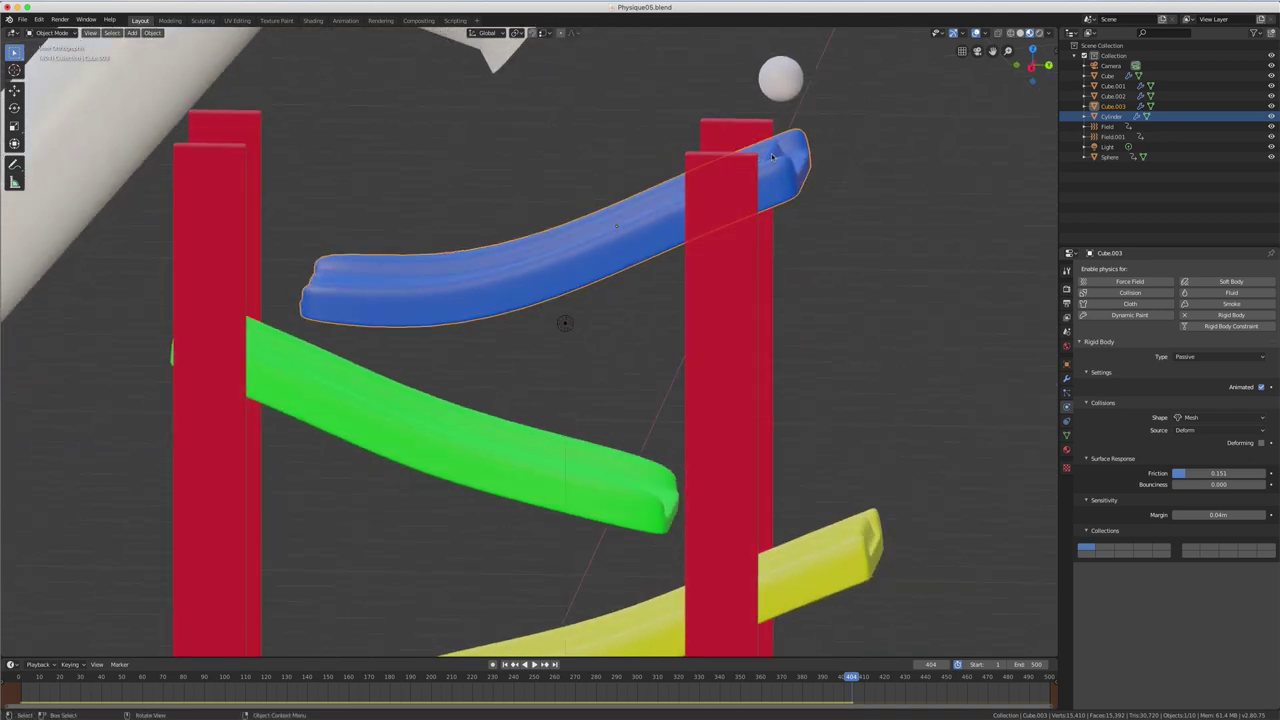
click(1203, 431)
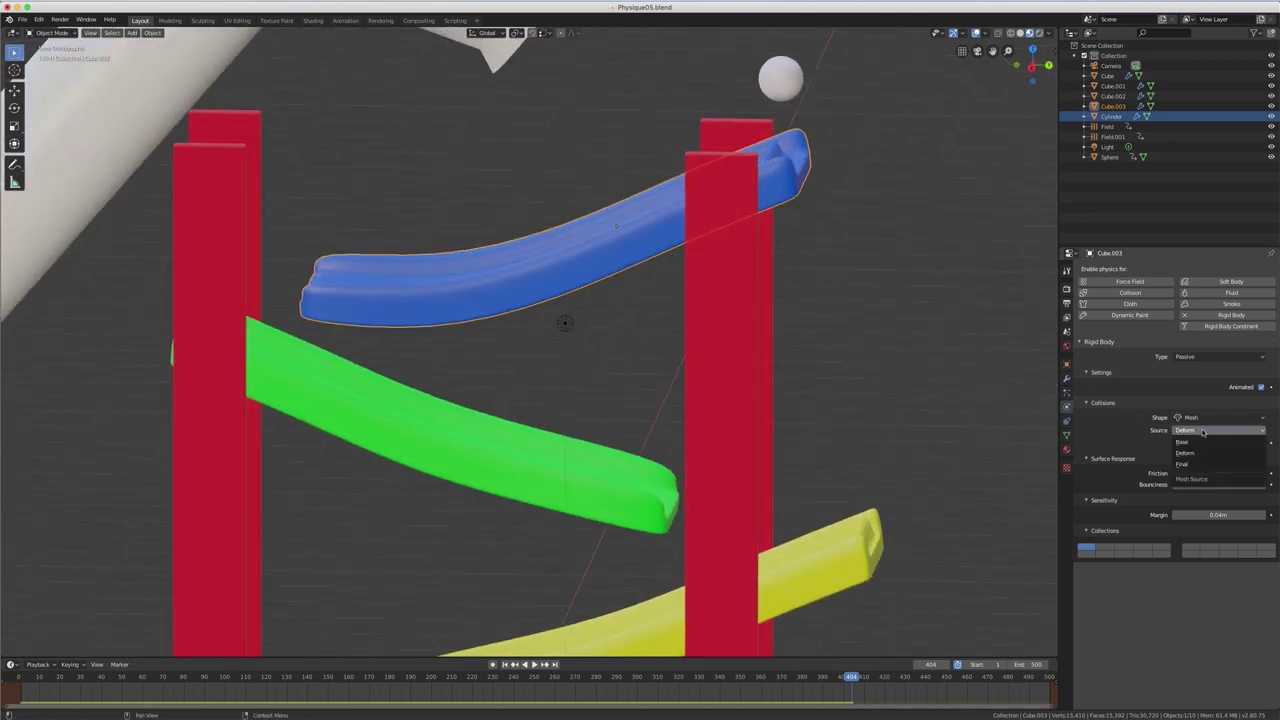
click(1203, 417)
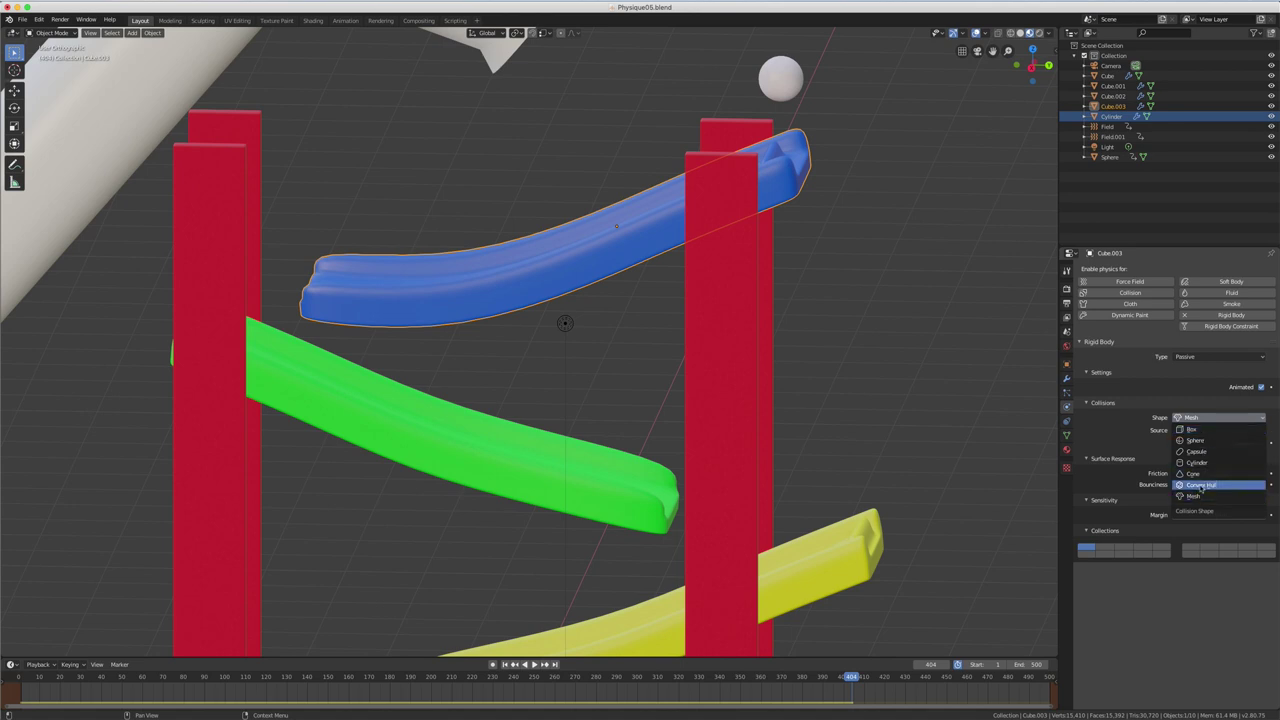
click(1201, 485)
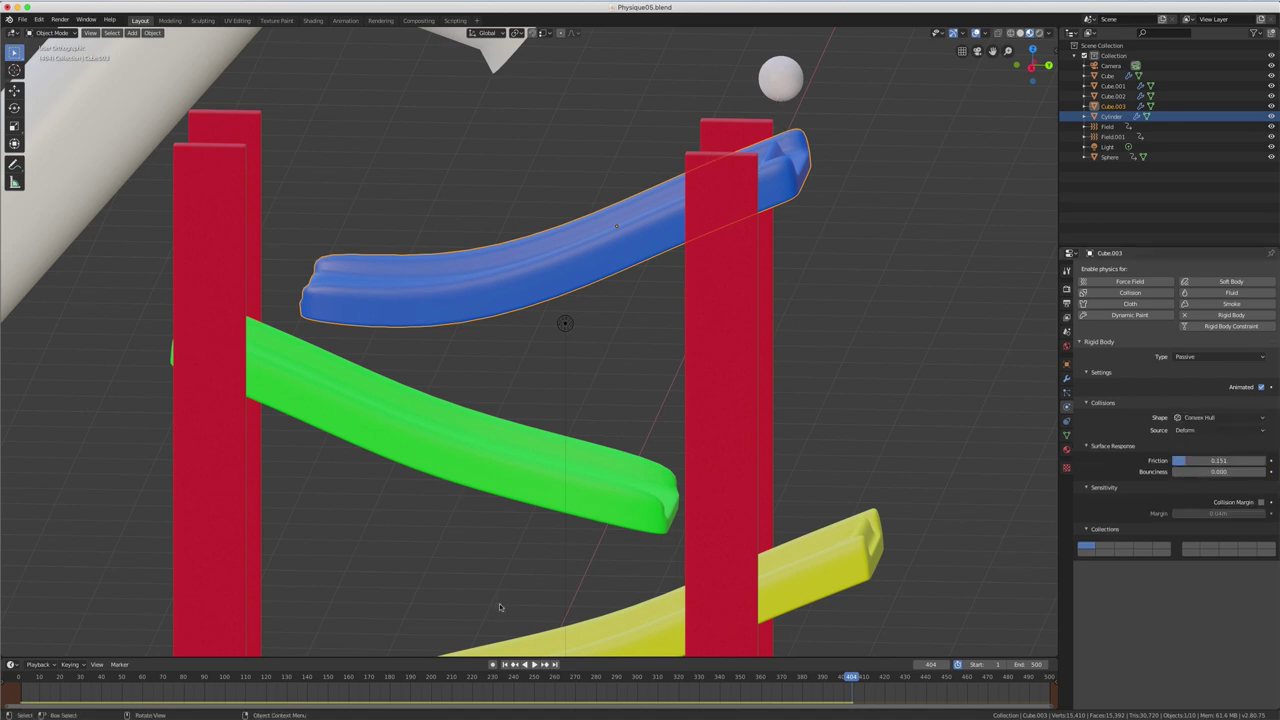
- Replay the marble run from the start, pause it, and orbit to face the ball and ramps
click(535, 664)
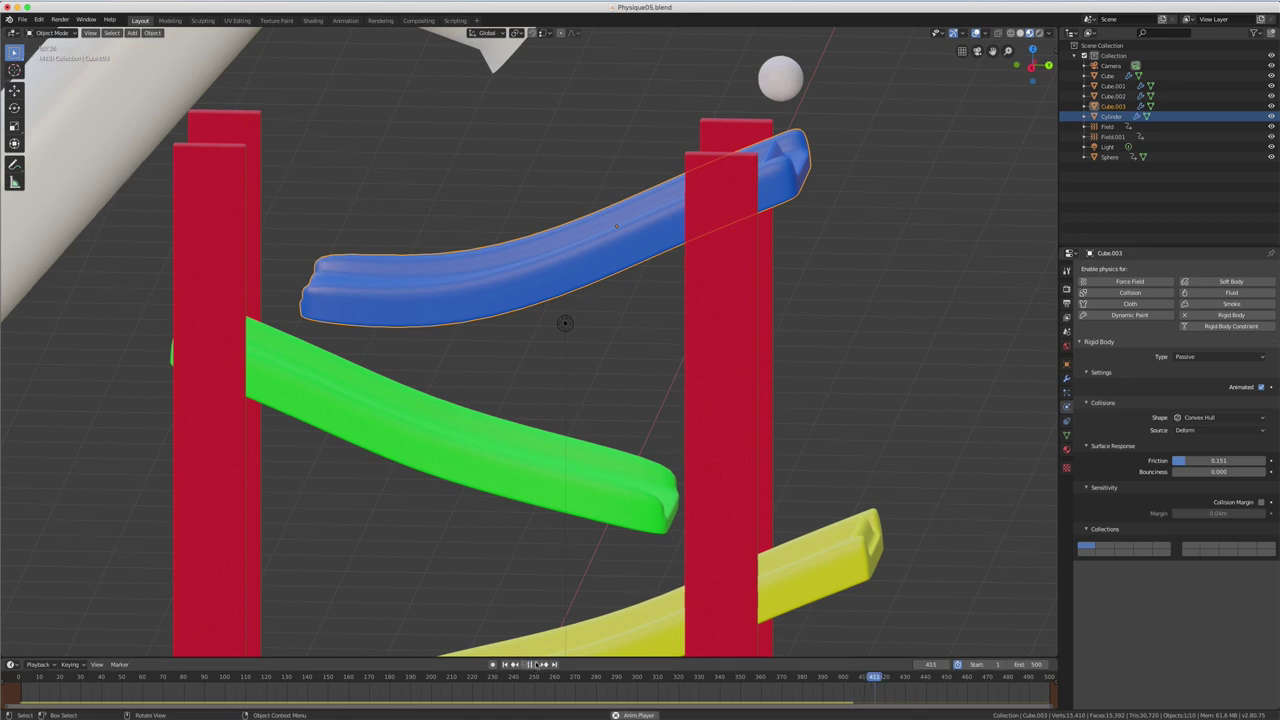
click(535, 664)
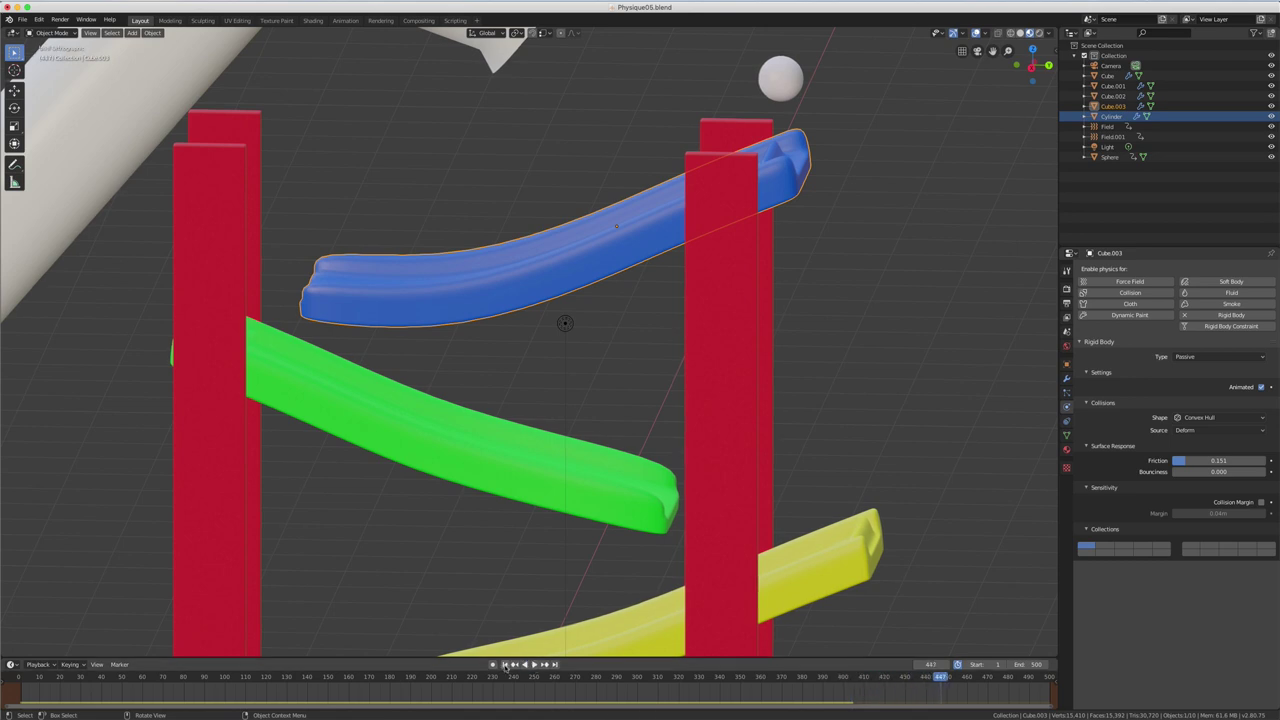
click(507, 664)
click(535, 664)
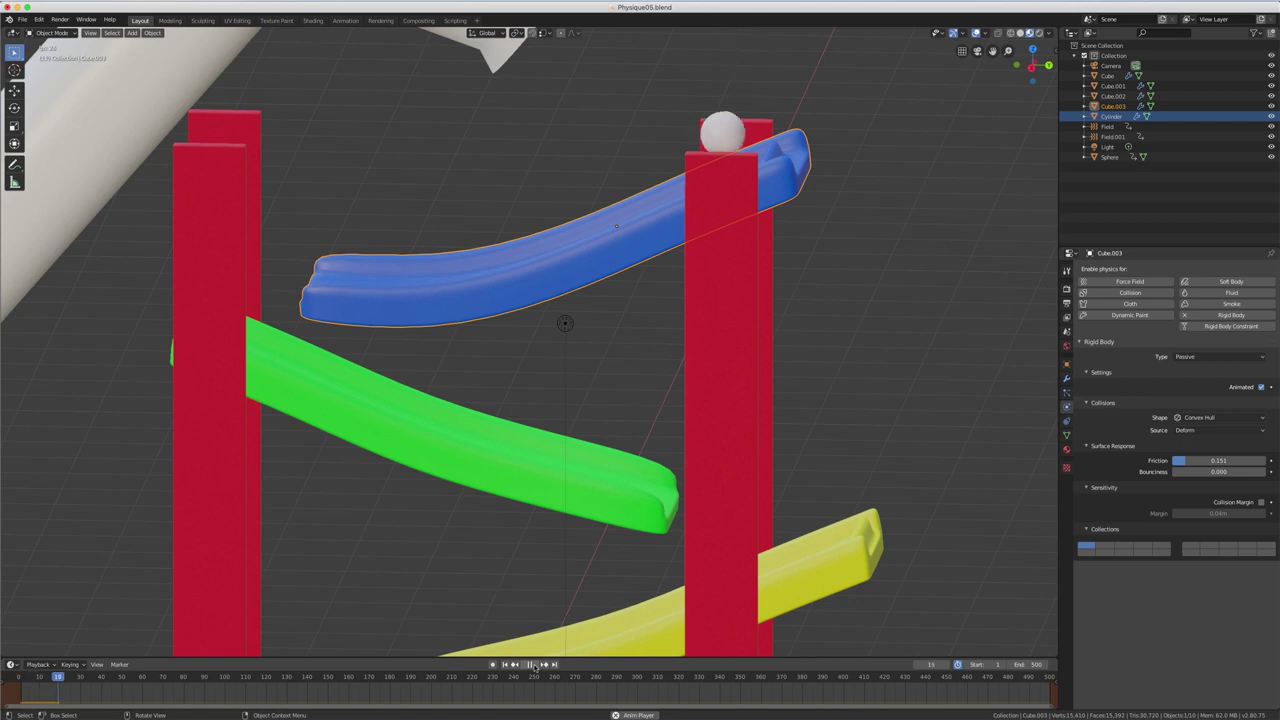
click(535, 664)
key(KP_5)
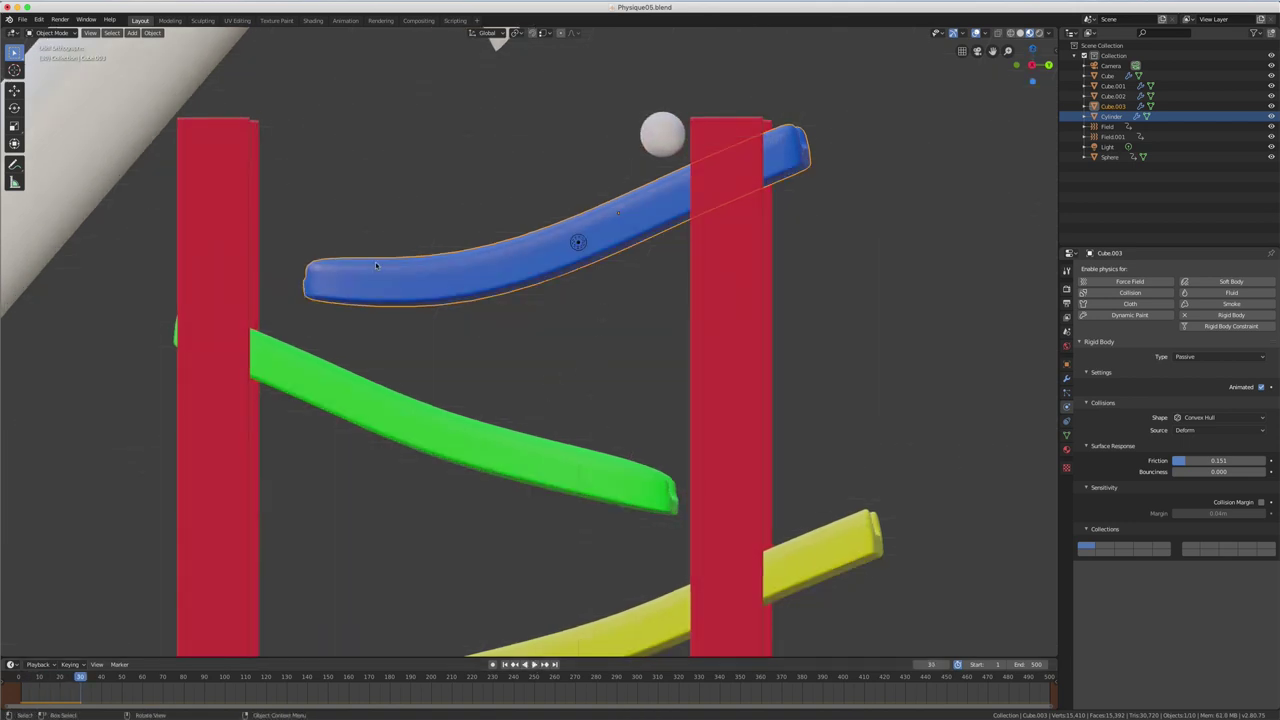
middle_drag(576, 205, 729, 177)
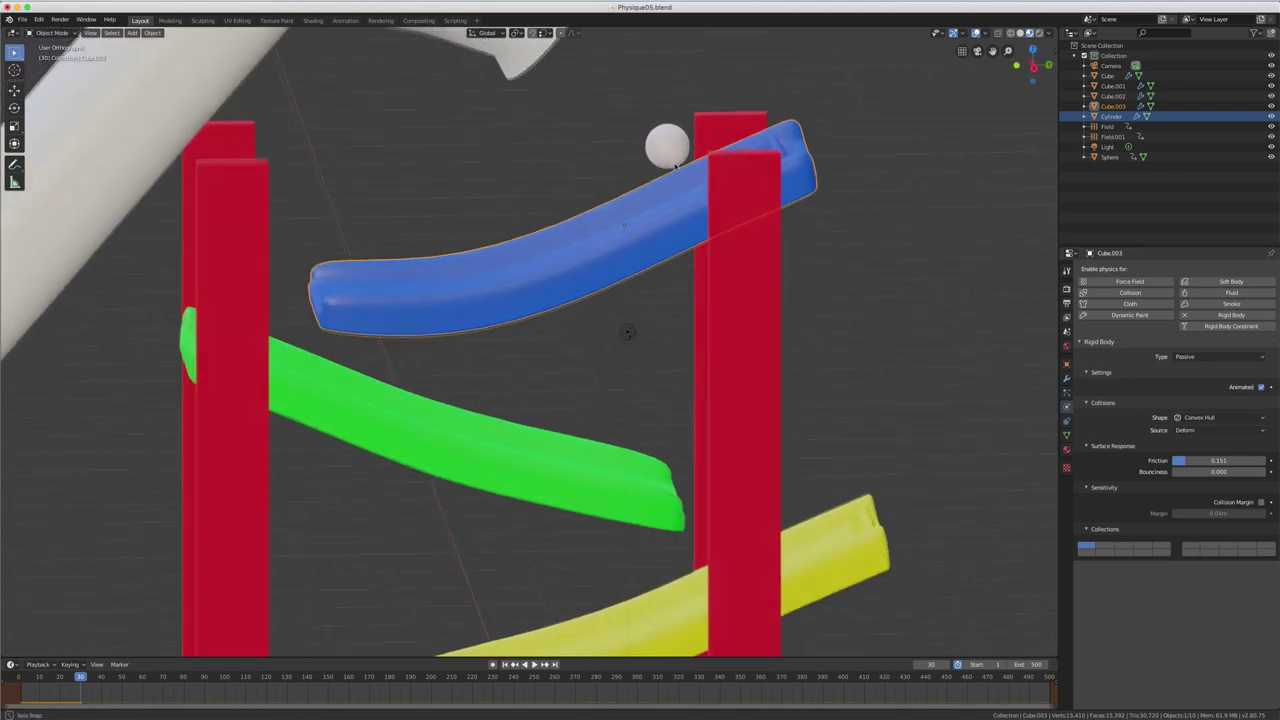
middle_drag(783, 131, 773, 118)
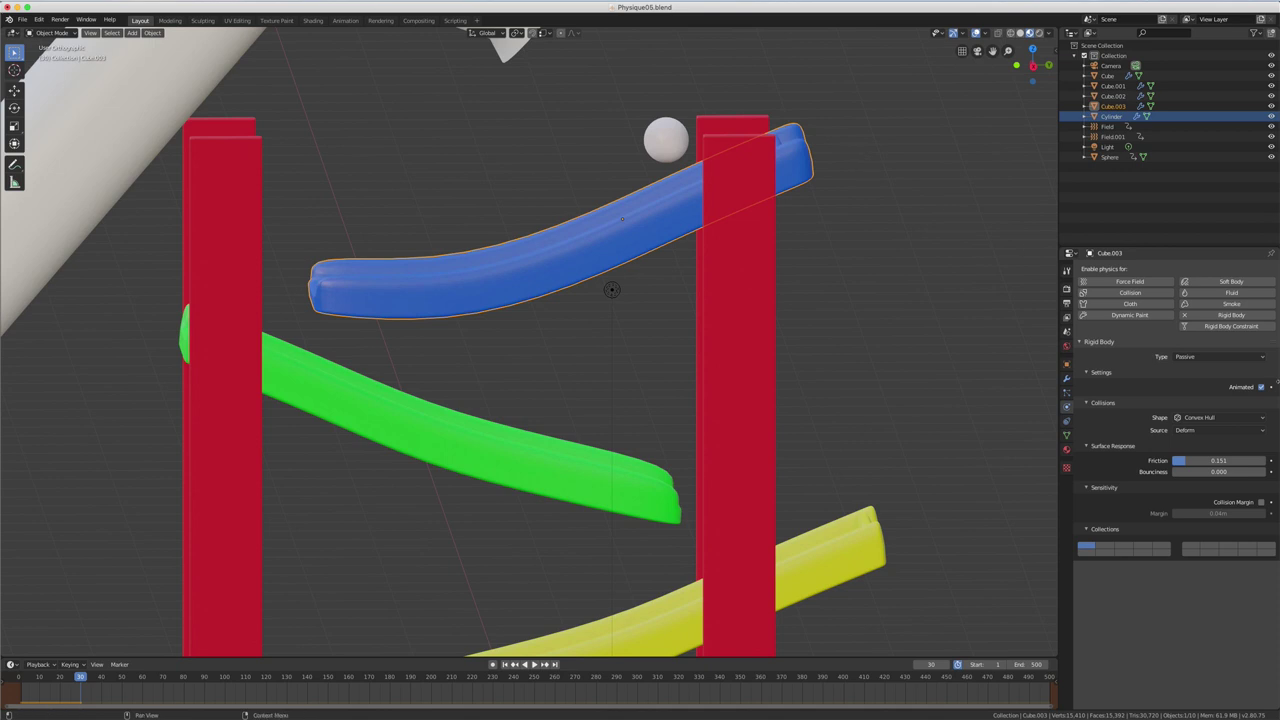
- Set the blue ramp's collision shape back to Mesh, replay from frame 1, and zoom out over the run
click(1206, 418)
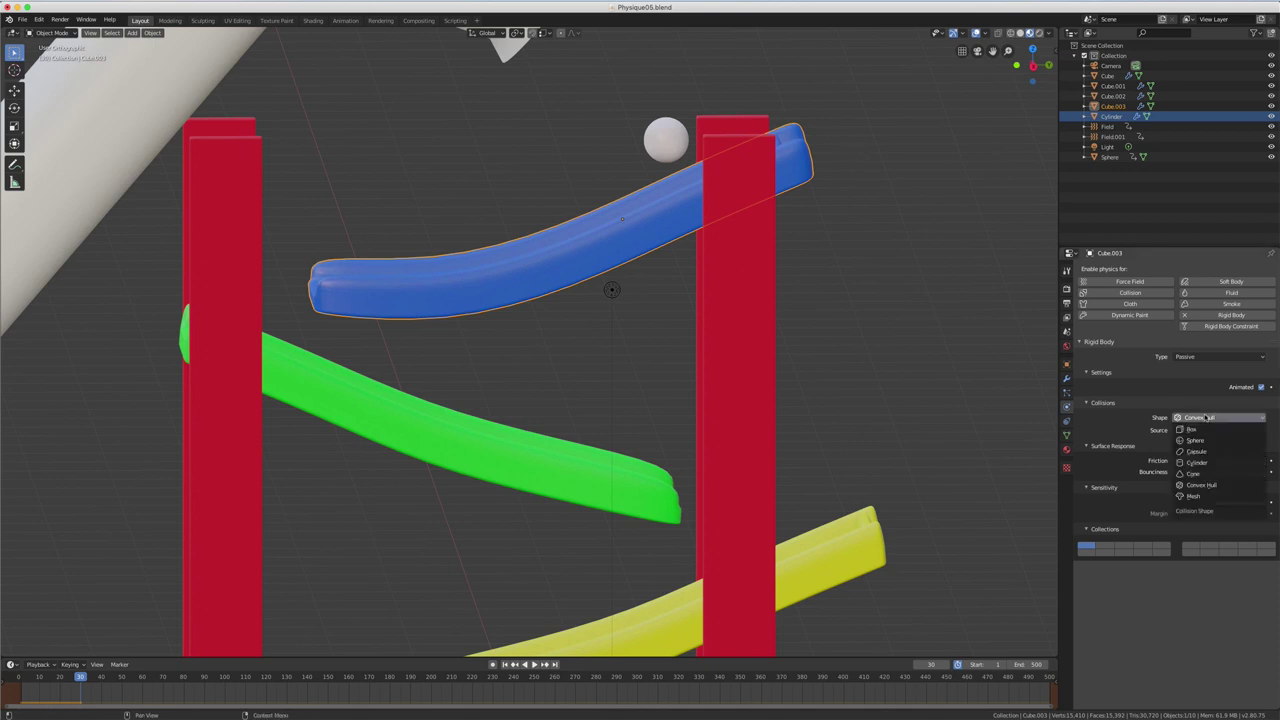
click(1194, 496)
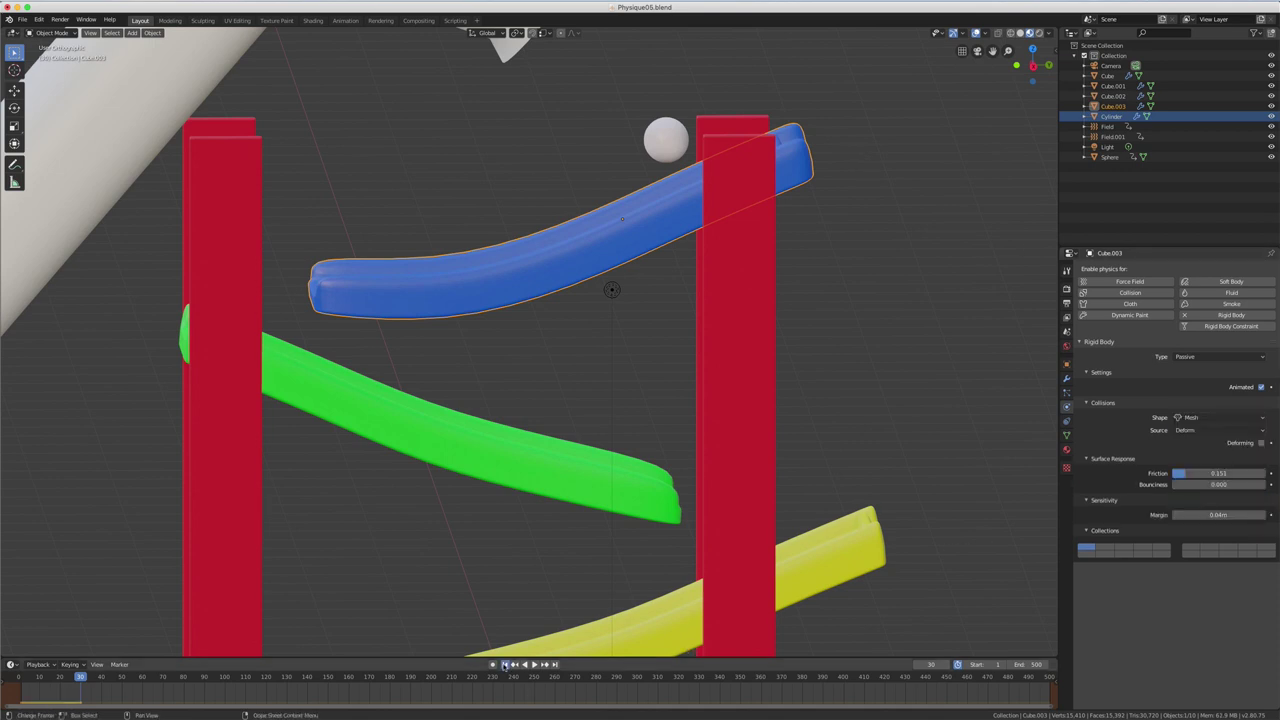
click(504, 664)
click(533, 664)
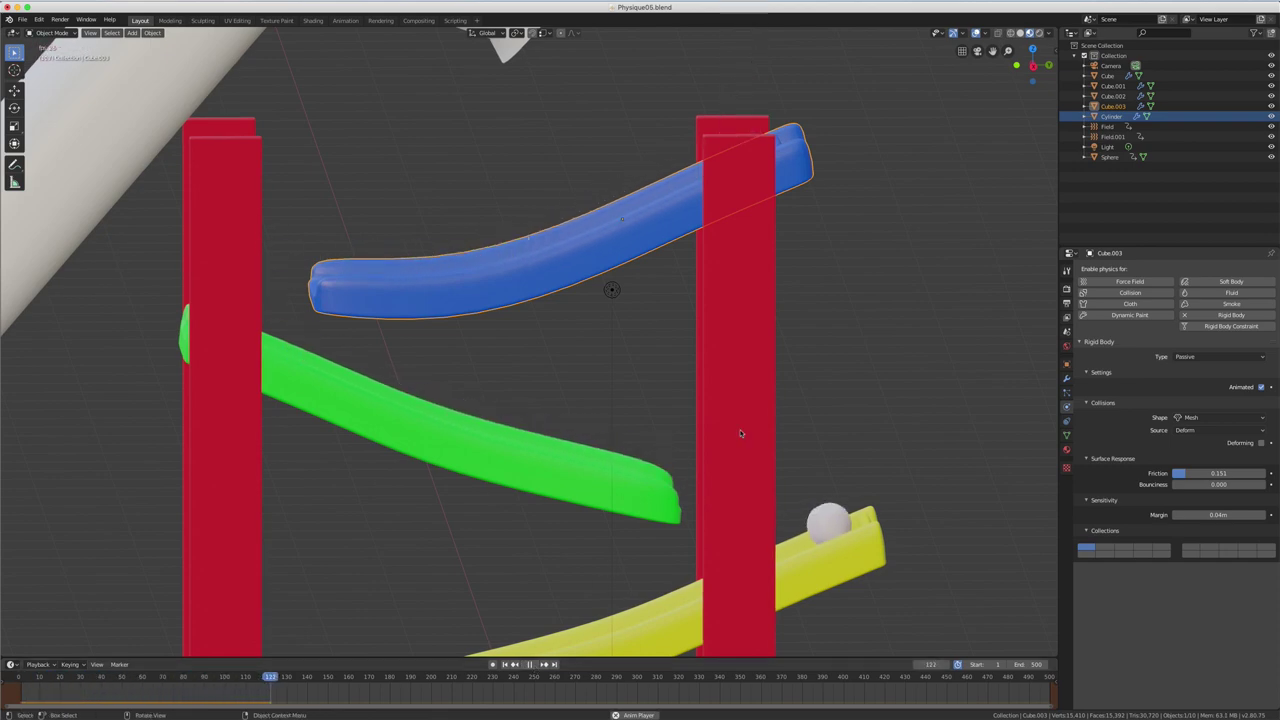
scroll(479, 587, down, 2)
scroll(479, 587, down, 2)
scroll(706, 463, down, 2)
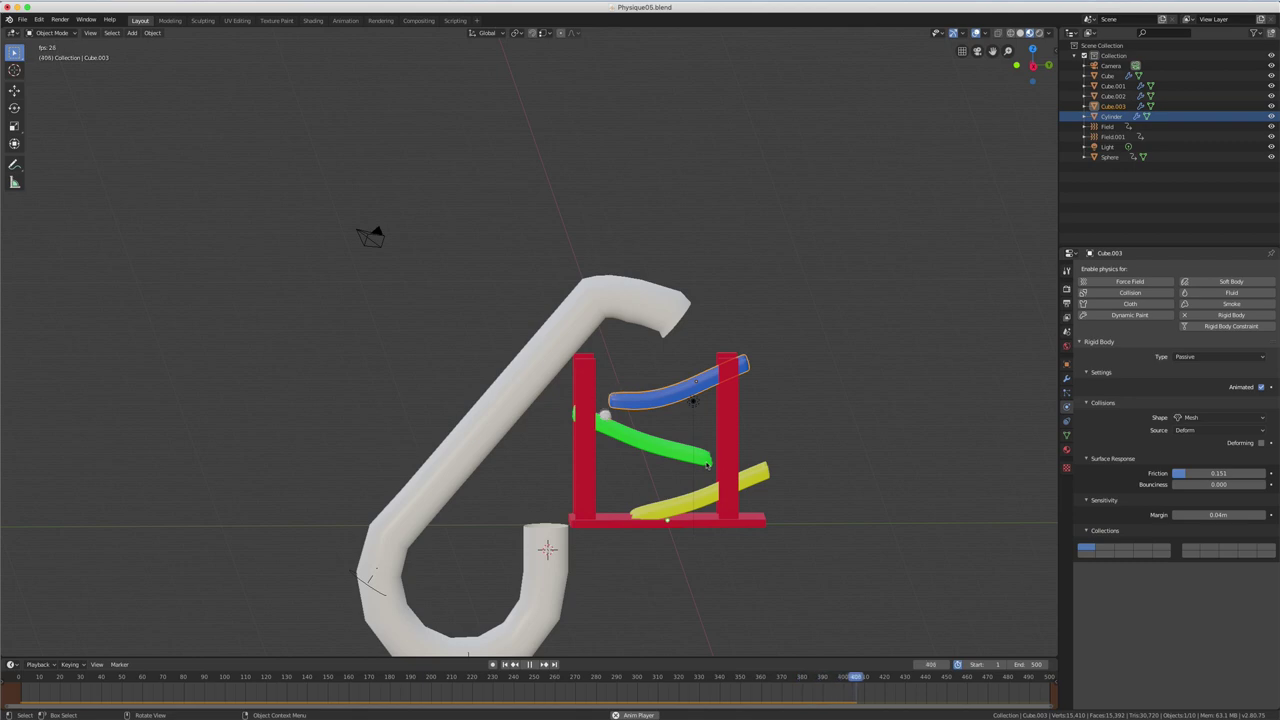
- Switch to wireframe shading, stop playback at frame 413, and select the wind Field object
shift+middle_drag(761, 504, 761, 356)
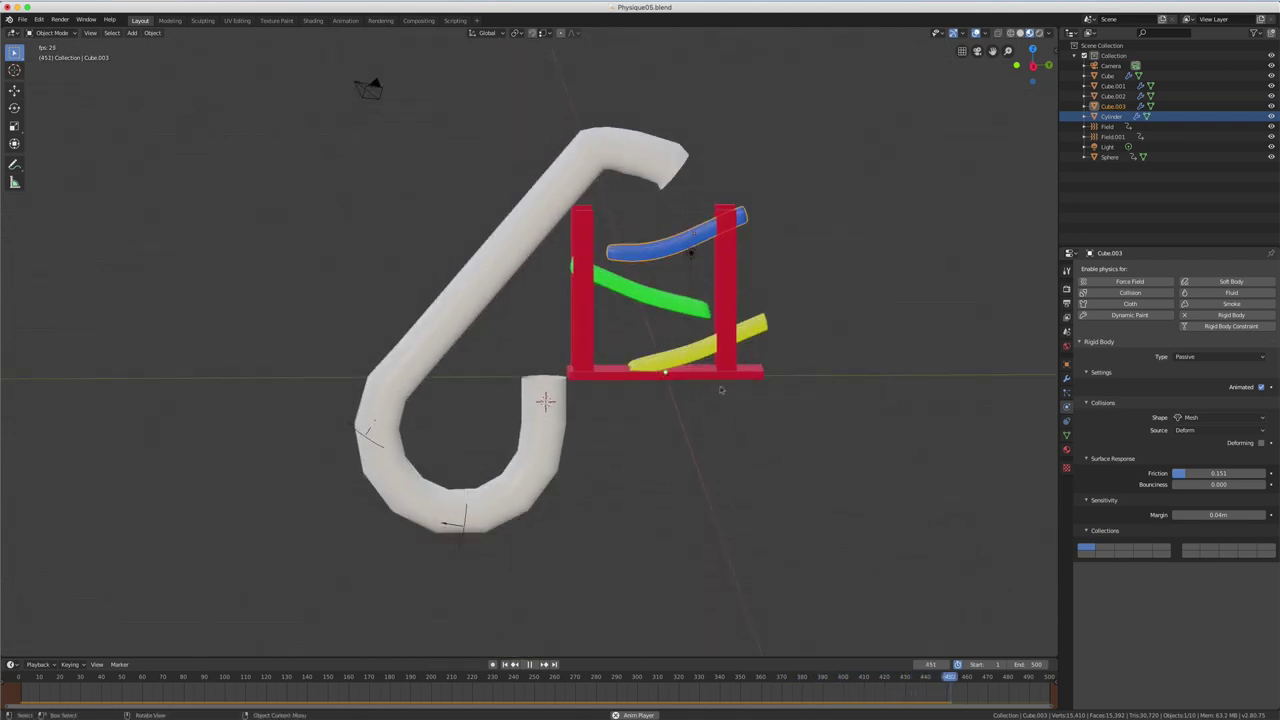
key(z)
click(619, 394)
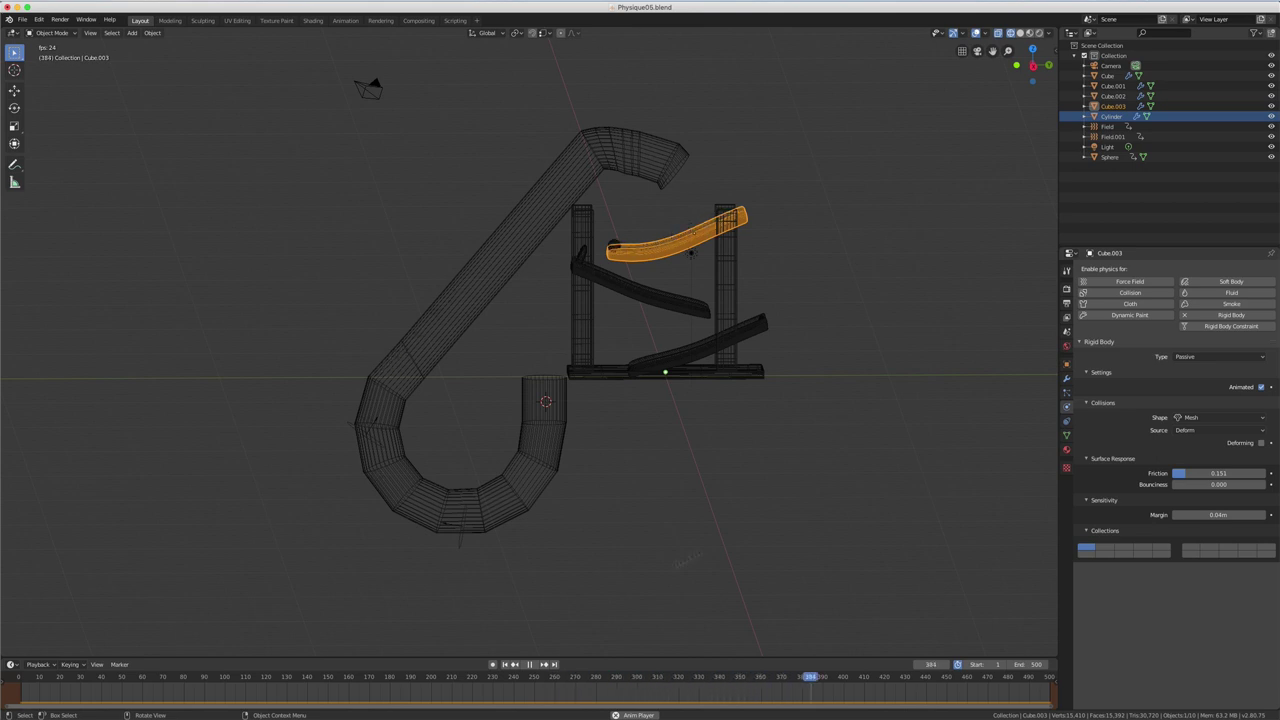
click(529, 665)
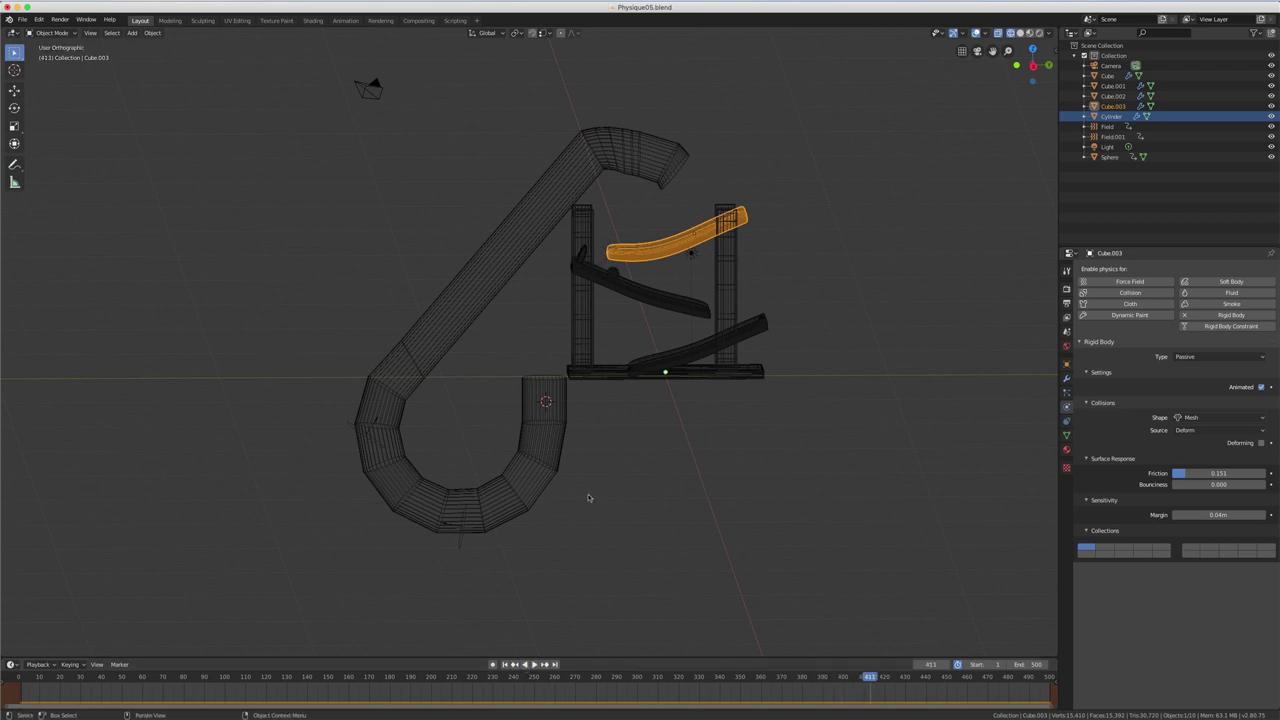
click(464, 526)
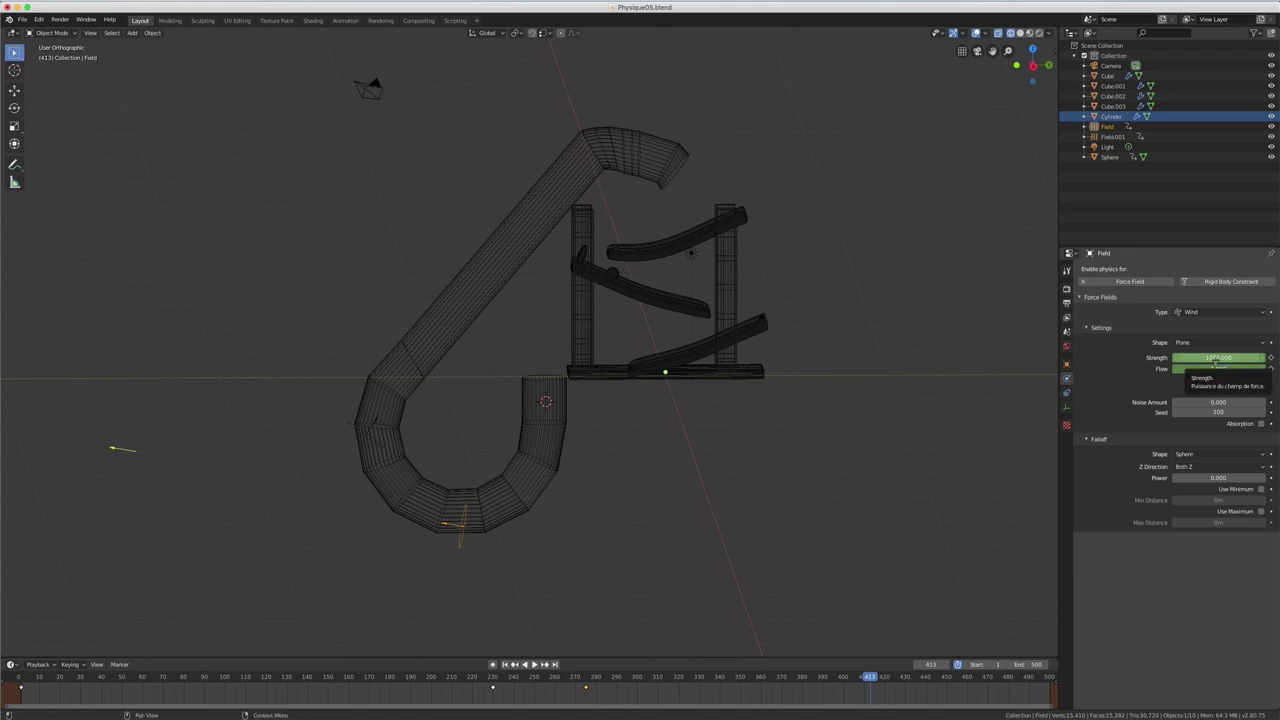
- Scrub the playhead back to about frame 215, then forward to 248 (wind strength 188.201), and bring up Shift+A
key(space)
click(855, 678)
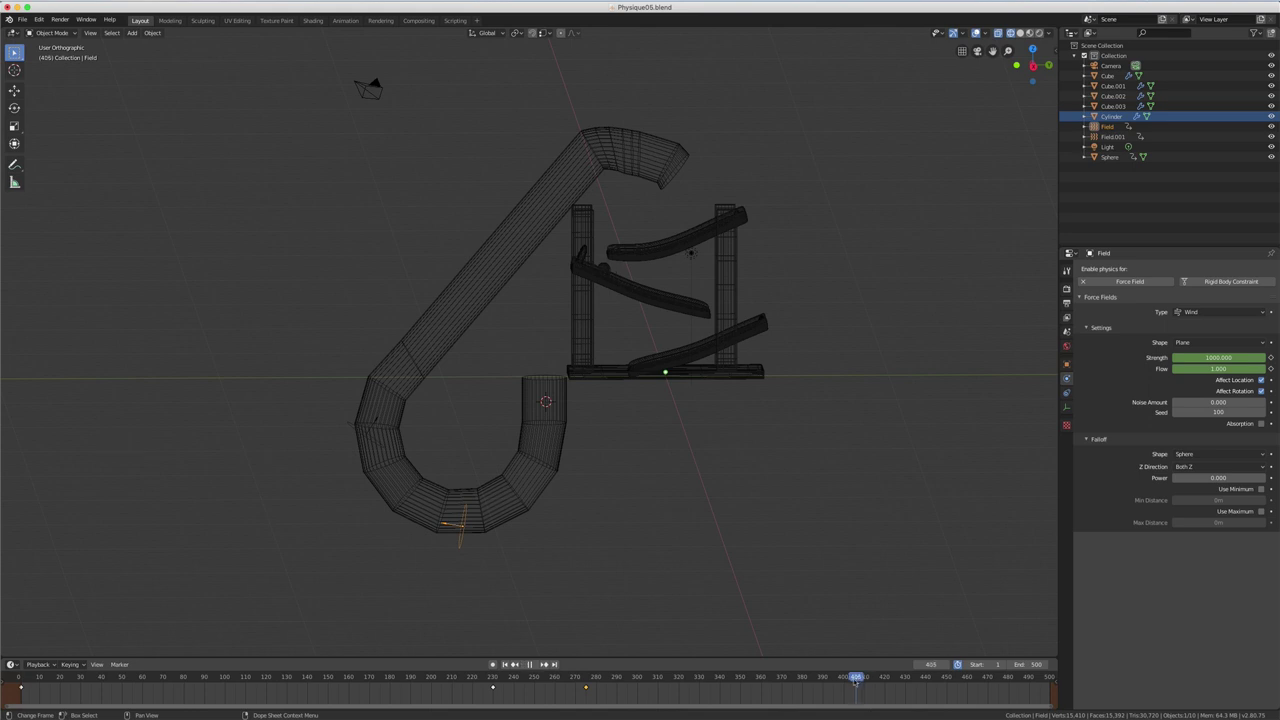
mouse_move(855, 678)
mouse_down()
mouse_move(514, 678)
mouse_move(426, 700)
mouse_move(481, 700)
mouse_move(494, 684)
mouse_up()
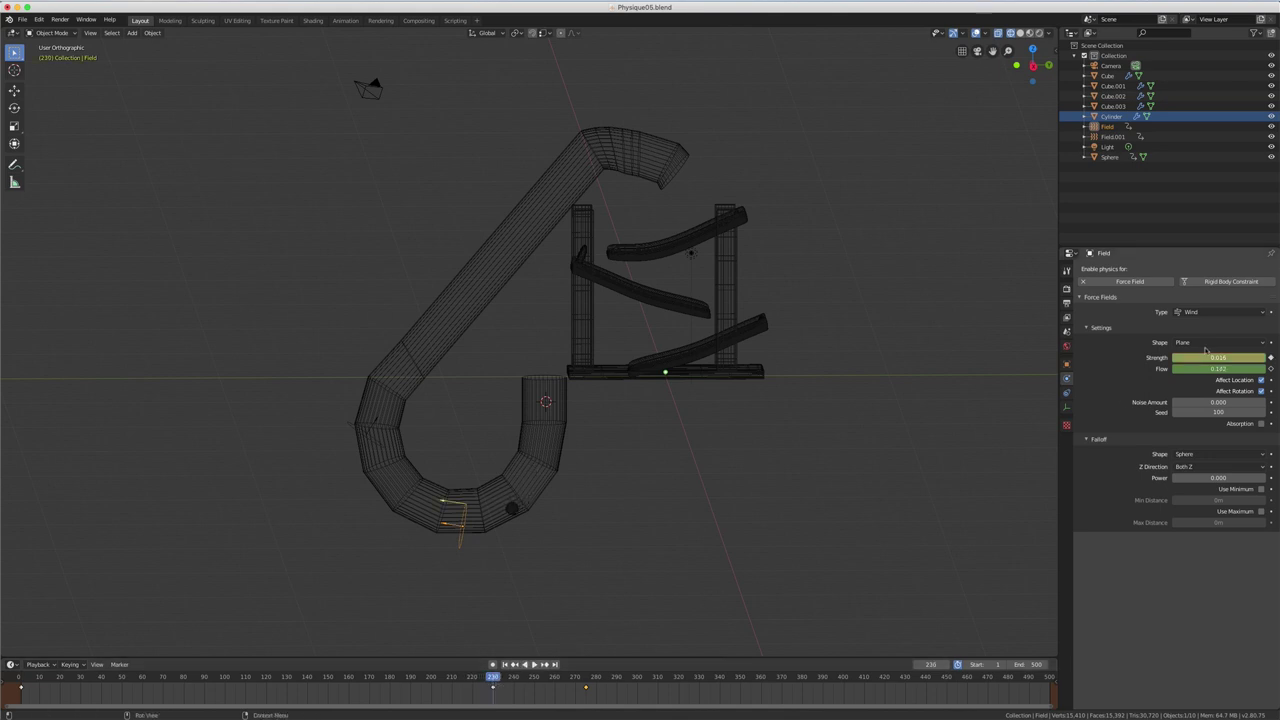
drag(493, 680, 530, 688)
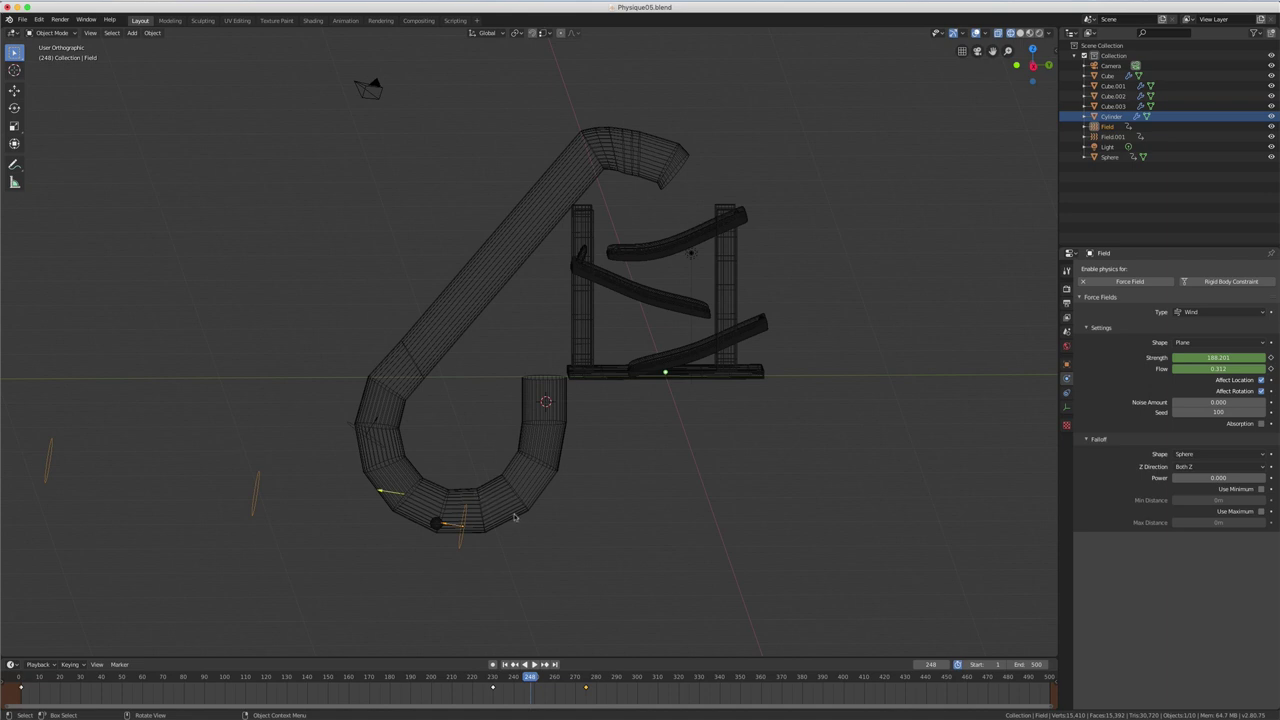
key(shift+a)
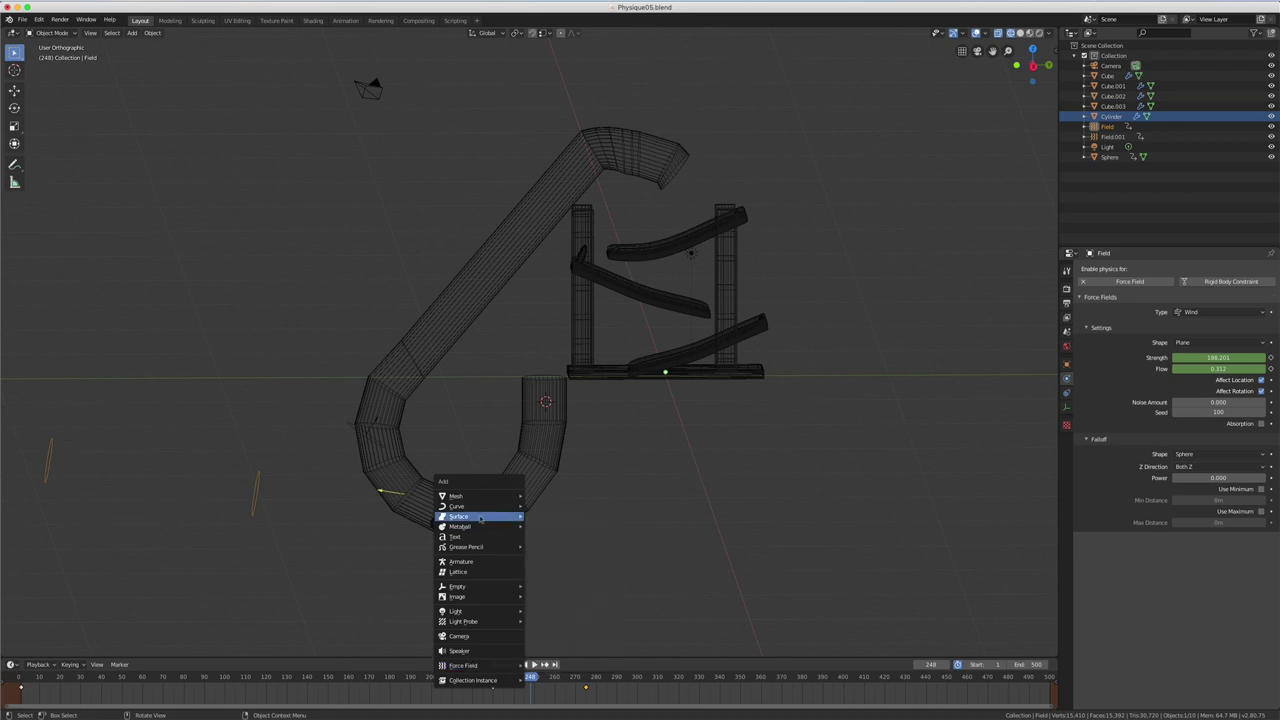
- Close the Add menu and select the marble sphere to show its Active, Dynamic rigid body settings
key(Escape)
click(436, 525)
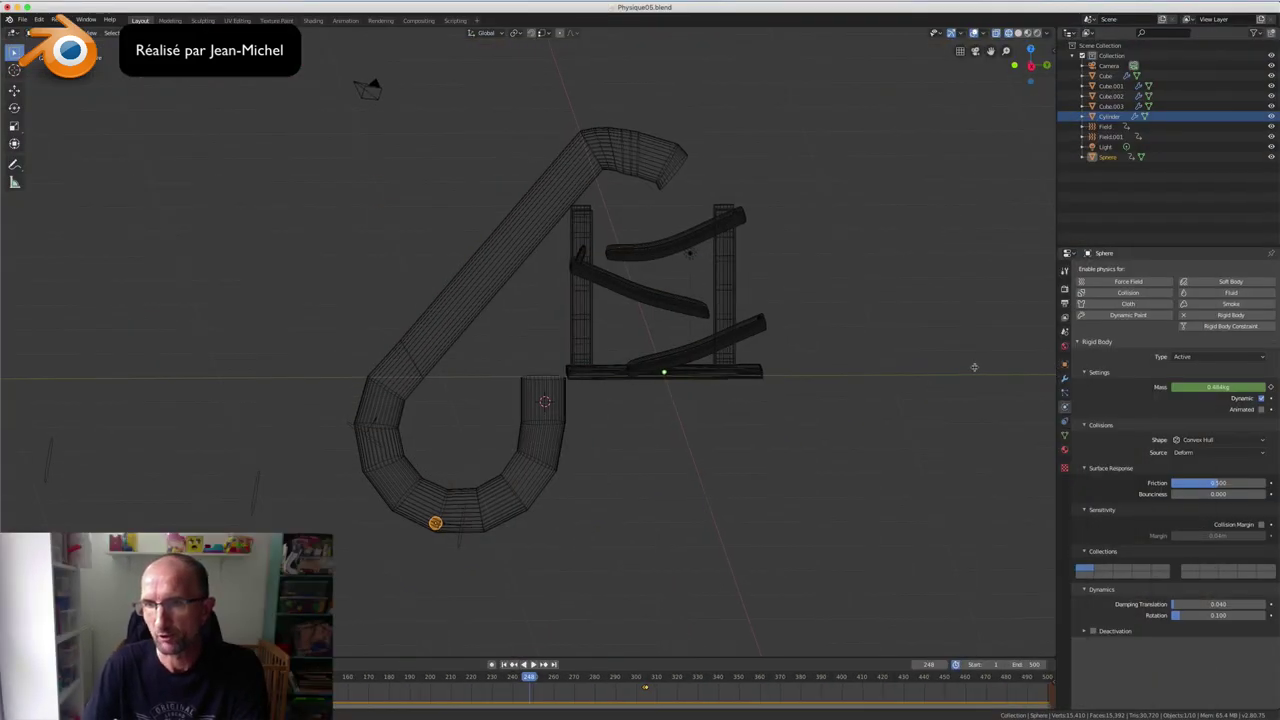
- Widen the properties area and open the marble's collision Source dropdown (Base, Deform, Final)
drag(1057, 367, 893, 370)
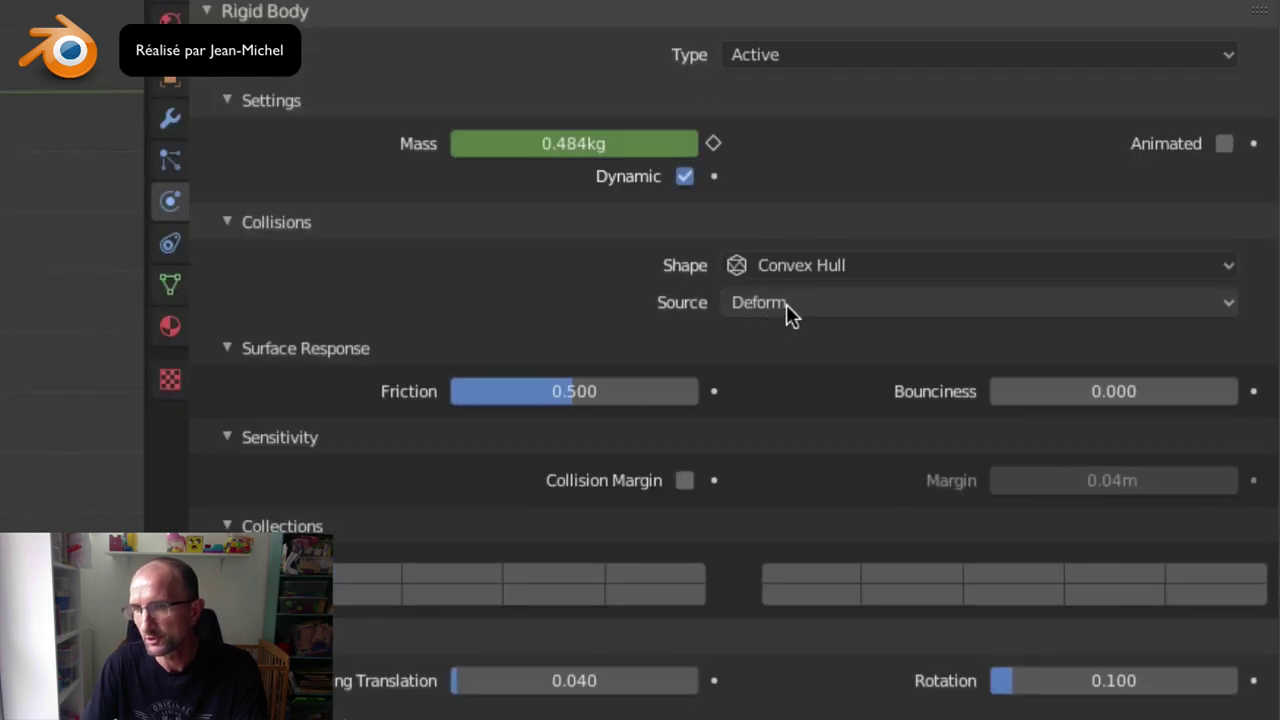
click(786, 304)
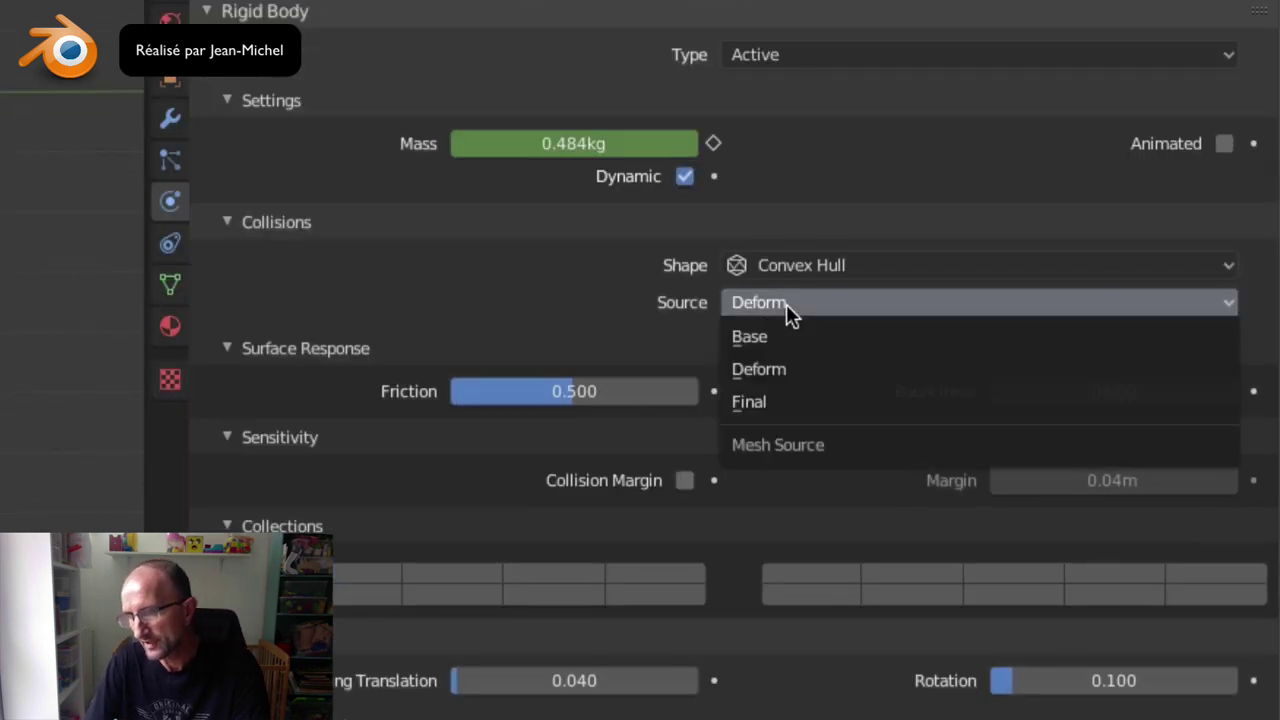